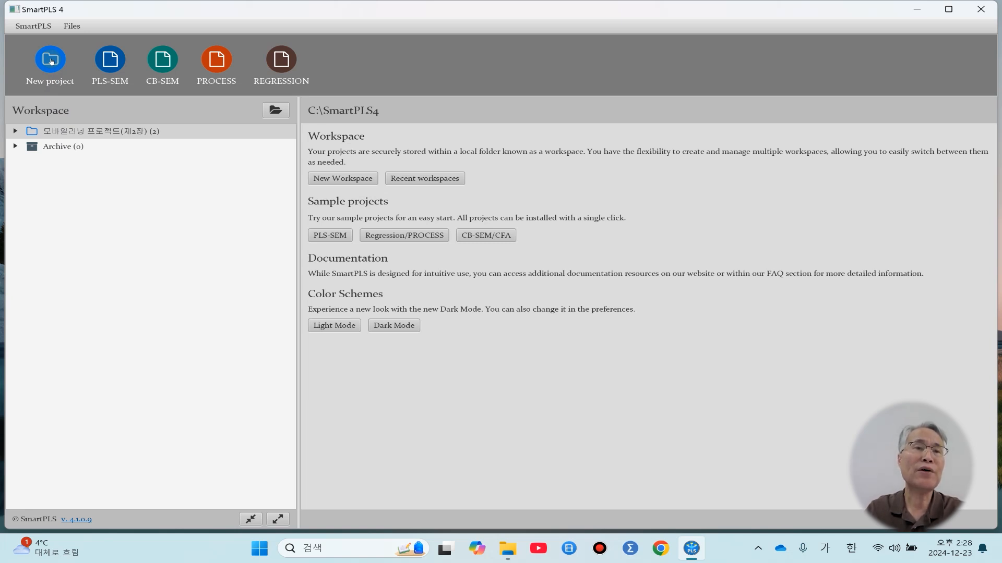
- Create a new project named "모바일러닝 프로젝트" in the workspace
left_click(50, 61)
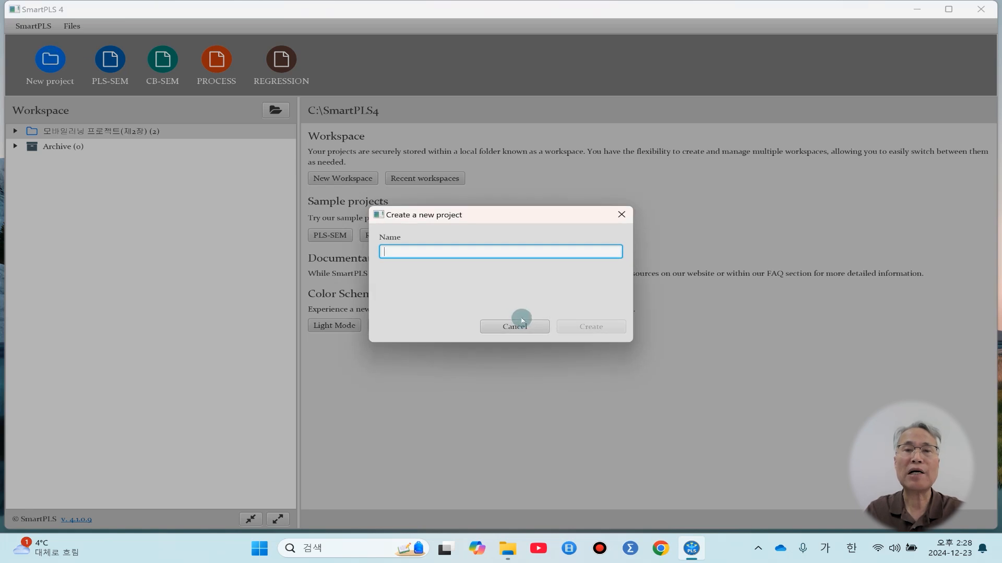
left_click(420, 252)
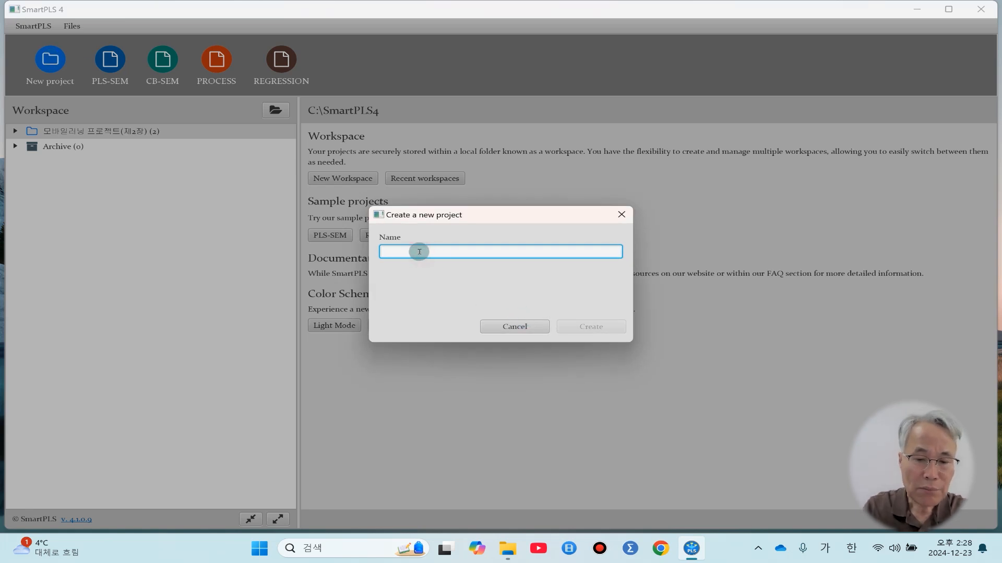
type("모")
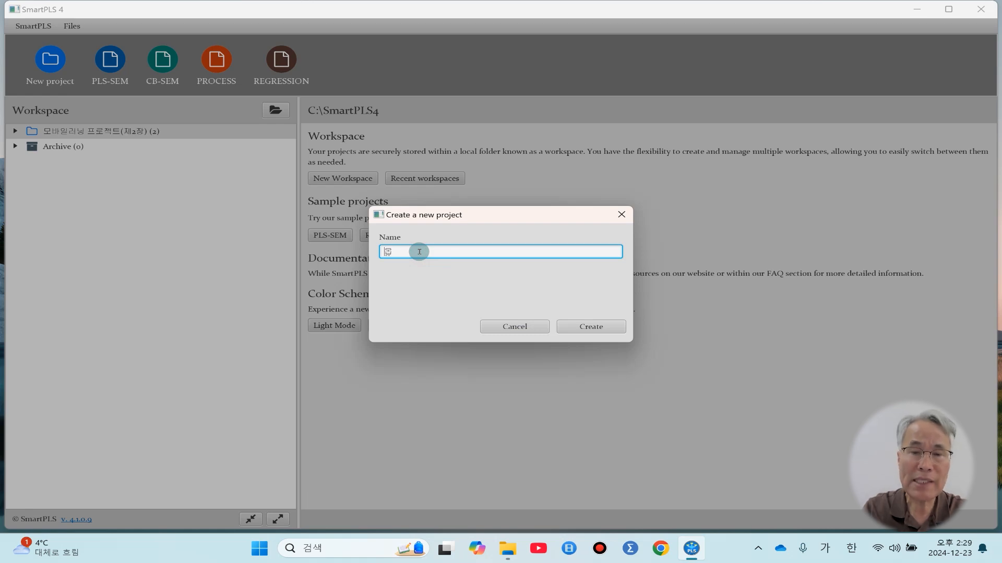
type("바이러닝")
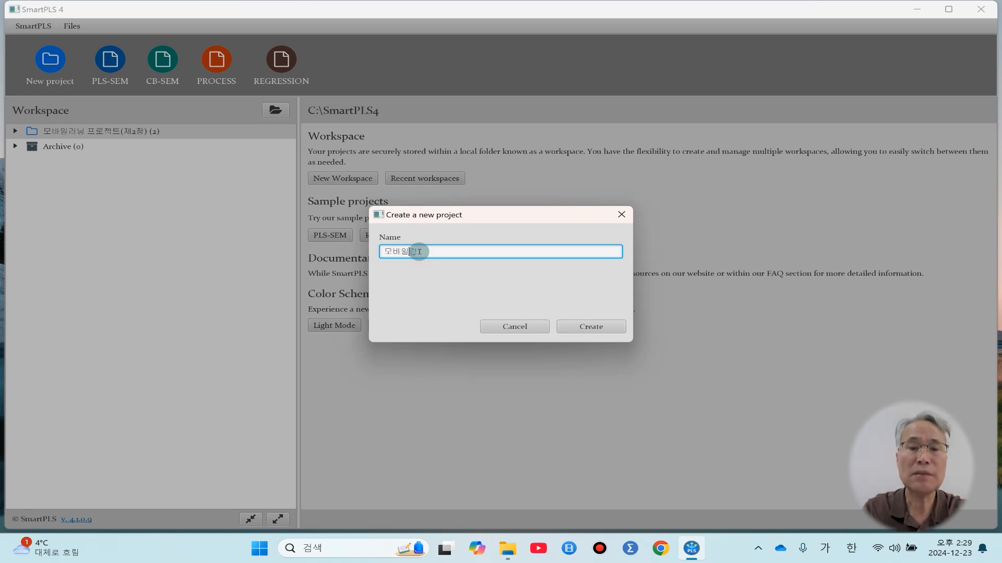
type(" 프")
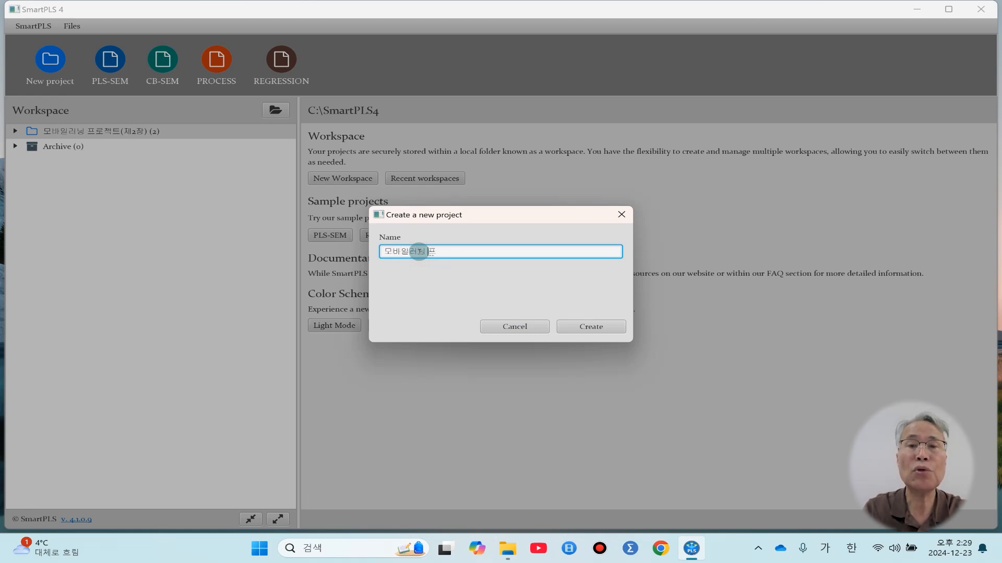
type("로제ㄱ")
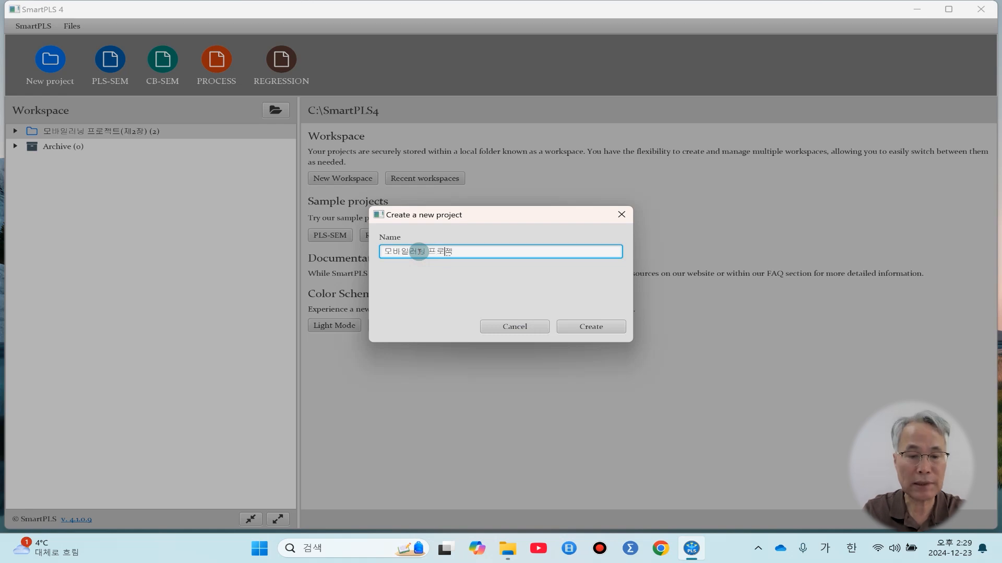
type("트")
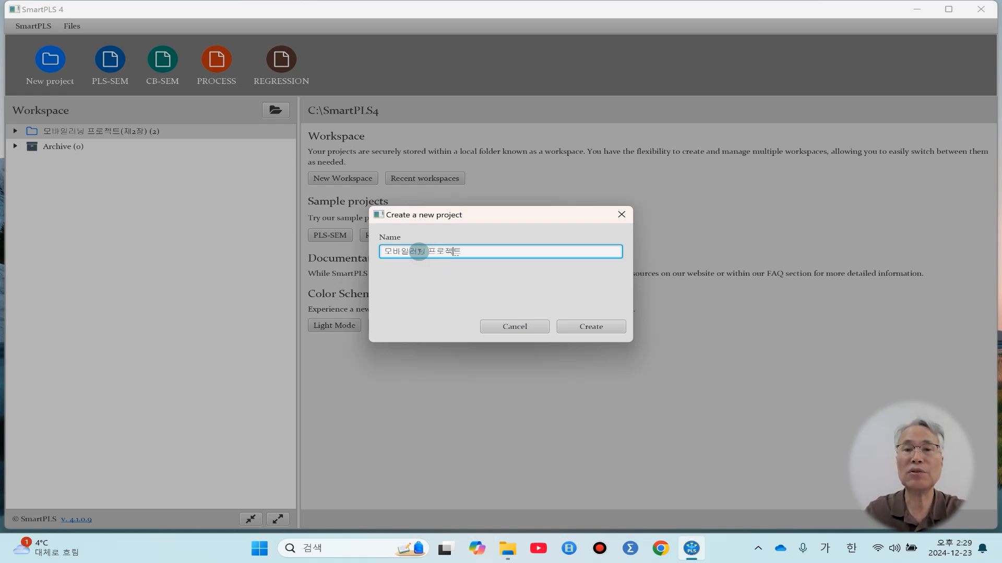
left_click(603, 328)
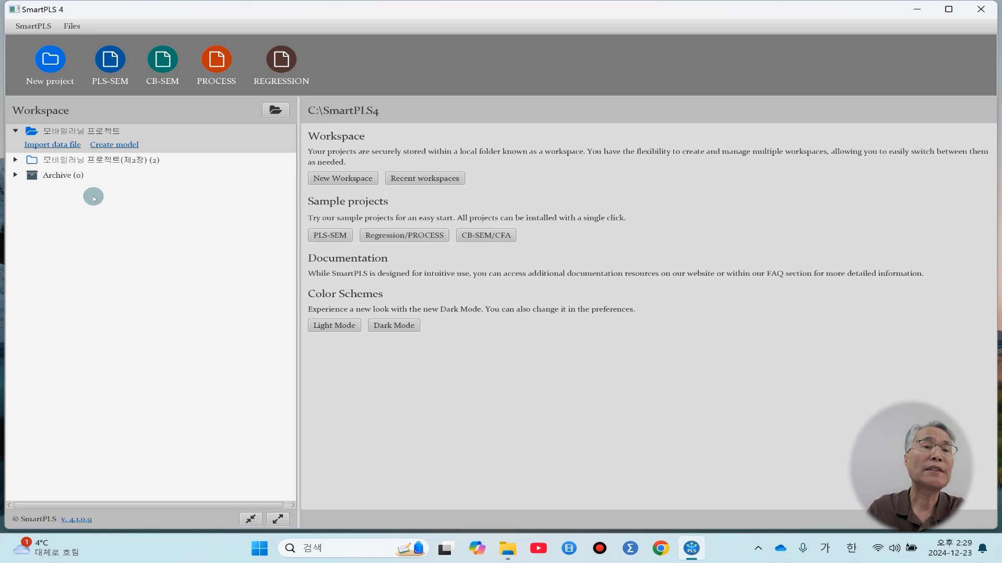
- Open the CSV data file "제2장 데이터" from the 데이터 folder for import into the 모바일러닝 프로젝트 project
left_click(49, 145)
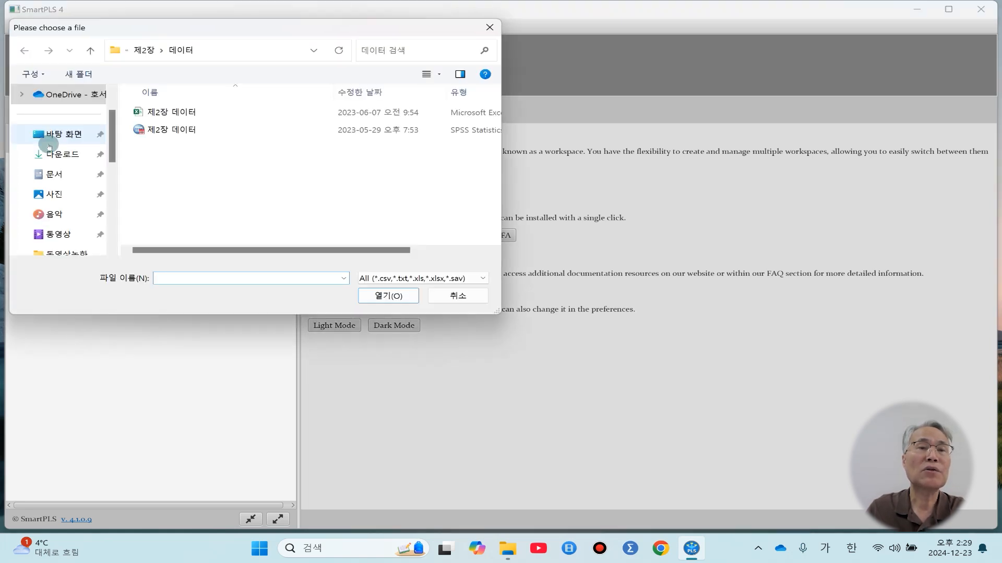
left_click(160, 116)
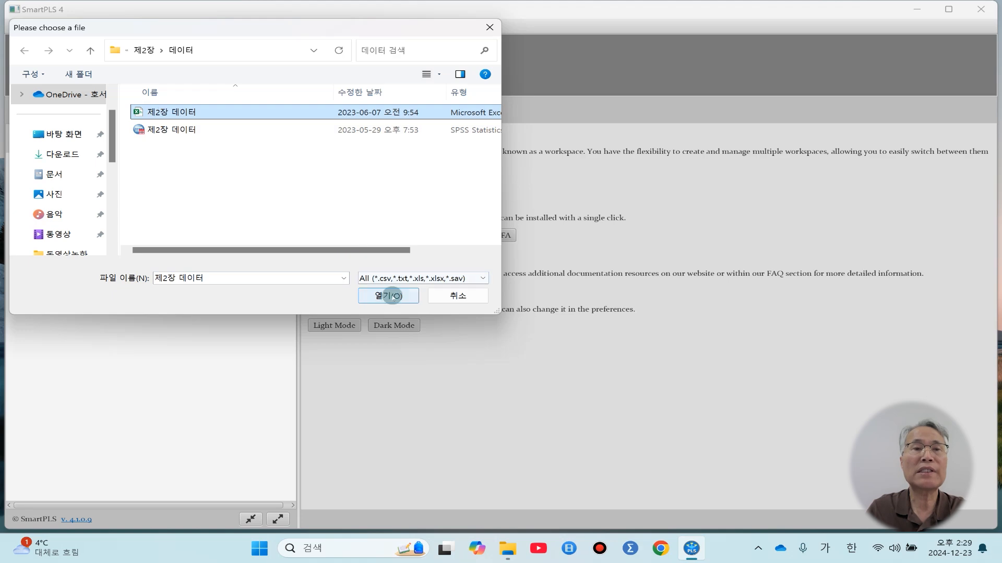
left_click(391, 295)
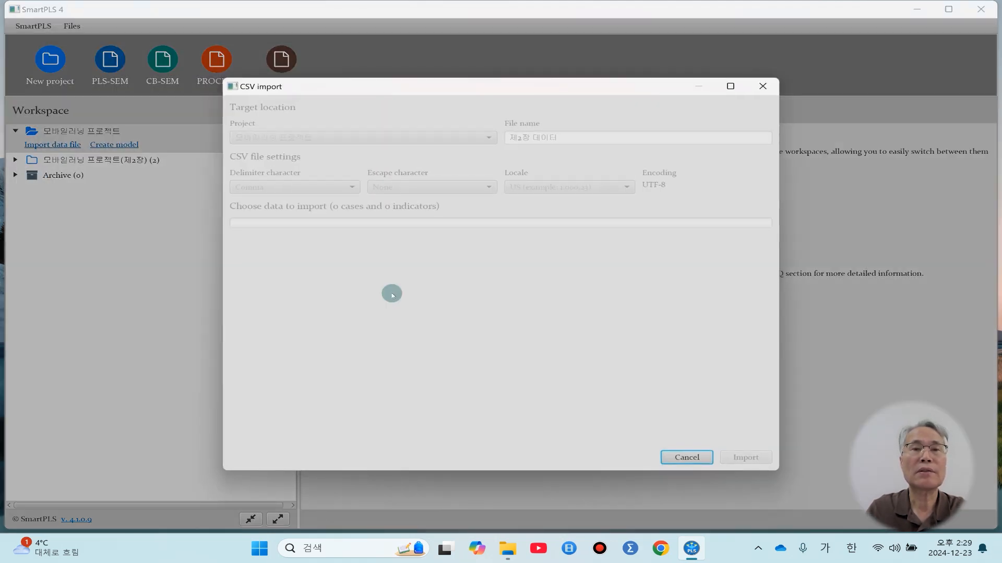
left_click_drag(462, 92, 463, 74)
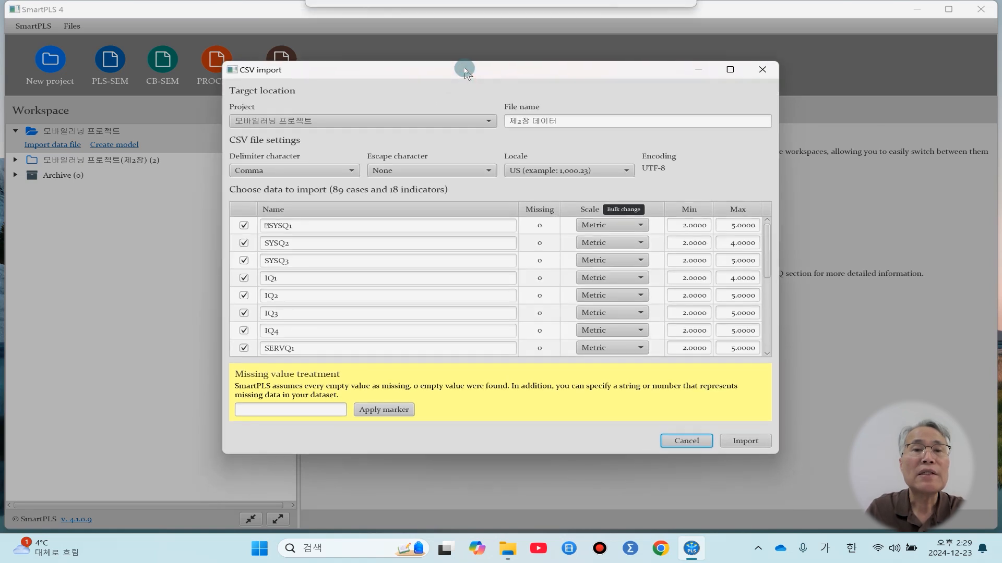
- Remove the stray leading character from the first indicator's name so that it reads SYSQ1
left_click(327, 223)
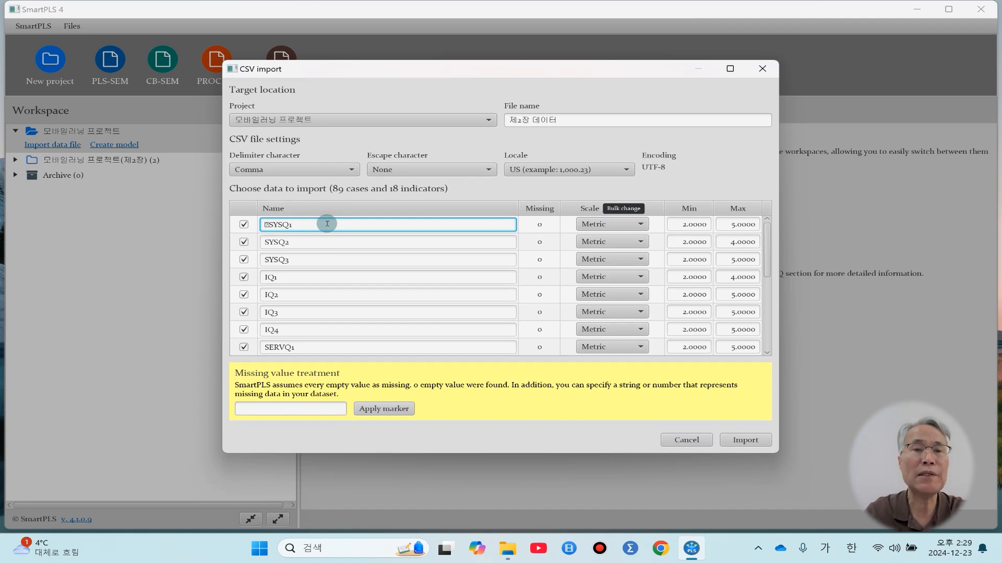
key("Home")
key("Delete")
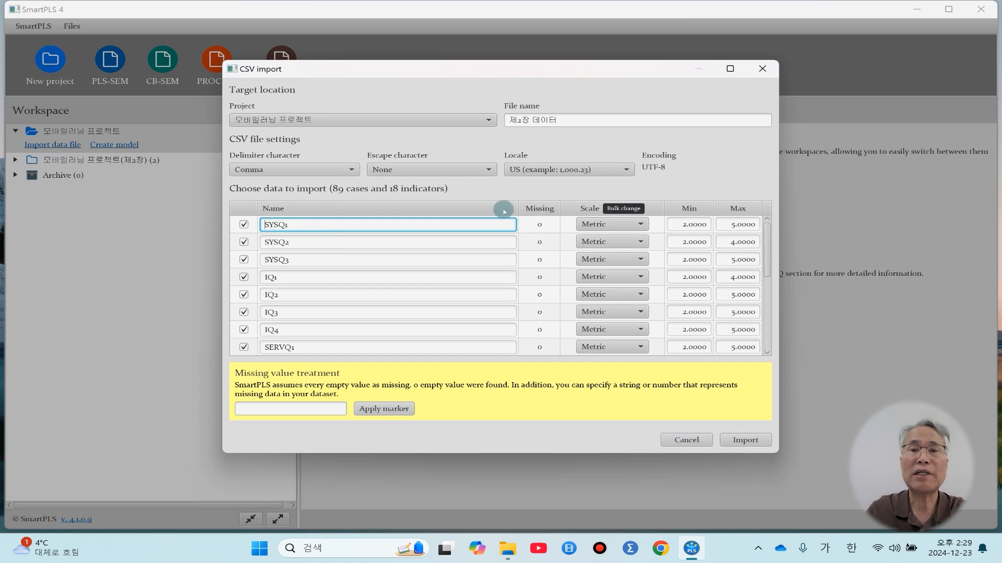
- Review the names, scale types and minimum and maximum values of all indicators in the import list
scroll(432, 216, "down", 3)
scroll(432, 217, "down", 5)
scroll(432, 216, "up", 6)
scroll(432, 217, "up", 3)
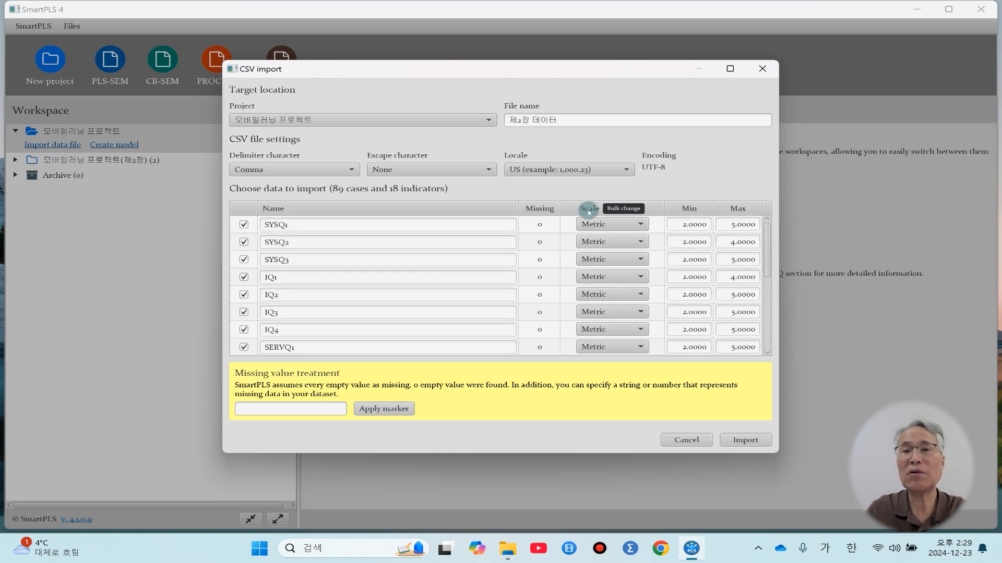
scroll(589, 214, "down", 4)
scroll(605, 221, "down", 5)
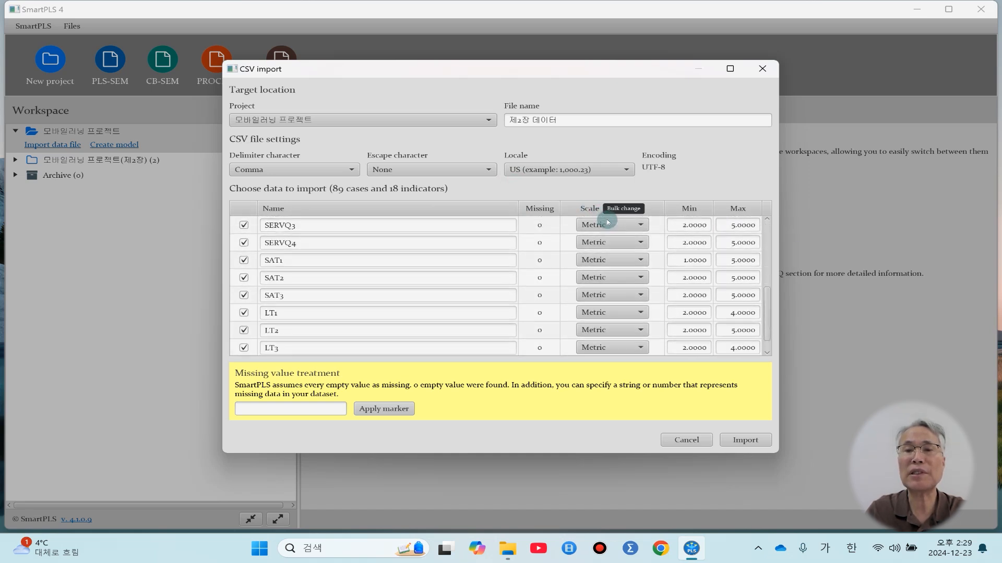
scroll(607, 221, "down", 1)
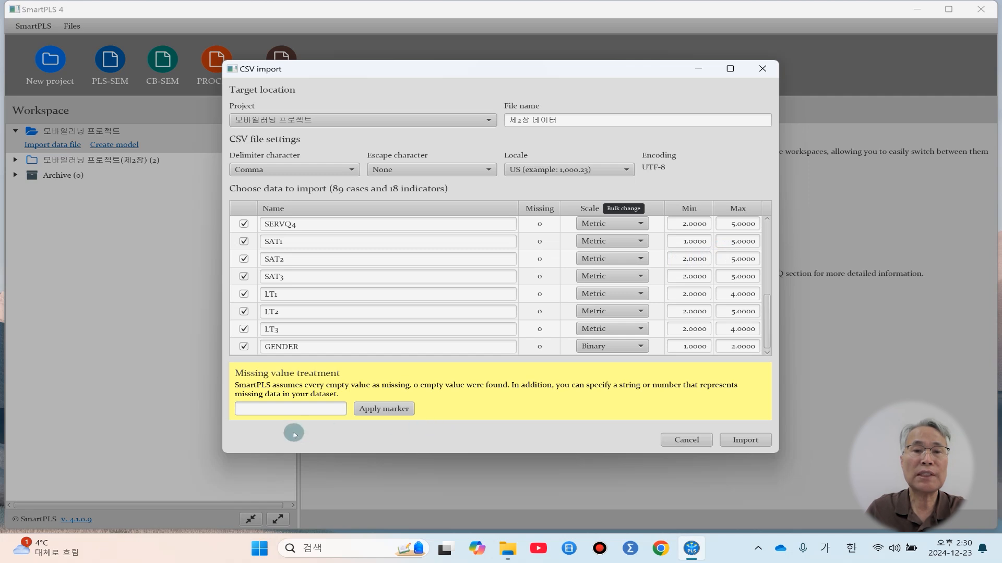
- Apply -999 as the missing value marker and import the data file
left_click(292, 410)
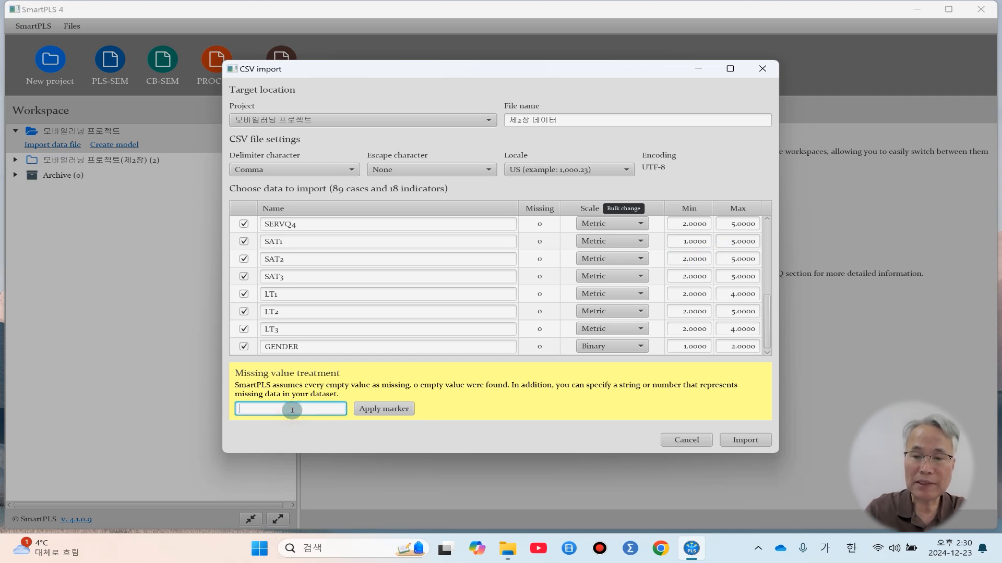
type("-999")
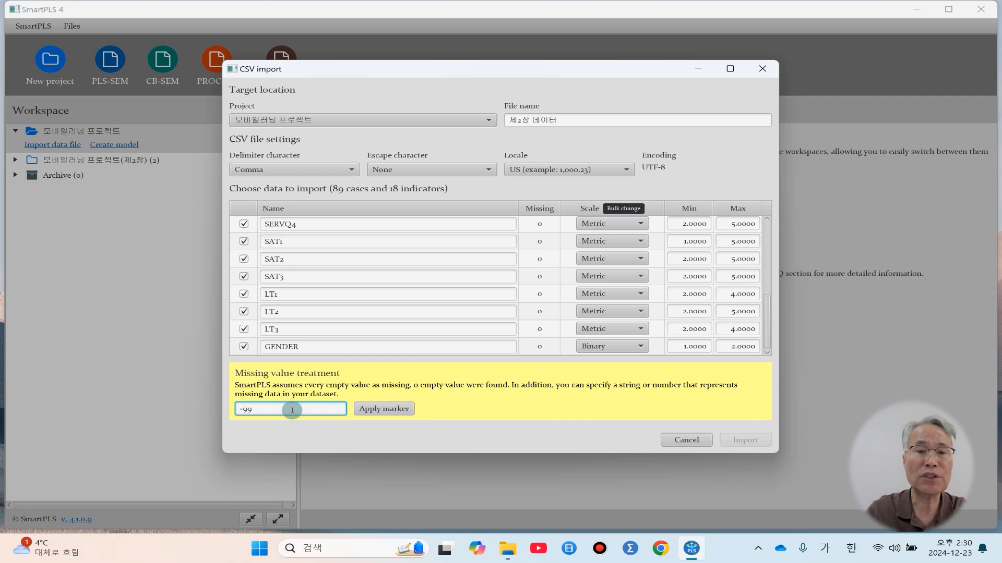
left_click(398, 408)
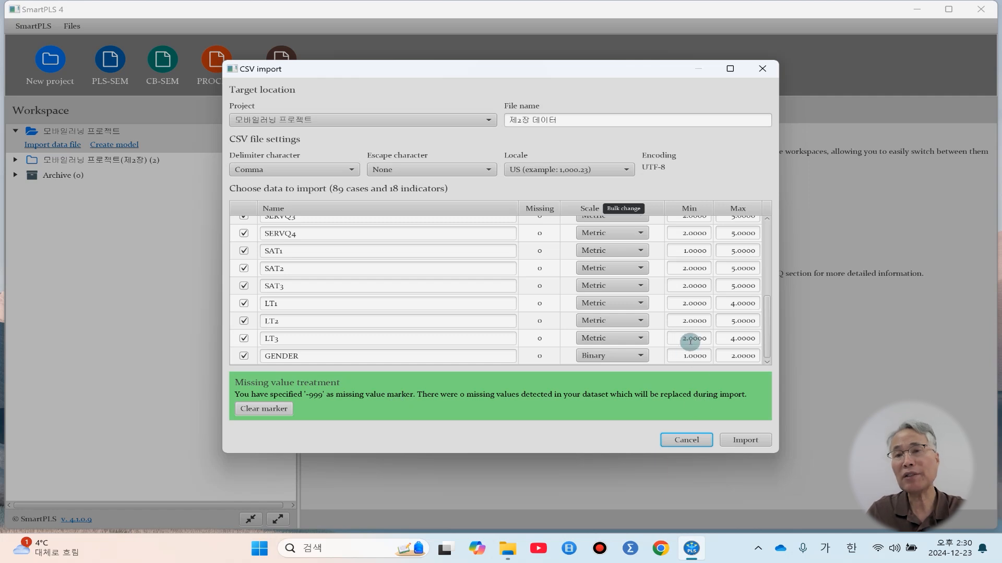
left_click(745, 440)
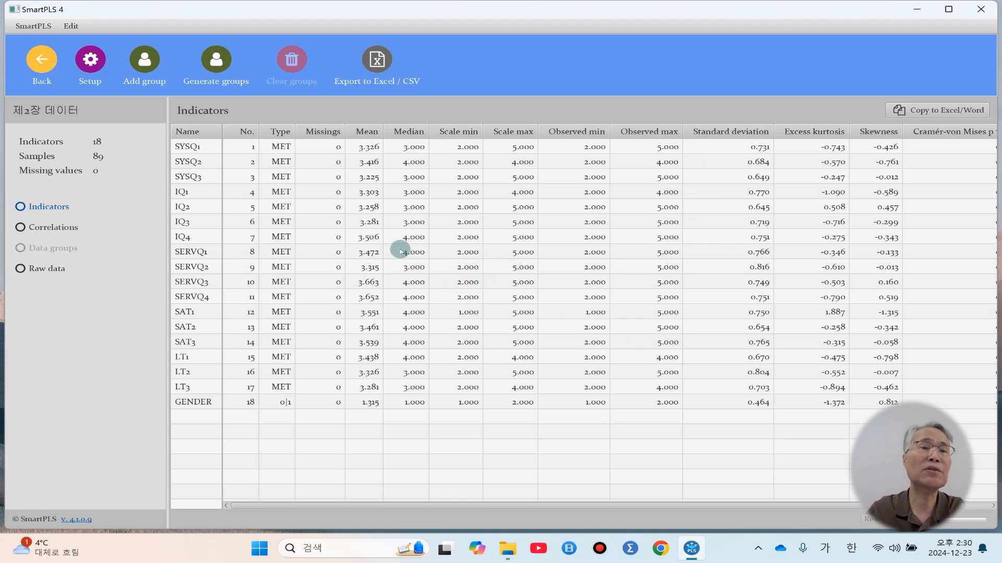
- Return to the workspace and create a PLS-SEM model named "모바일러닝 모델1" in the 모바일러닝 프로젝트 project
left_click(42, 63)
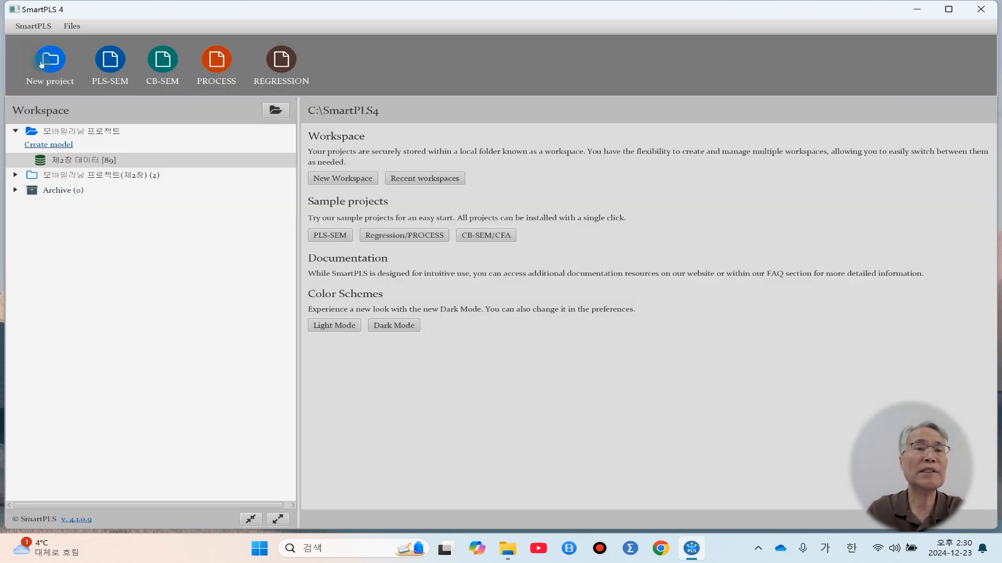
left_click(53, 145)
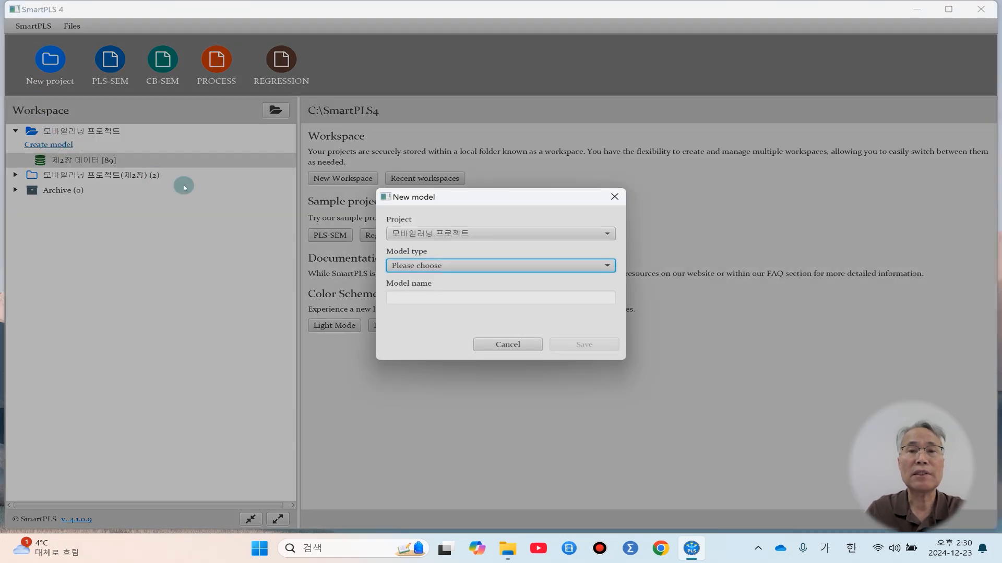
left_click(424, 266)
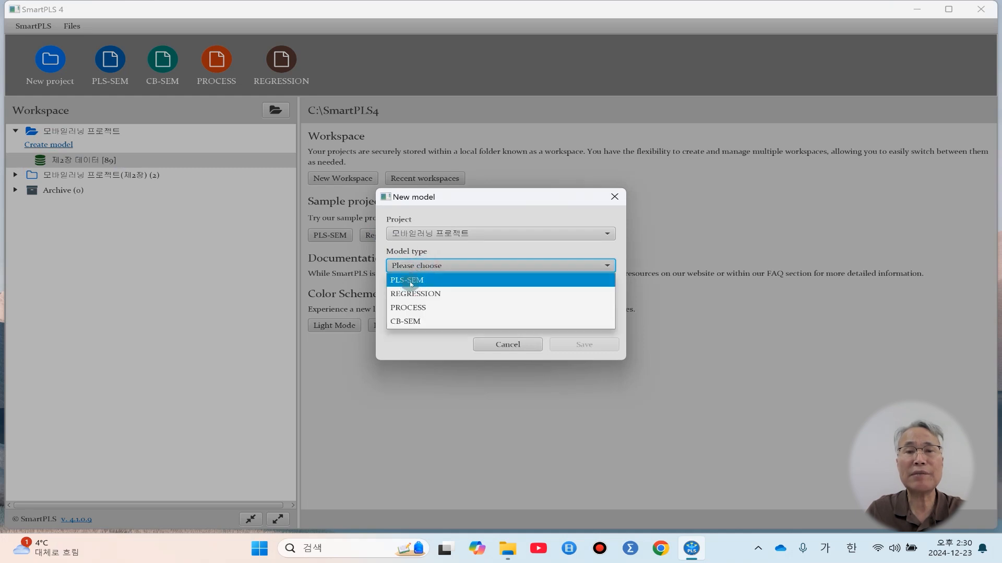
left_click(411, 282)
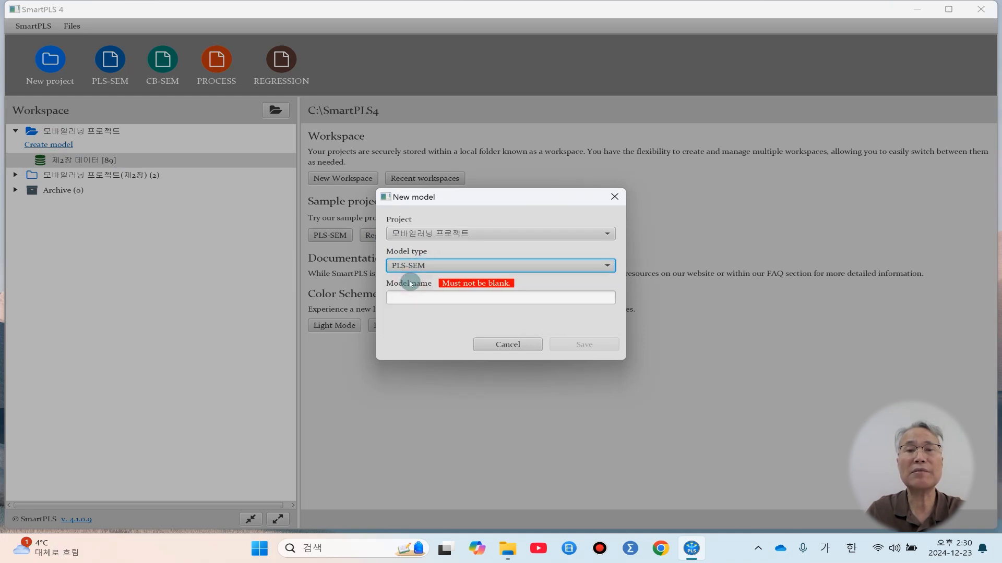
left_click(411, 297)
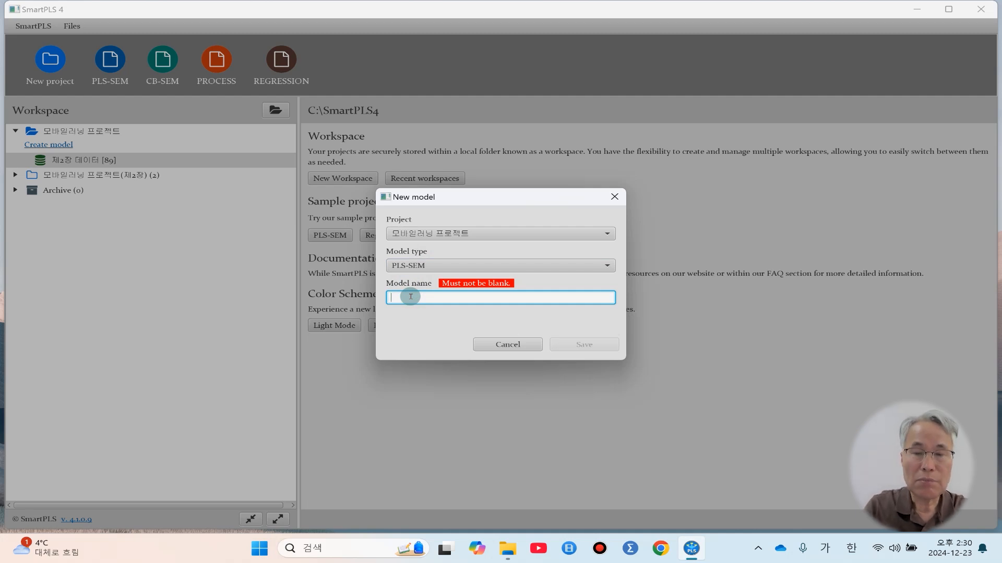
type("모")
type("바일")
type("러니")
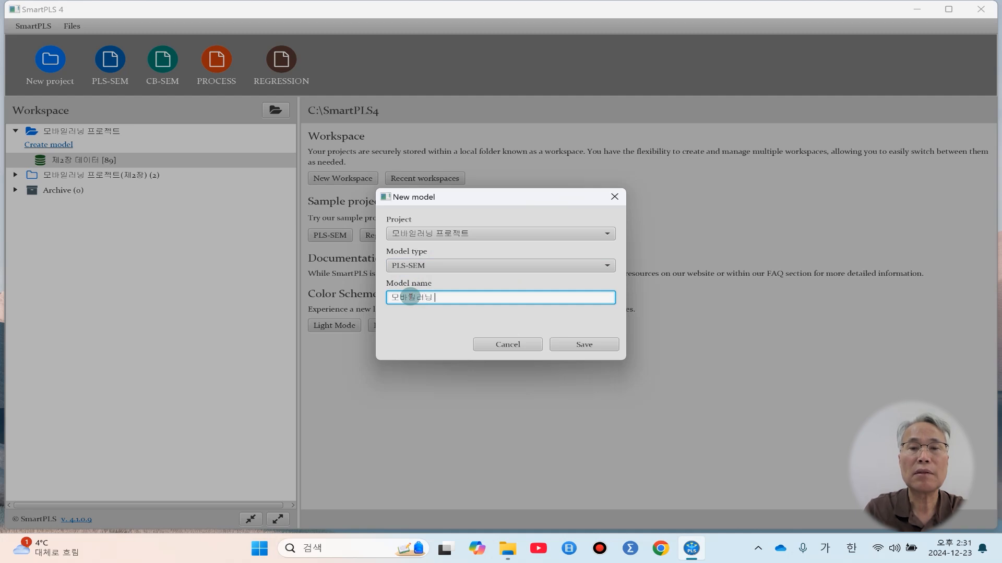
type(" 모델")
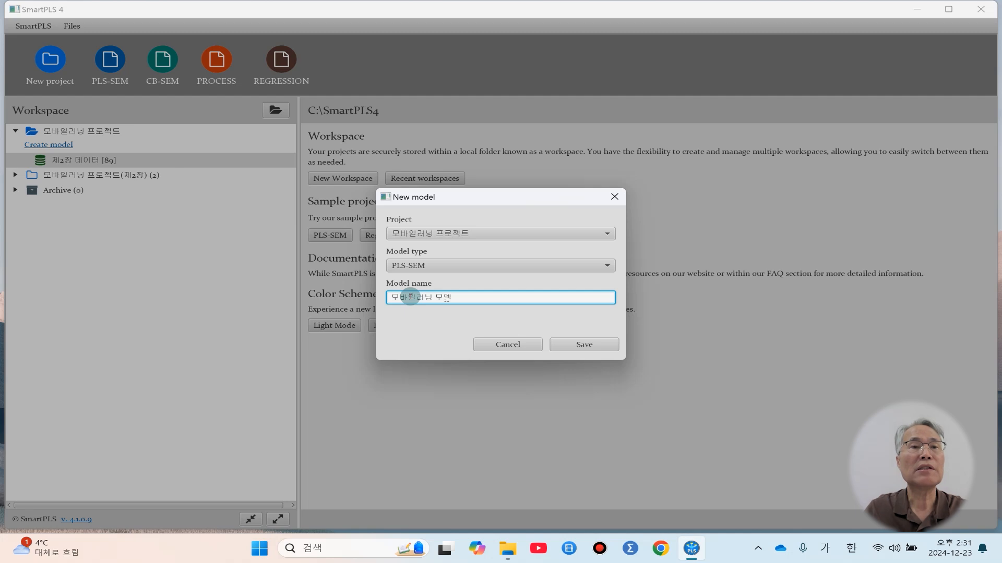
type("1")
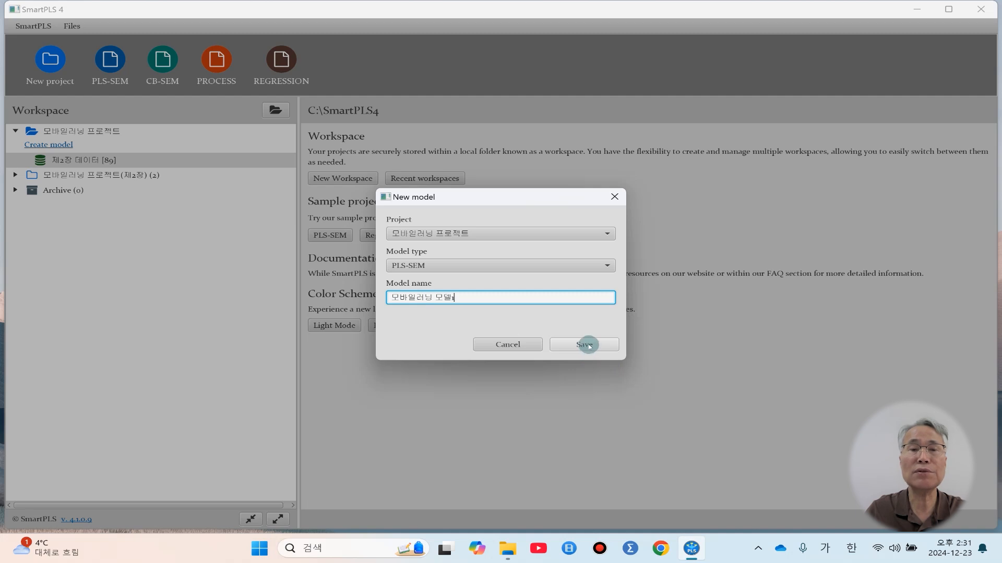
left_click(588, 345)
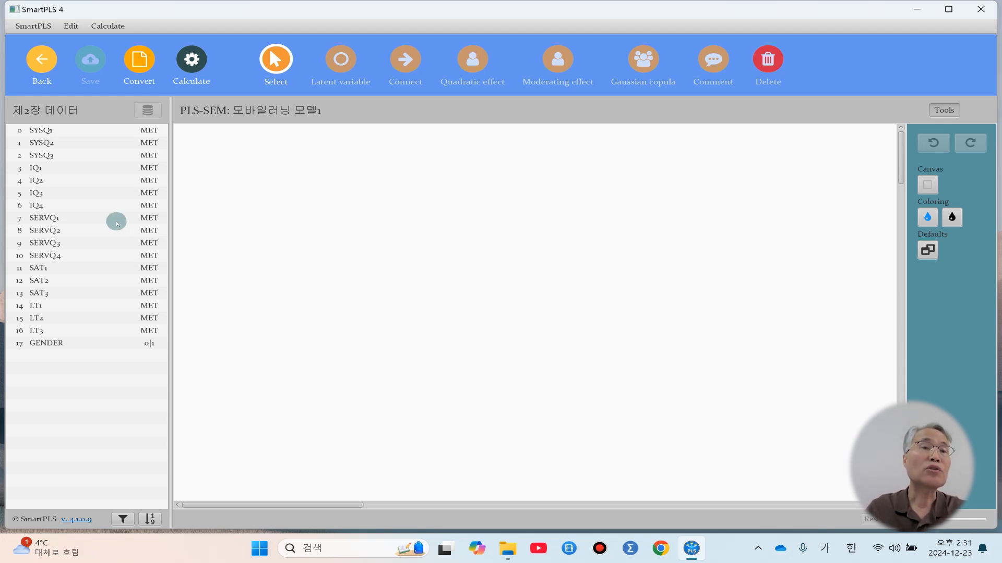
- Add a latent variable named SYSQ with the indicators SYSQ1, SYSQ2 and SYSQ3 in the upper part of the canvas
left_click(37, 131)
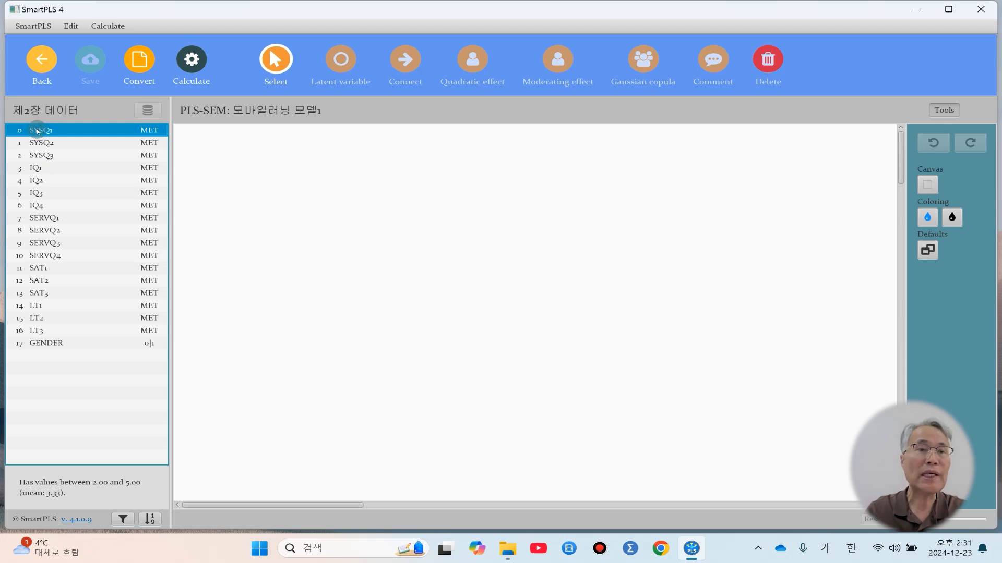
key("shift+Down")
key("shift+Down")
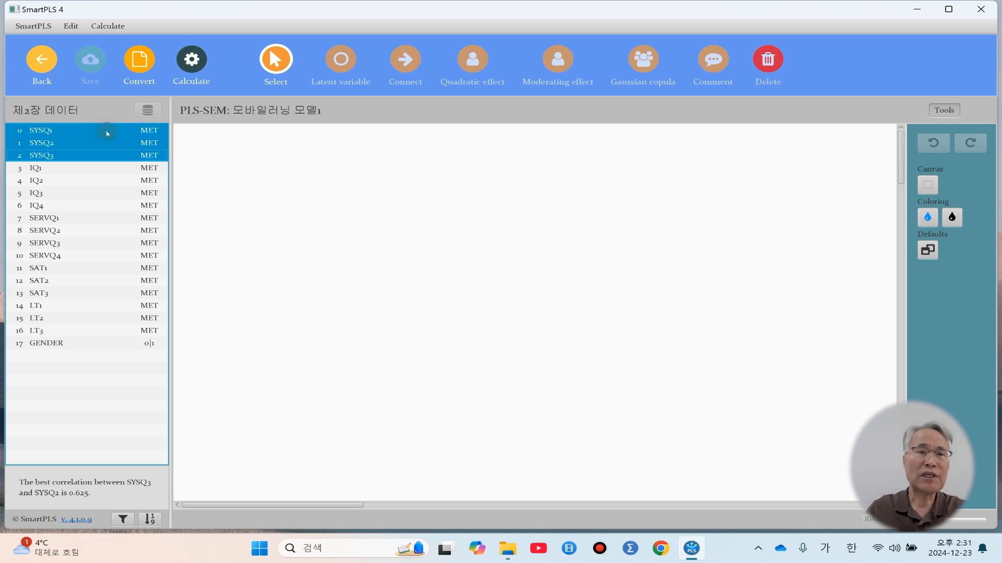
left_click_drag(114, 139, 366, 212)
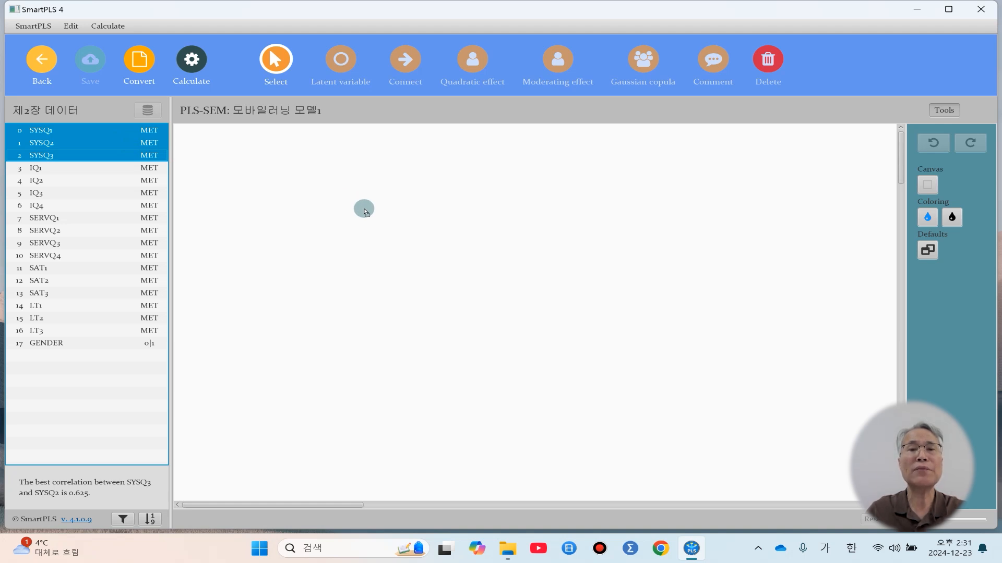
left_click_drag(365, 211, 365, 209)
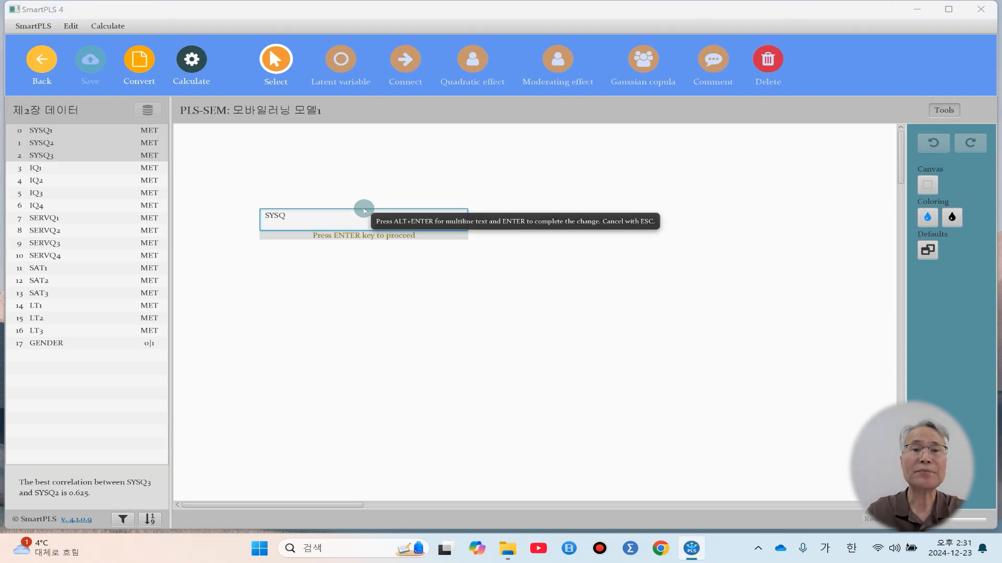
key("Return")
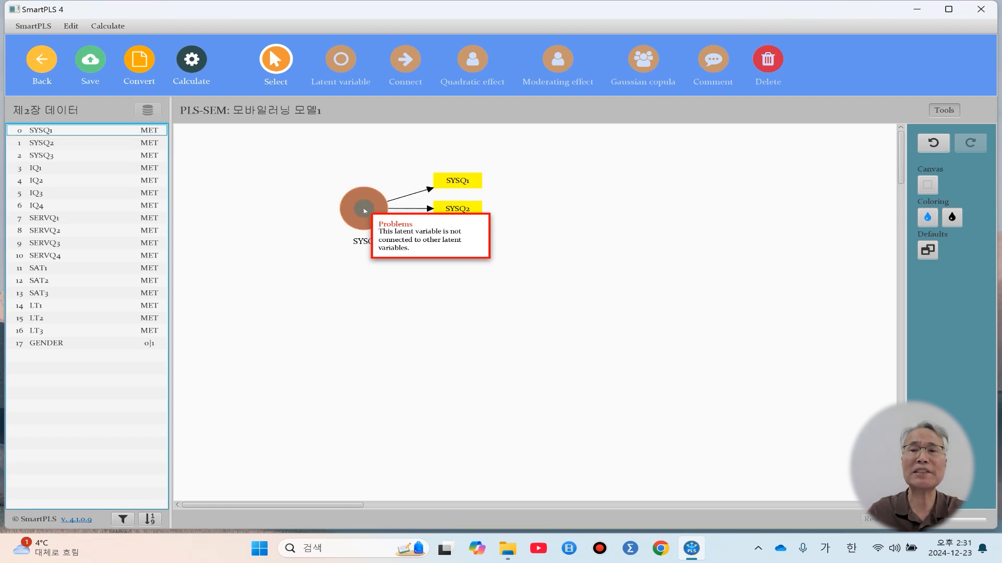
- Place the indicators of the SYSQ latent variable on its left side
left_click(364, 211)
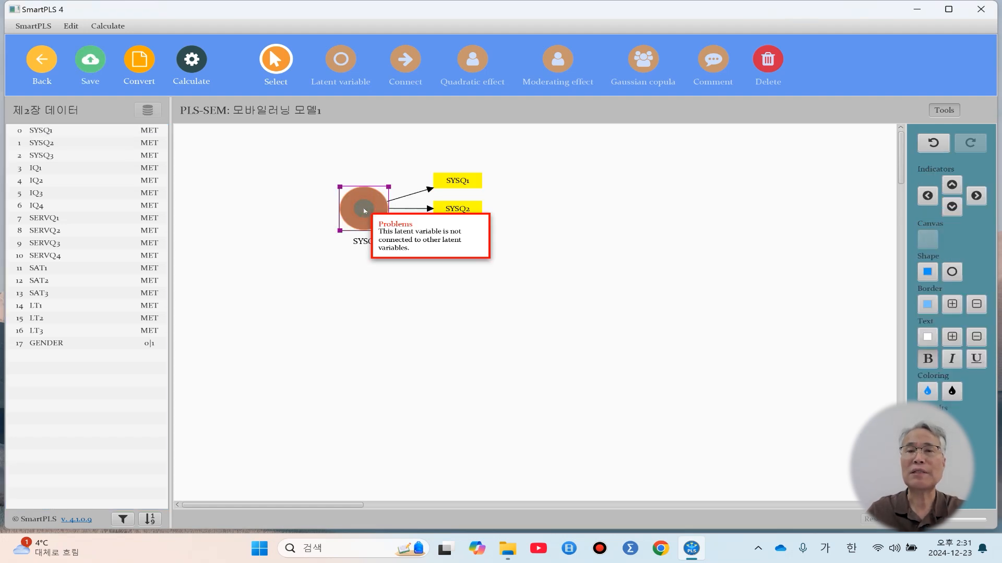
left_click(927, 196)
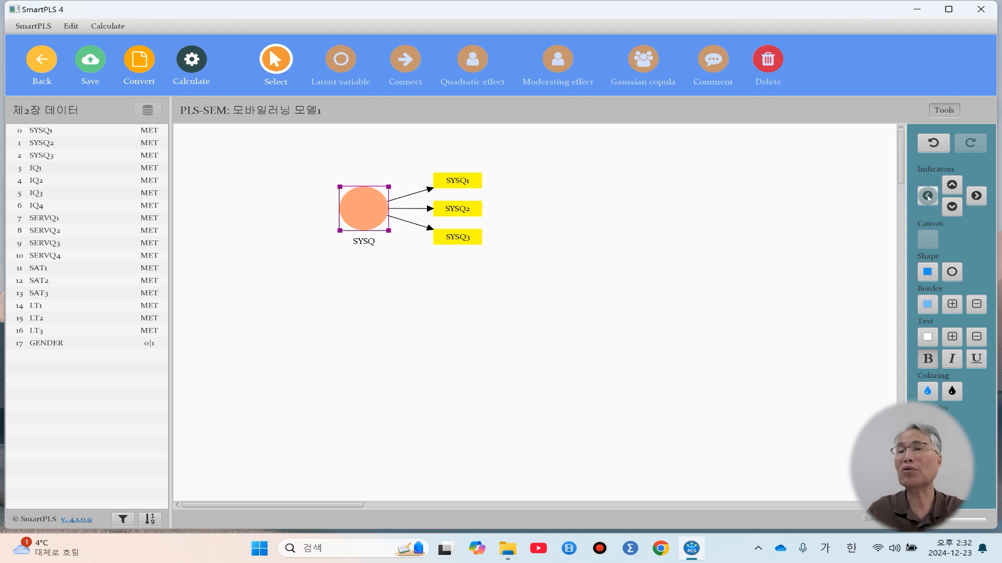
left_click(928, 196)
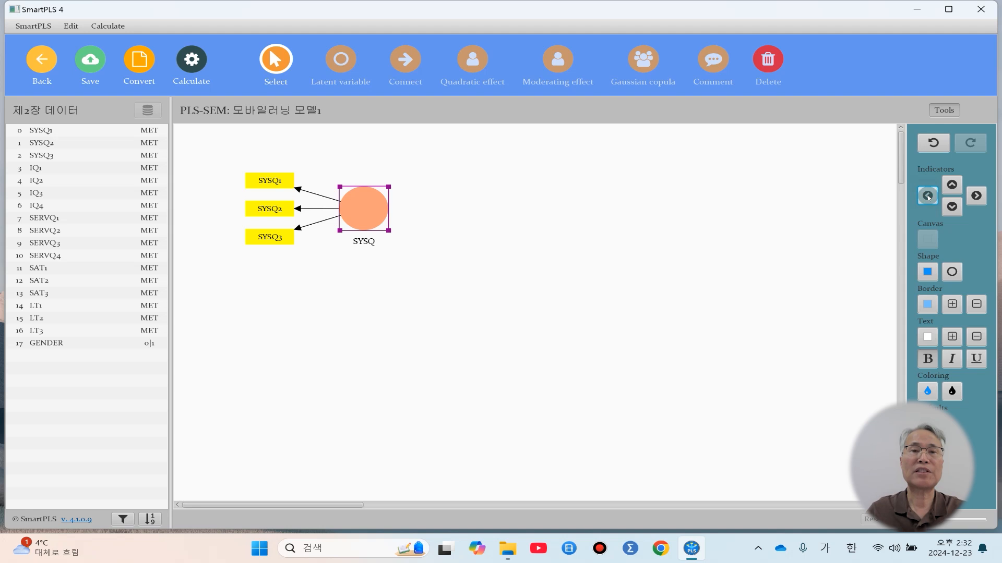
left_click(407, 314)
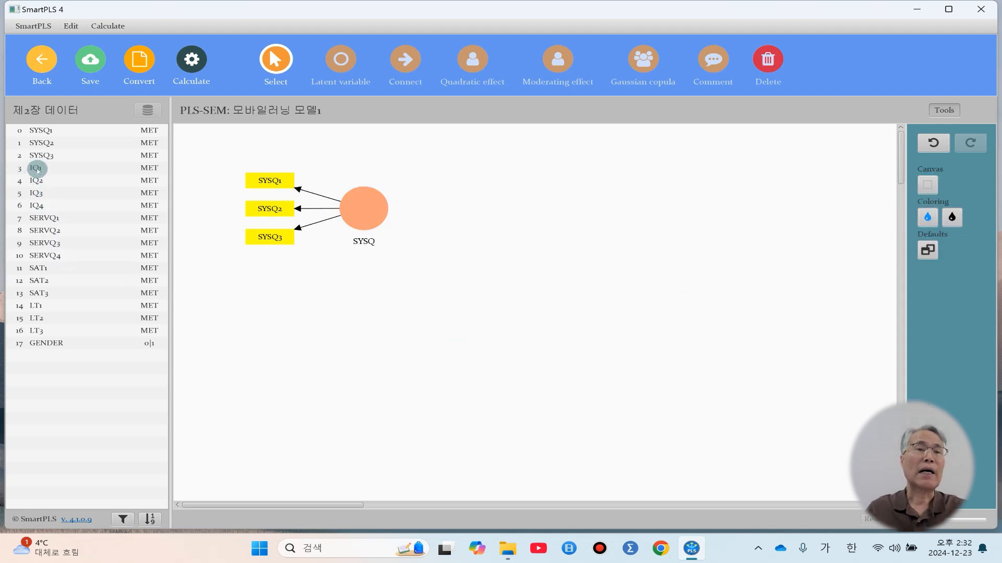
- Add a latent variable named IQ with the indicators IQ1, IQ2, IQ3 and IQ4 below SYSQ on the canvas
left_click(37, 169)
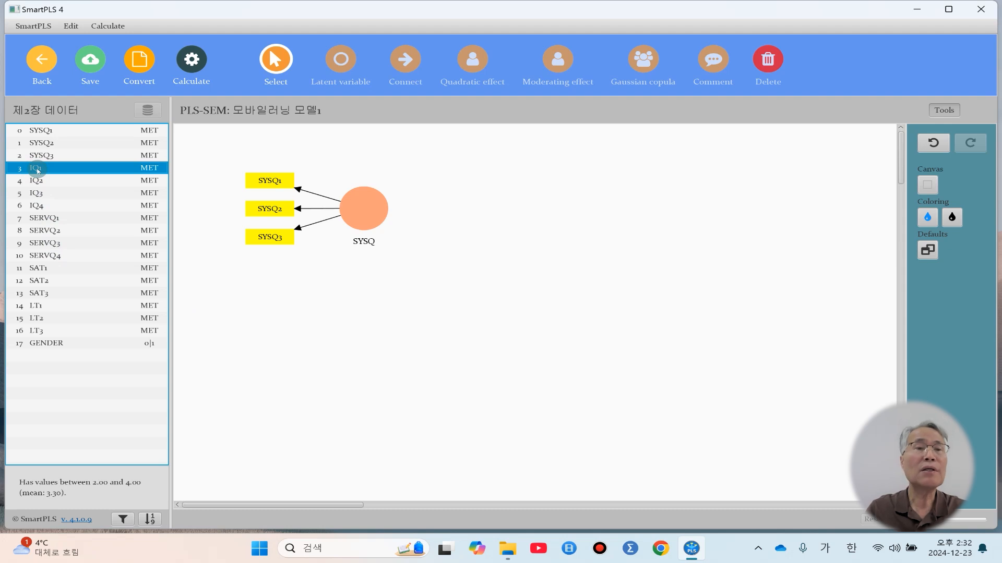
key("shift+Down")
key("shift+Down")
key("shift+Down")
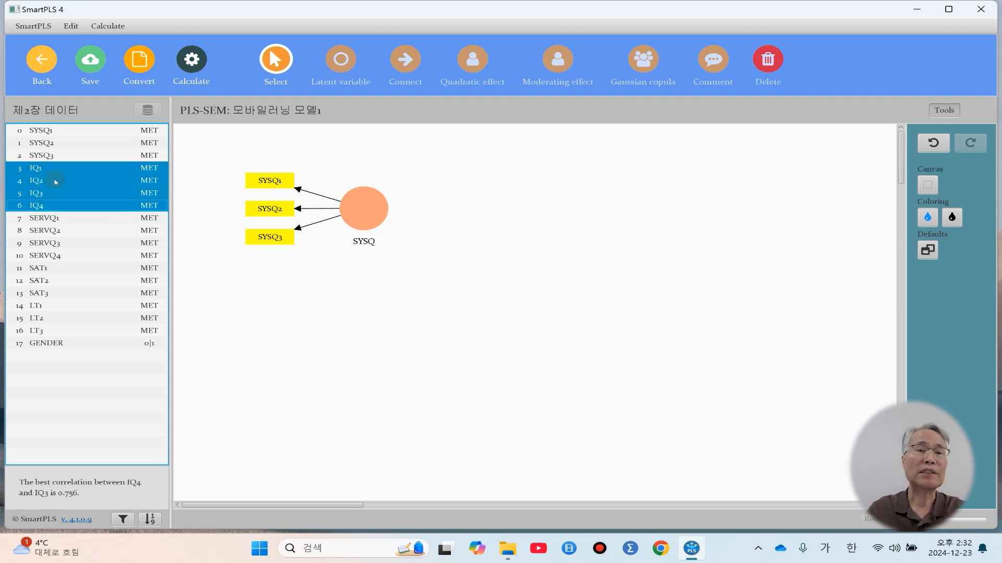
left_click_drag(68, 185, 363, 351)
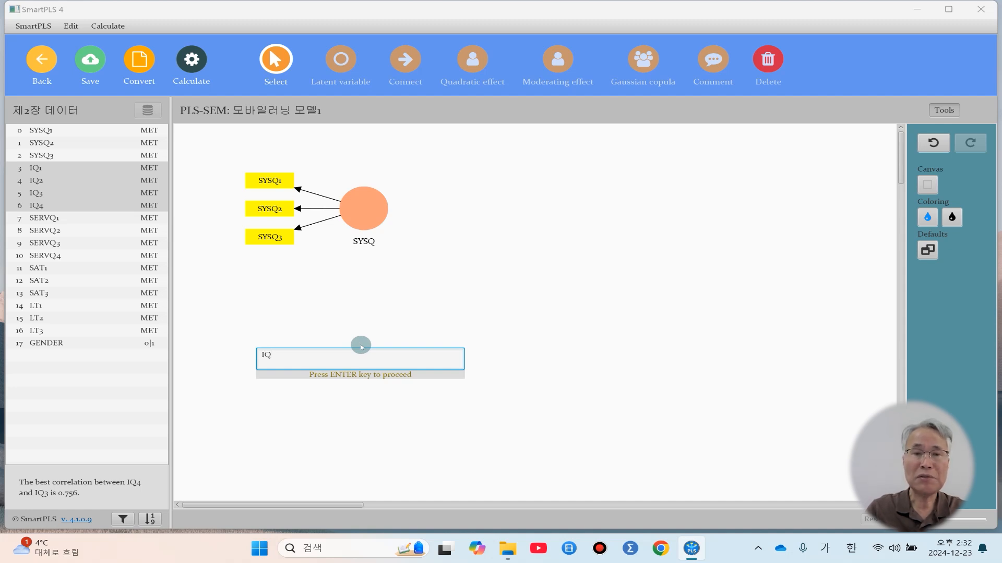
key("Return")
- Place the IQ indicators on the left side of IQ and align IQ vertically beneath SYSQ, slightly closer to it
left_click(361, 348)
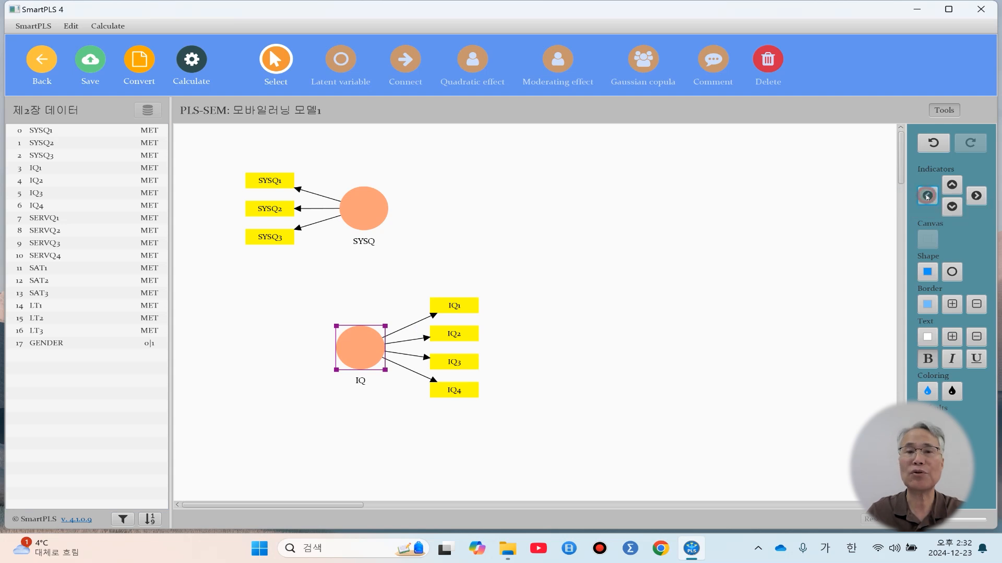
left_click(927, 196)
mouse_move(352, 343)
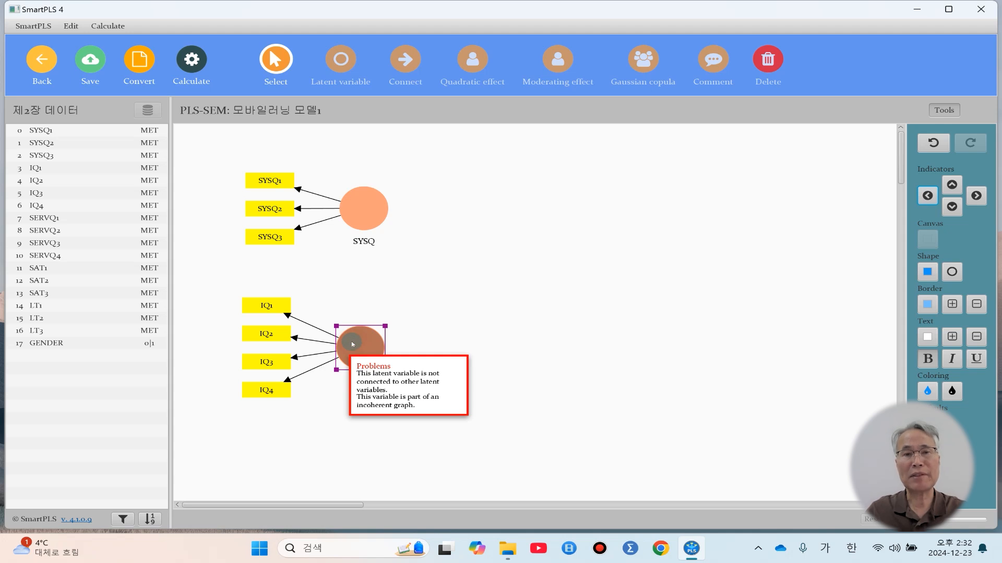
left_click_drag(353, 344, 353, 344)
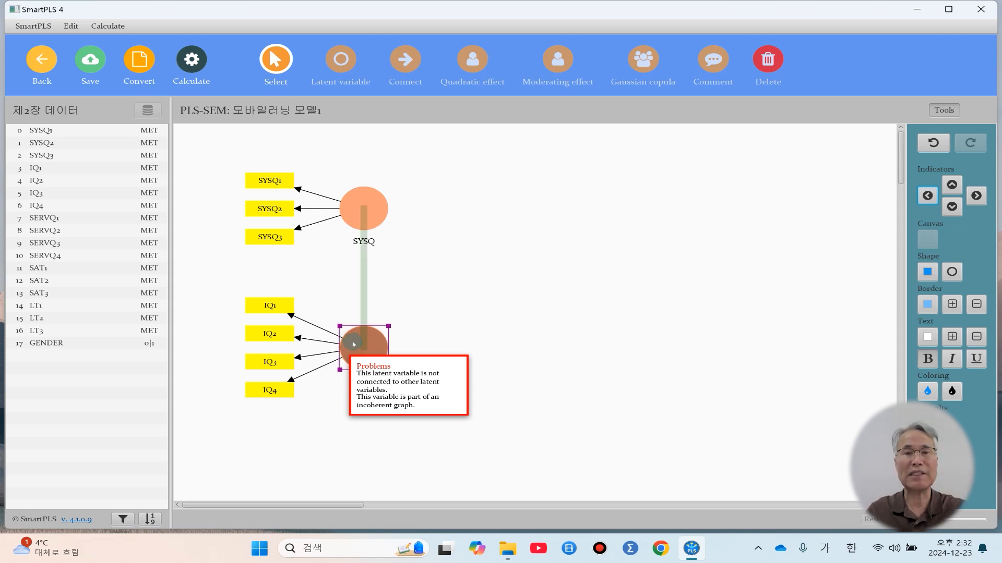
left_click_drag(353, 344, 355, 324)
left_click(477, 315)
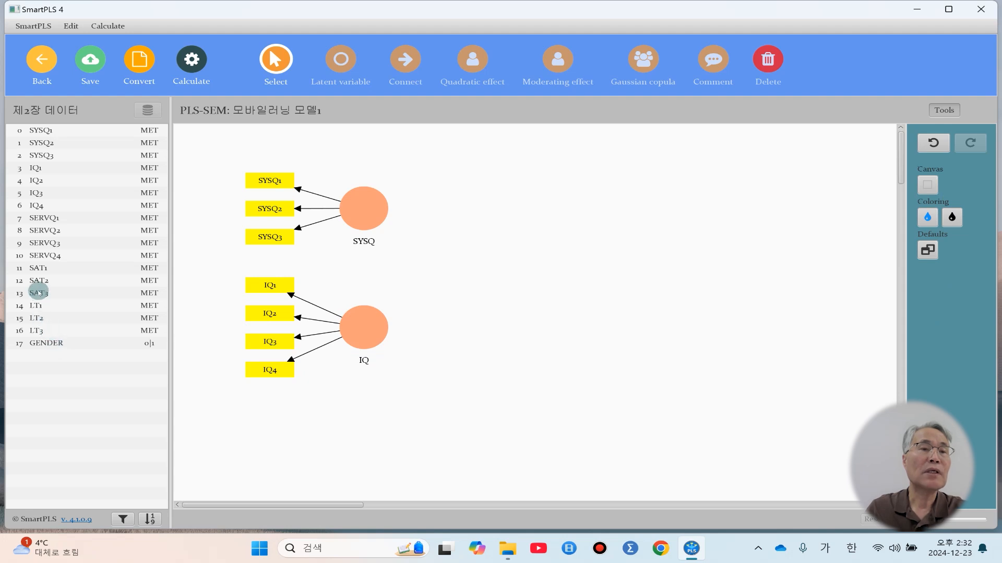
- Add a latent variable named SAT with SAT1, SAT2 and SAT3 to the right of SYSQ and IQ, at a height midway between them
left_click(41, 269)
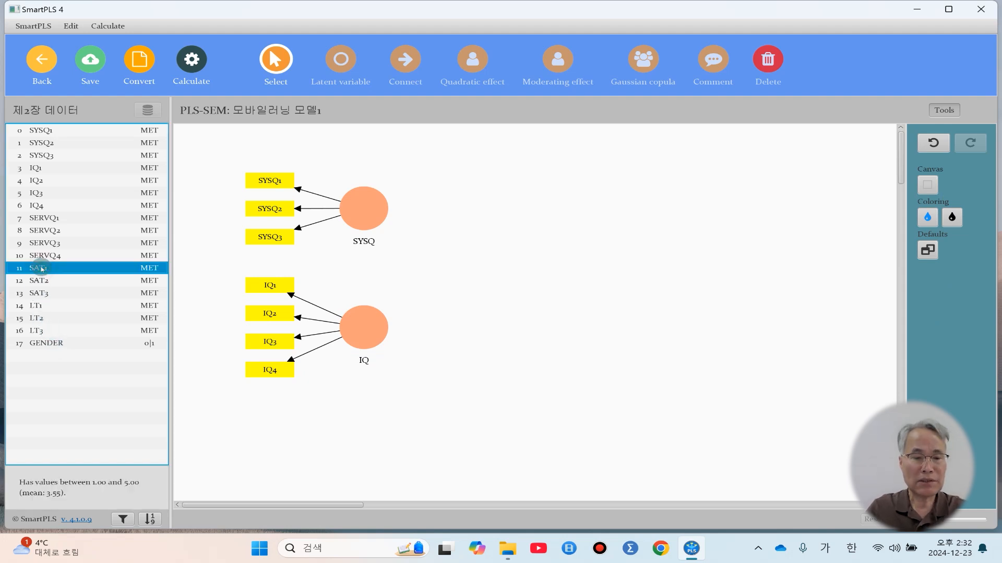
left_click(50, 280, "shift")
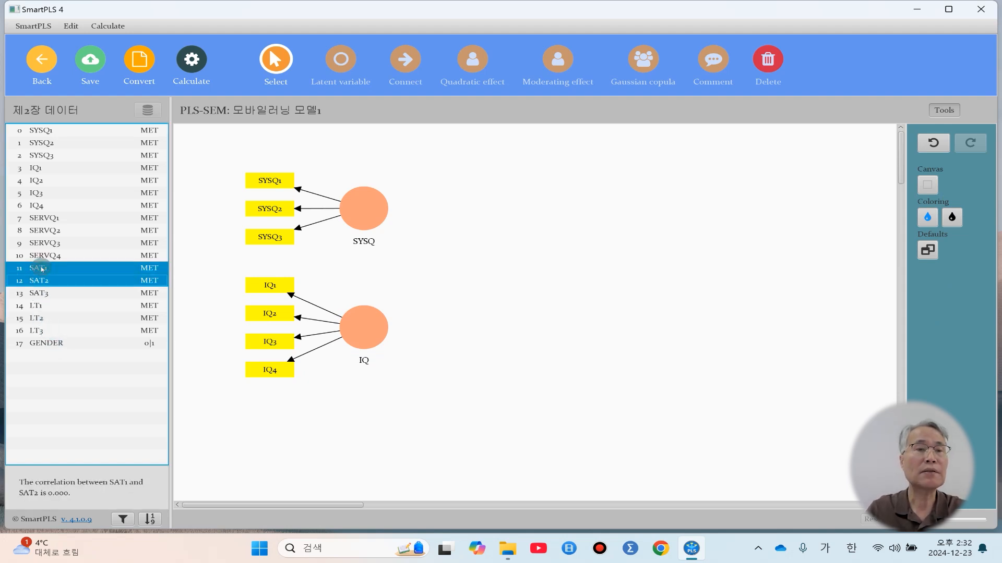
left_click(57, 293, "shift")
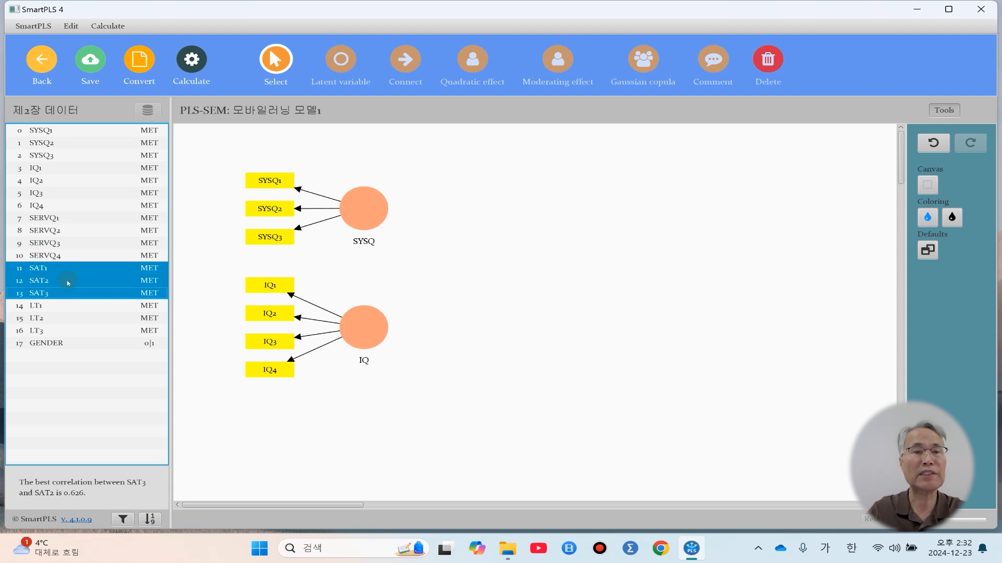
left_click_drag(79, 279, 583, 264)
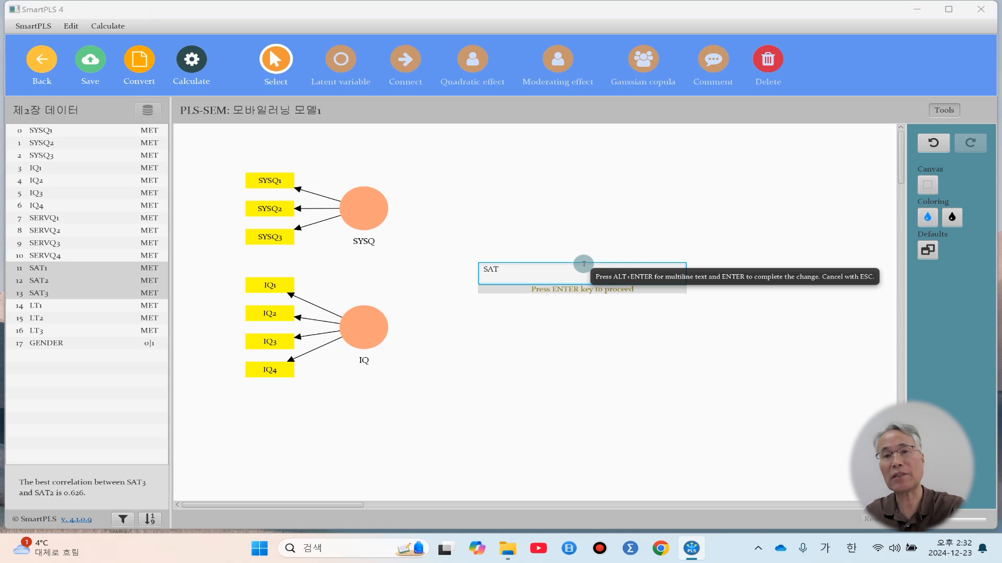
key("Return")
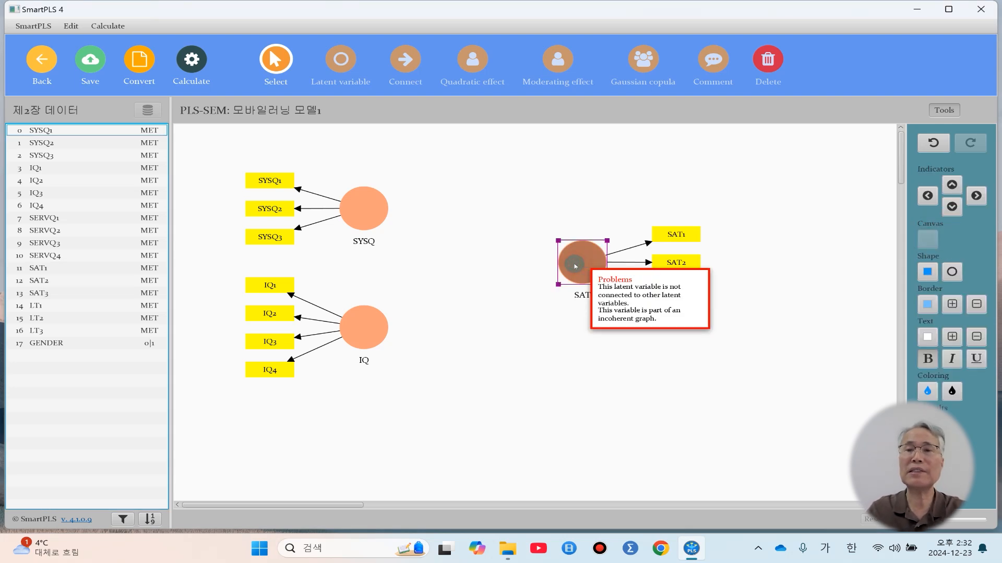
left_click_drag(574, 267, 576, 275)
left_click(564, 343)
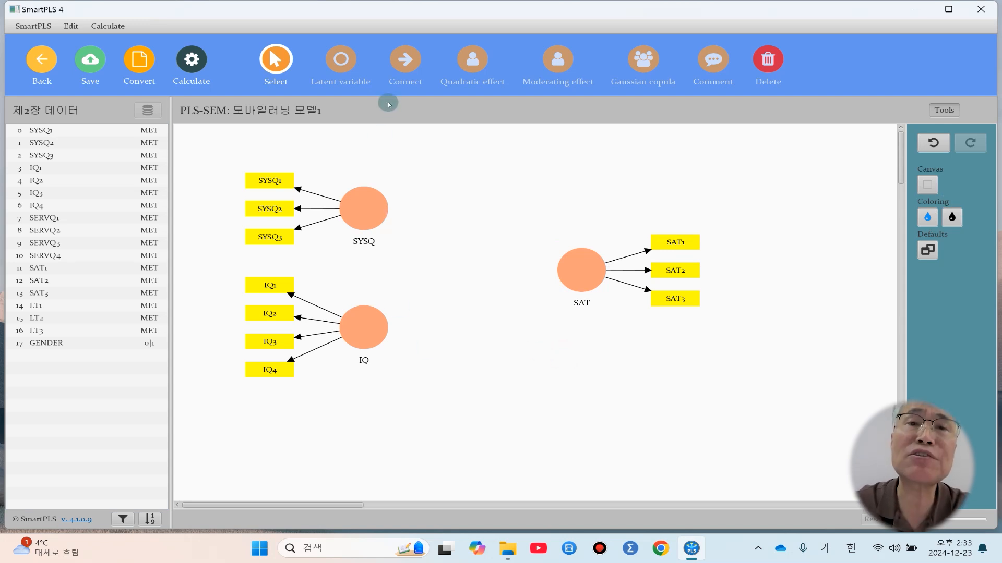
- Connect SYSQ to SAT and IQ to SAT with structural paths
left_click(405, 73)
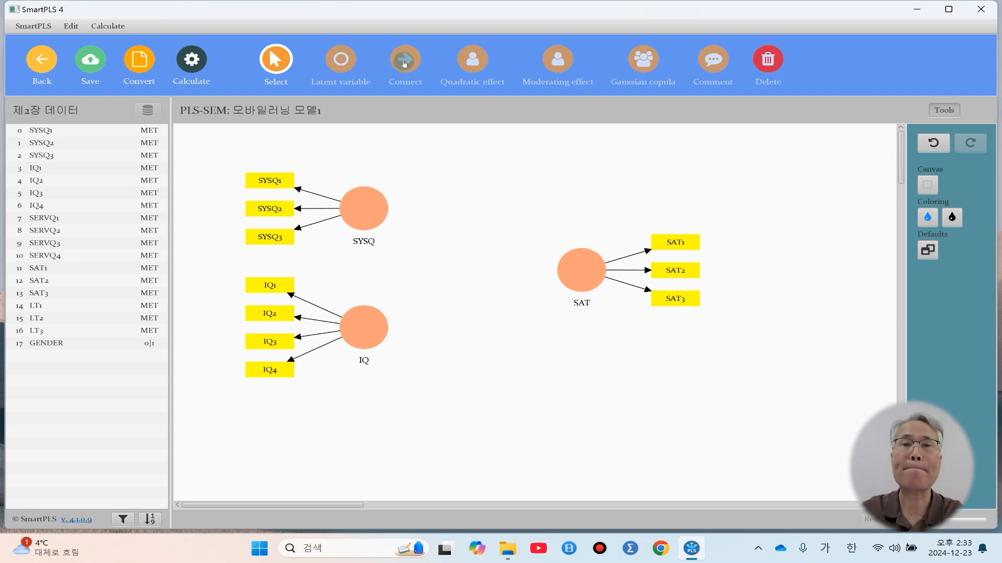
left_click(405, 64)
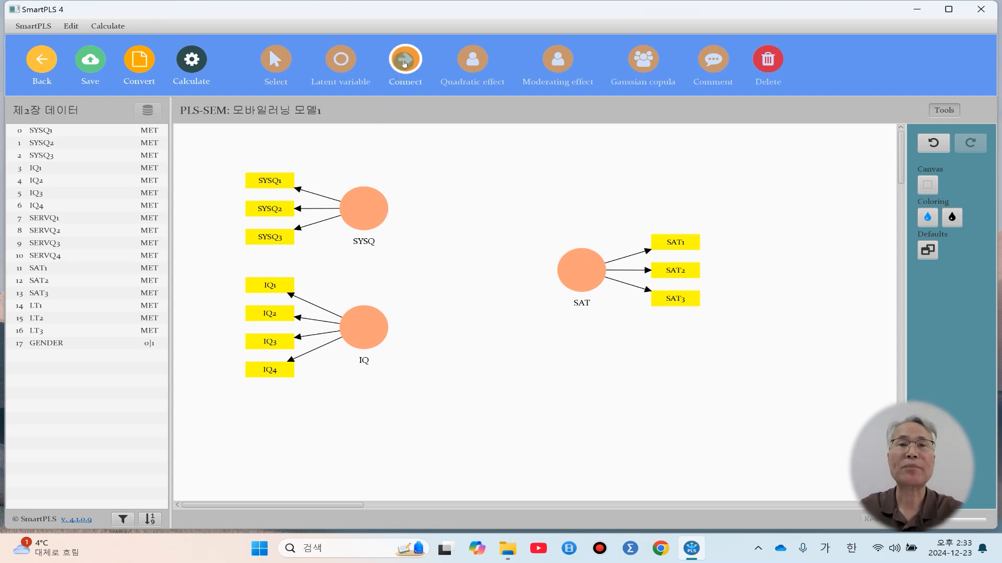
left_click(377, 215)
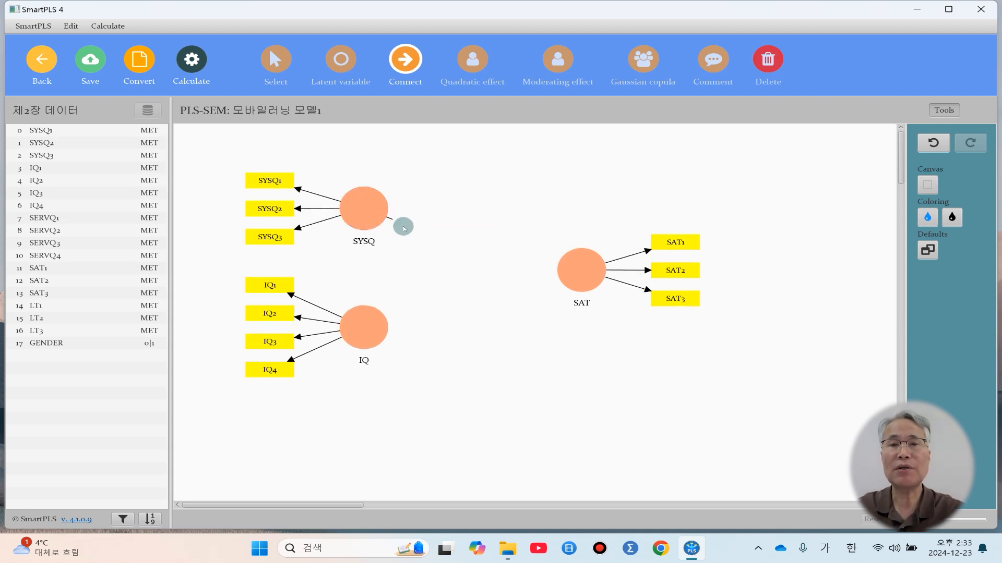
left_click(585, 276)
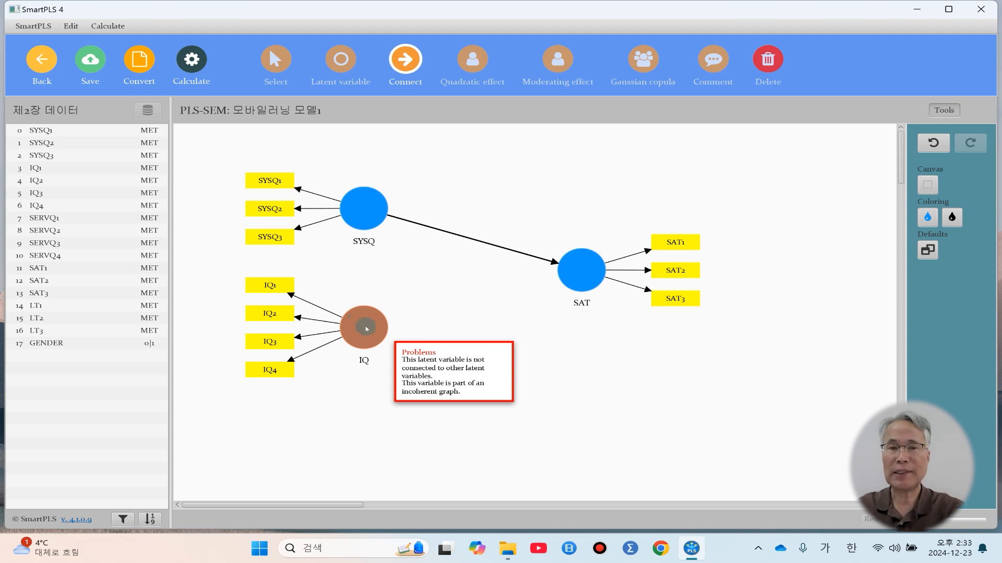
left_click(367, 329)
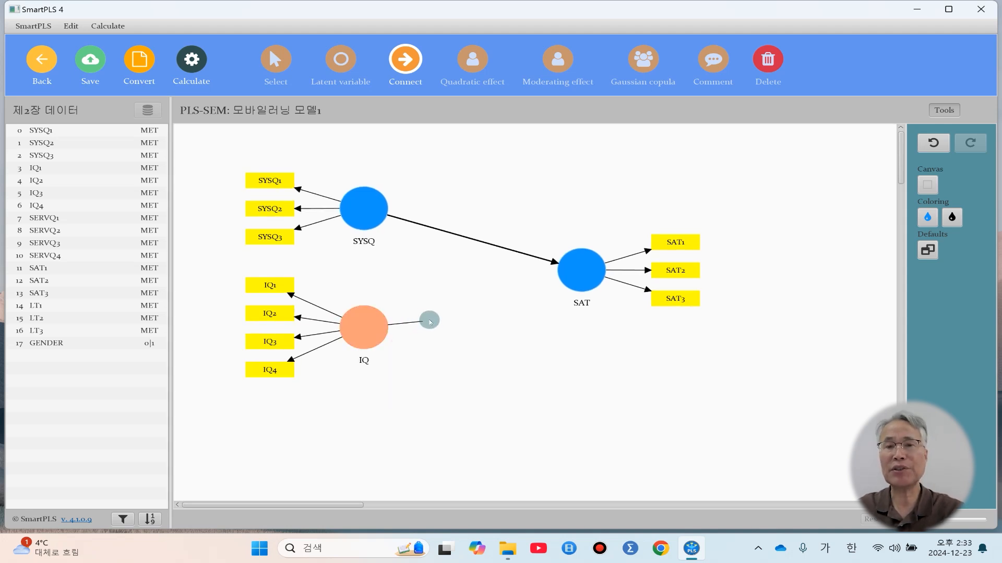
left_click(578, 277)
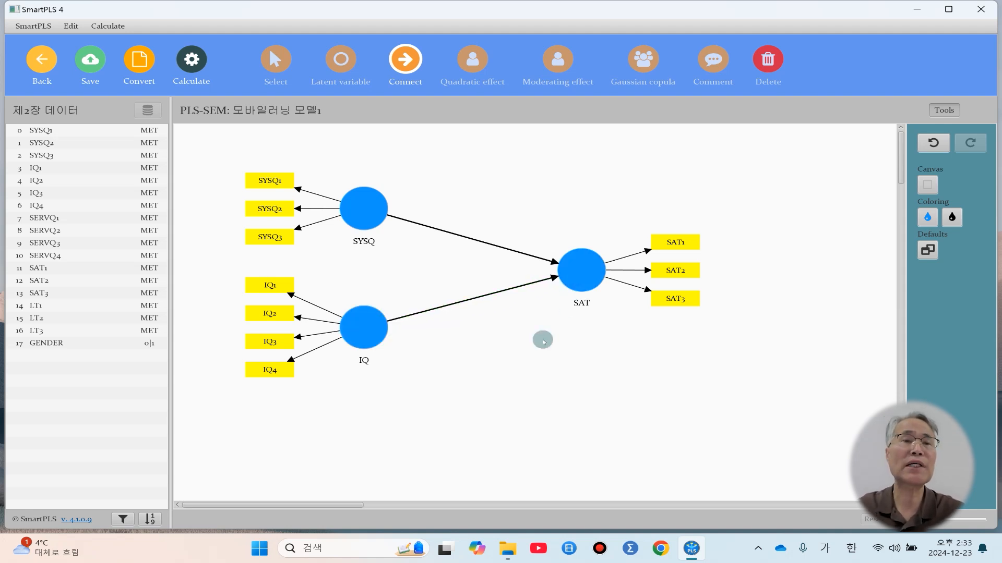
- Save the path model and return to the workspace, selecting 모바일러닝 모델1 in the 모바일러닝 프로젝트 project
left_click(91, 62)
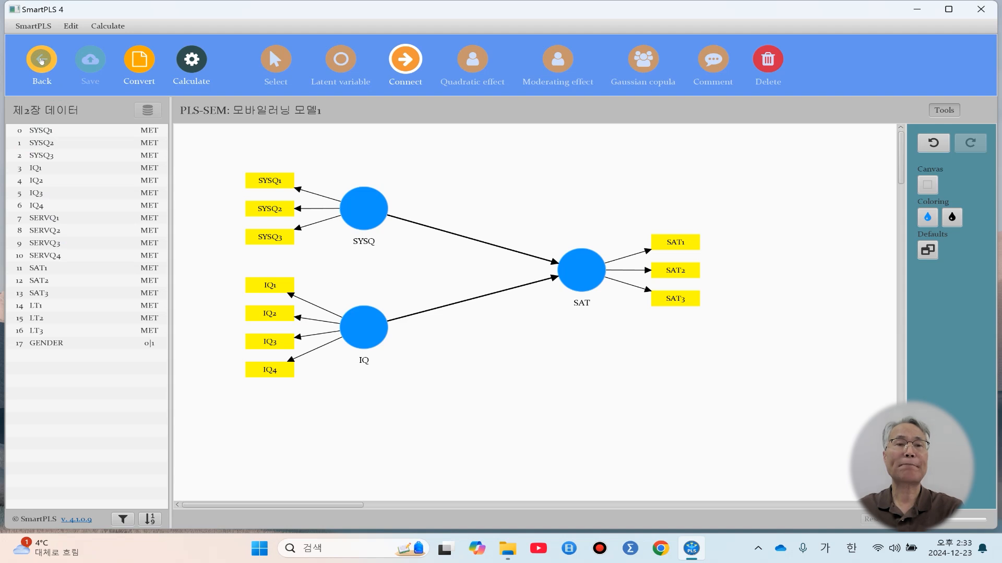
left_click(41, 60)
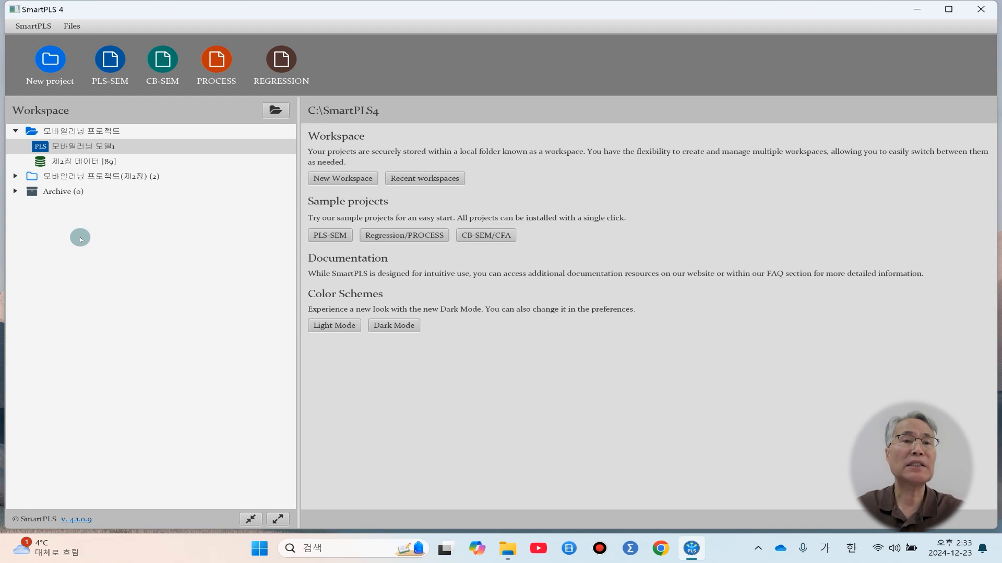
left_click(87, 131)
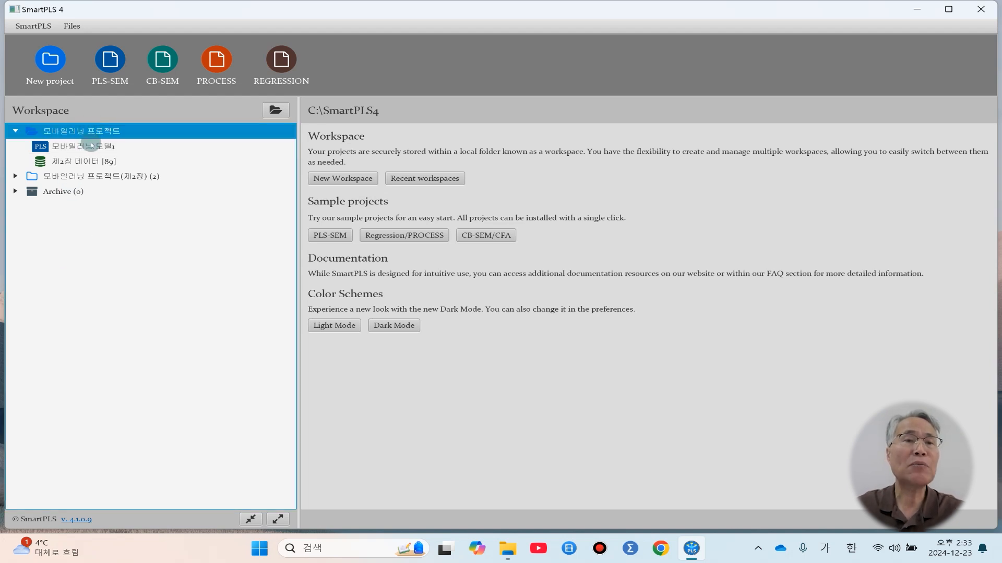
left_click(90, 148)
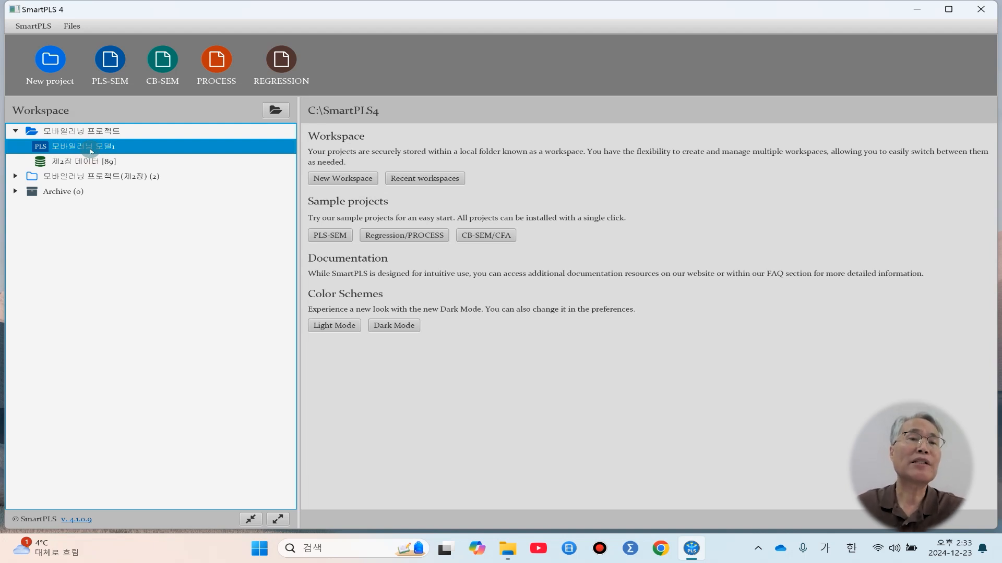
- Create a new PLS-SEM model named "모바일러닝 모델2" in the 모바일러닝 프로젝트 project
left_click(73, 27)
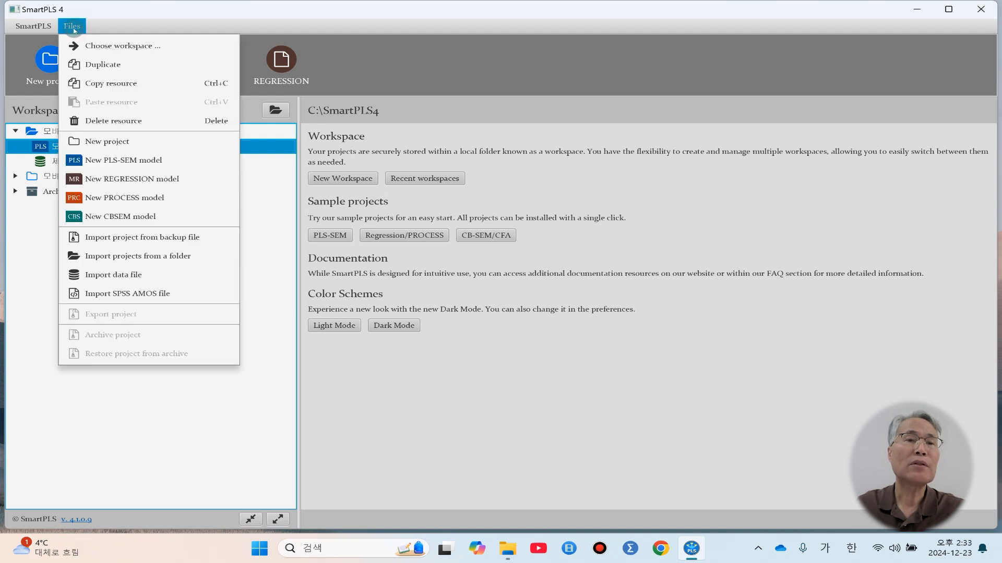
left_click(121, 161)
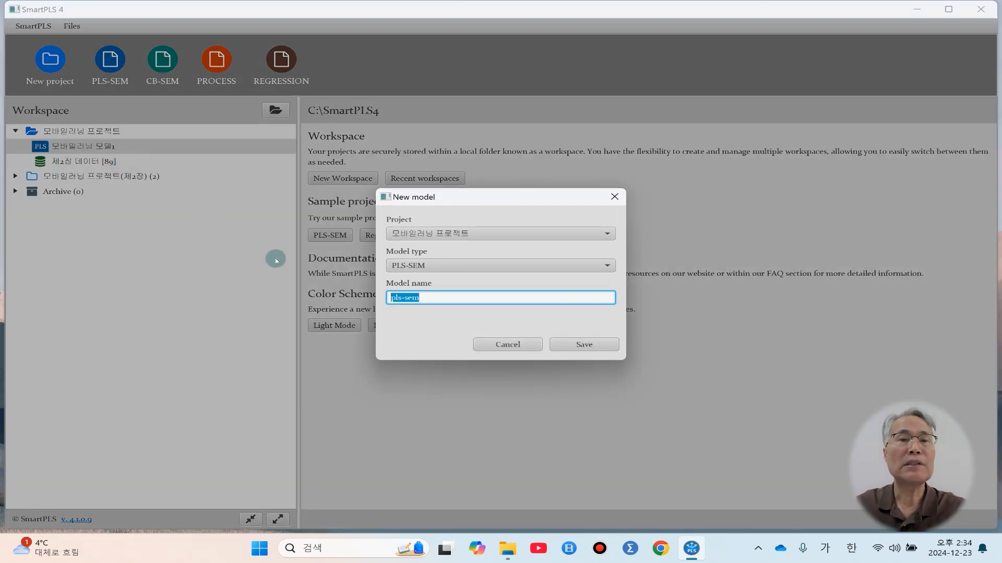
left_click(420, 298)
left_click_drag(420, 298, 376, 296)
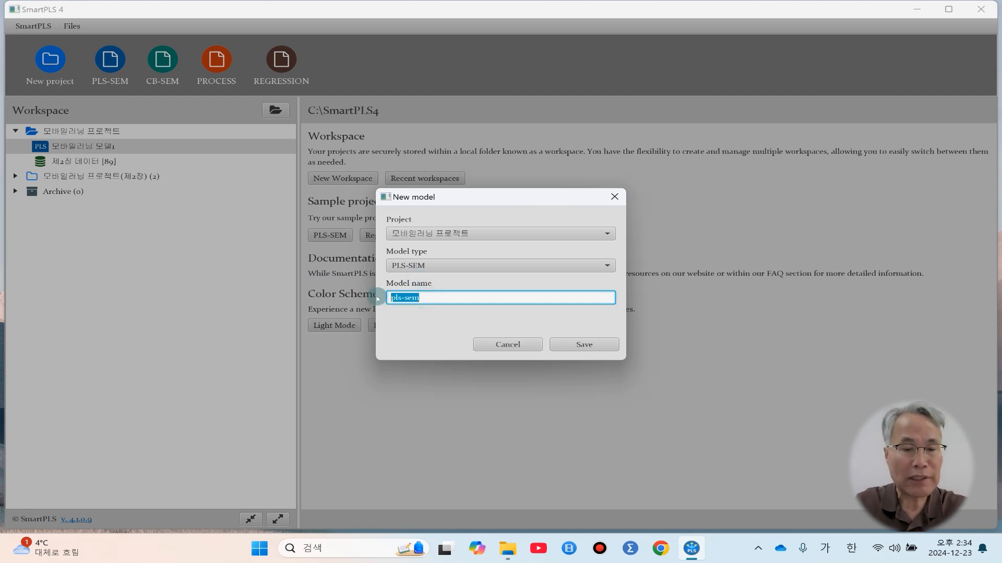
type("ㅁ")
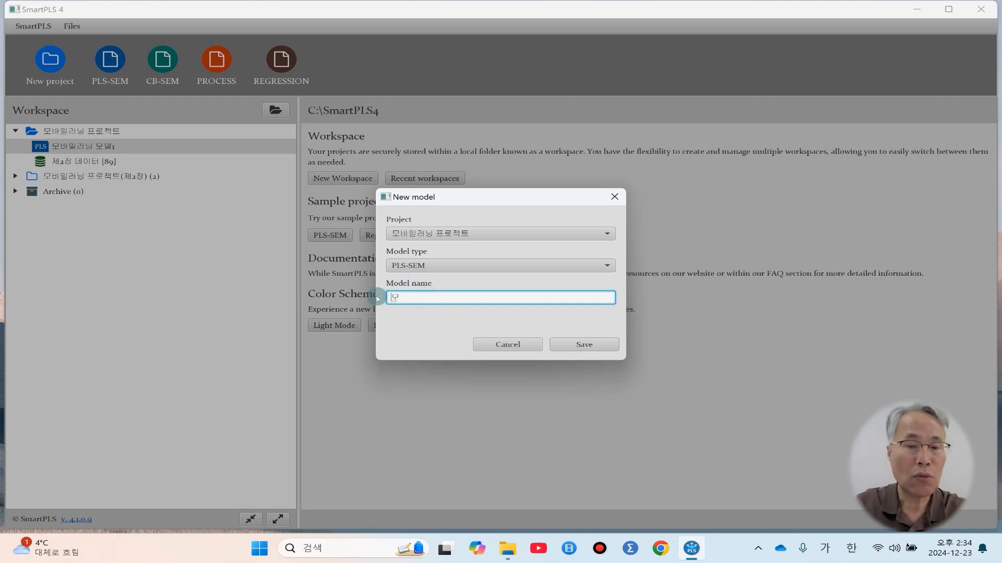
type("ㅗㅂㅏㅇㅣㄹ")
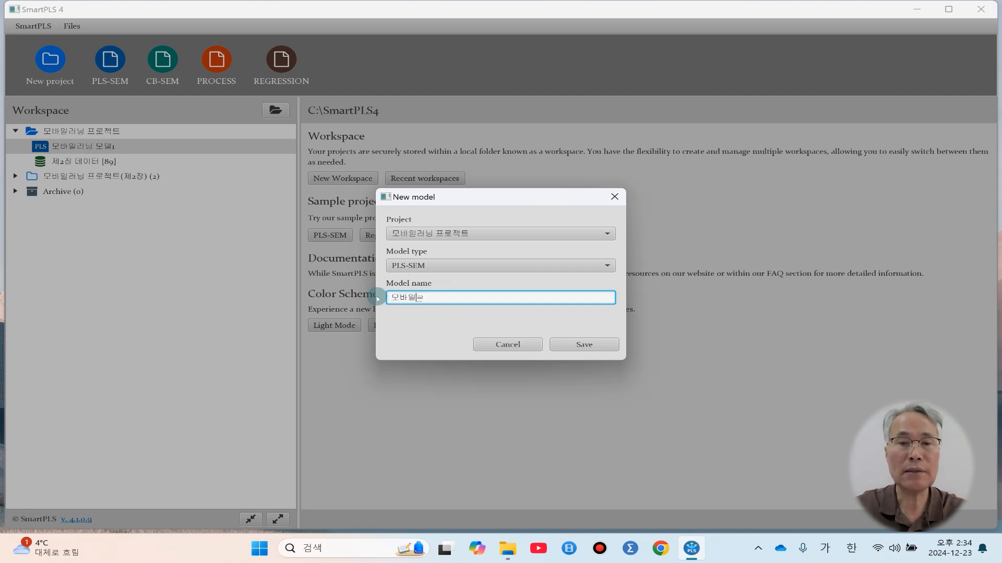
type("ㄹㅓㄴㅣㅇ ㅁㅗㄷㅔㄹ")
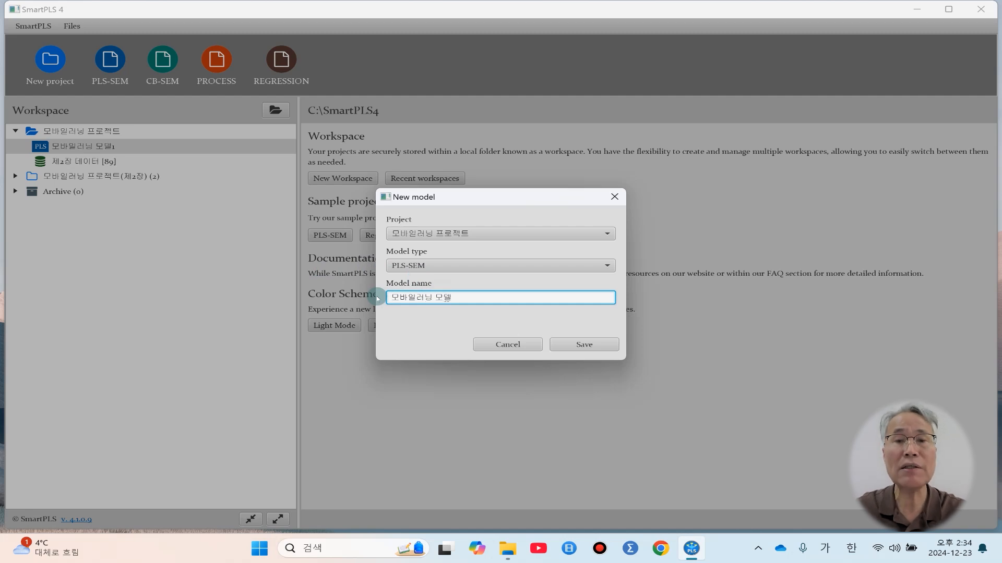
type("2")
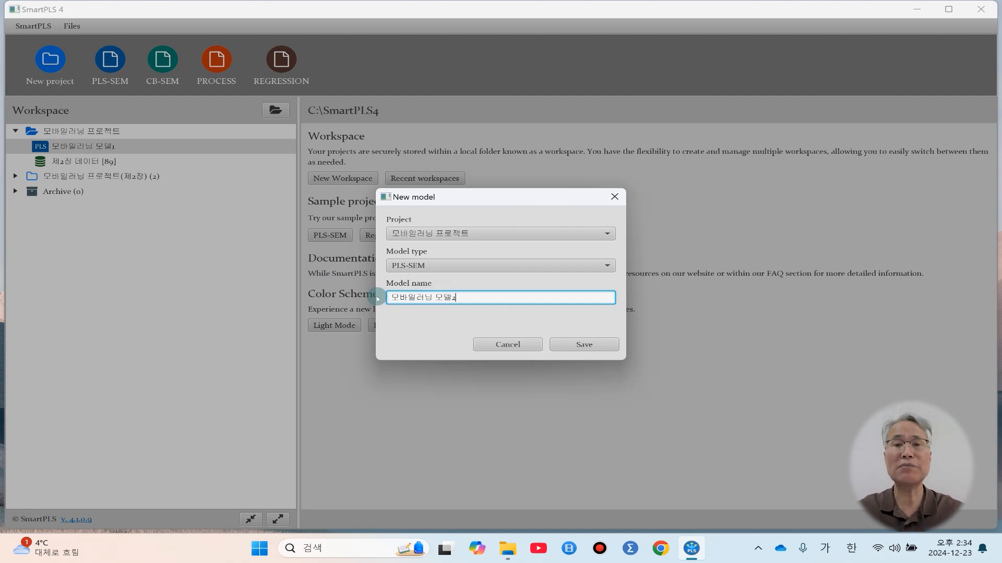
left_click(586, 345)
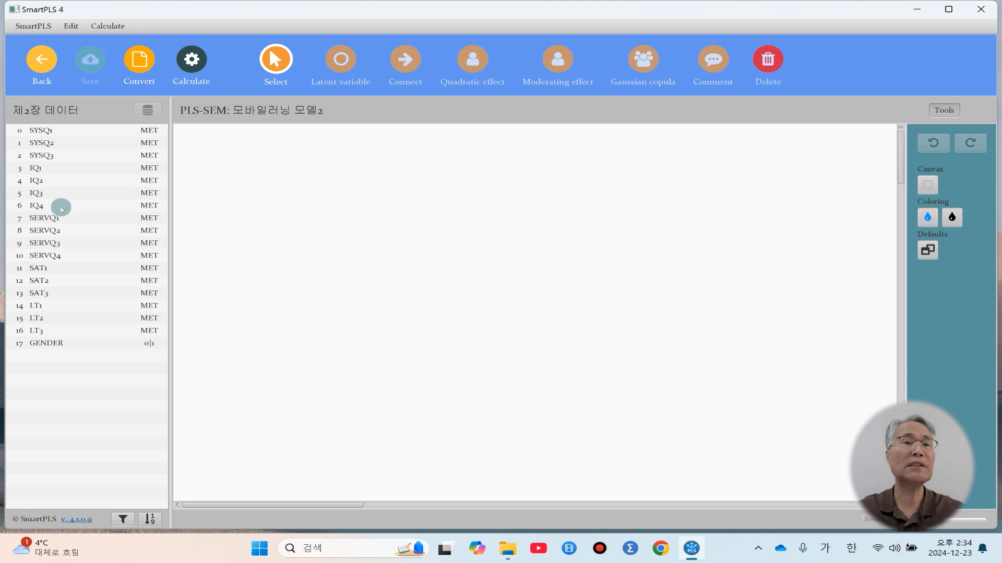
- Add a latent variable named SYSQ with indicators SYSQ1, SYSQ2 and SYSQ3, and place the indicators on its left side
left_click(45, 131)
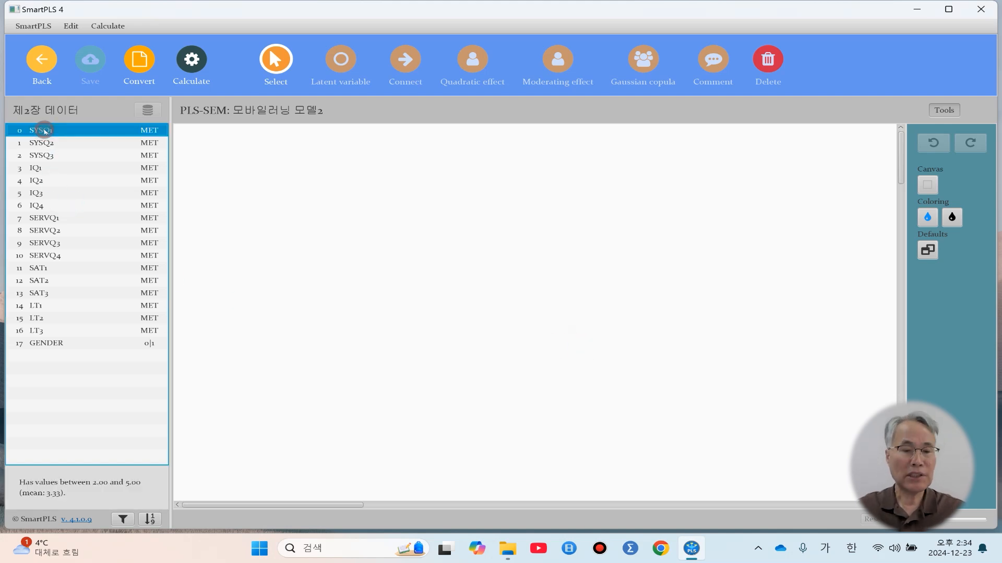
key("shift+Down")
key("shift+Down")
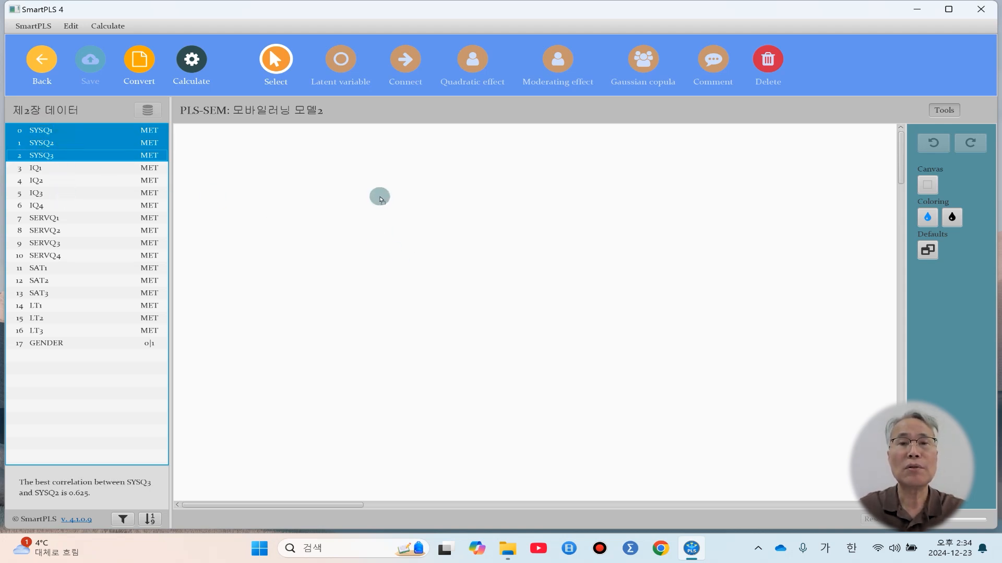
left_click_drag(380, 199, 380, 199)
key("Return")
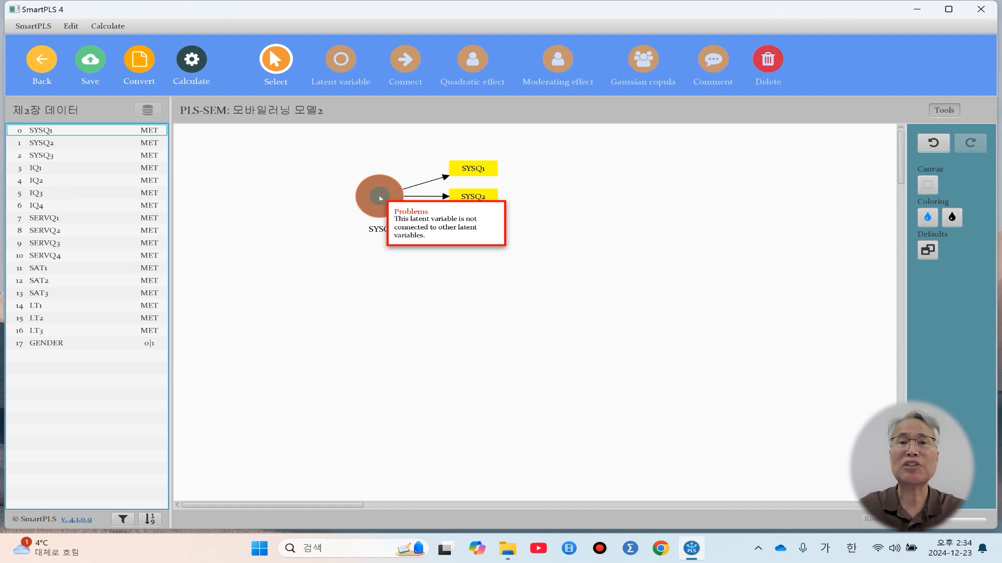
left_click(381, 199)
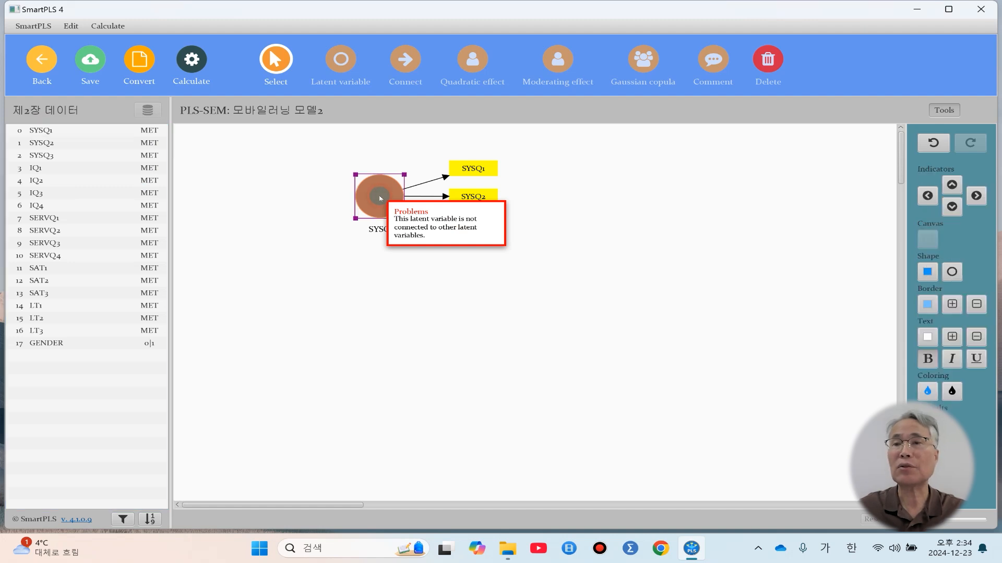
left_click(928, 196)
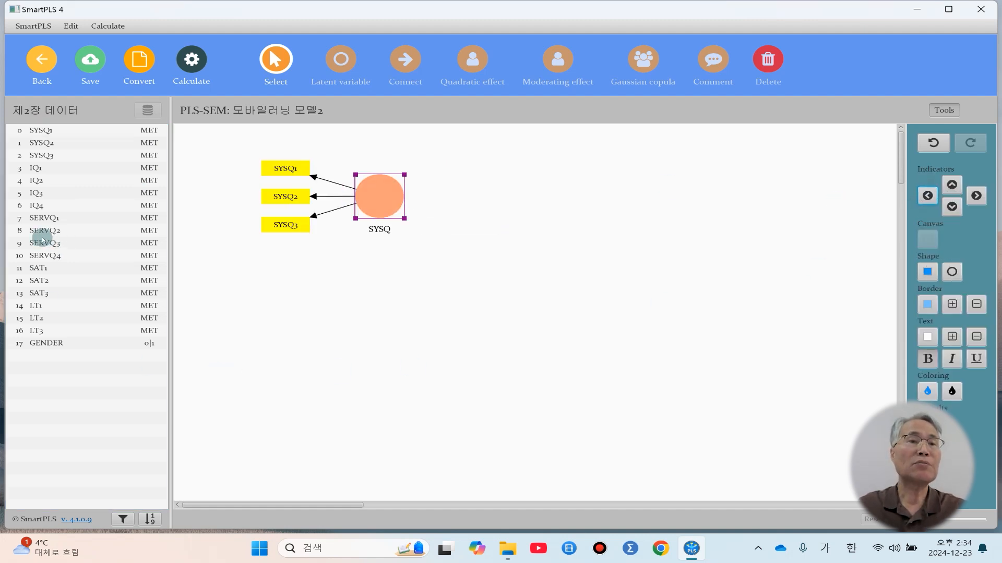
- Add a latent variable named SERVQ with SERVQ1 to SERVQ4 on its left side, aligned vertically below SYSQ
left_click(51, 218)
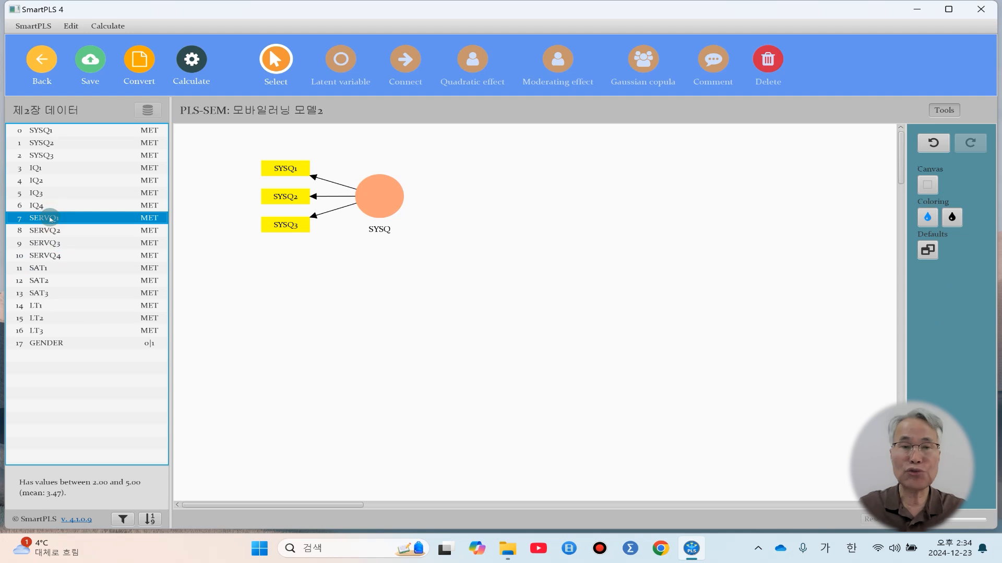
key("shift+Down")
key("shift+Down")
key("shift+Down")
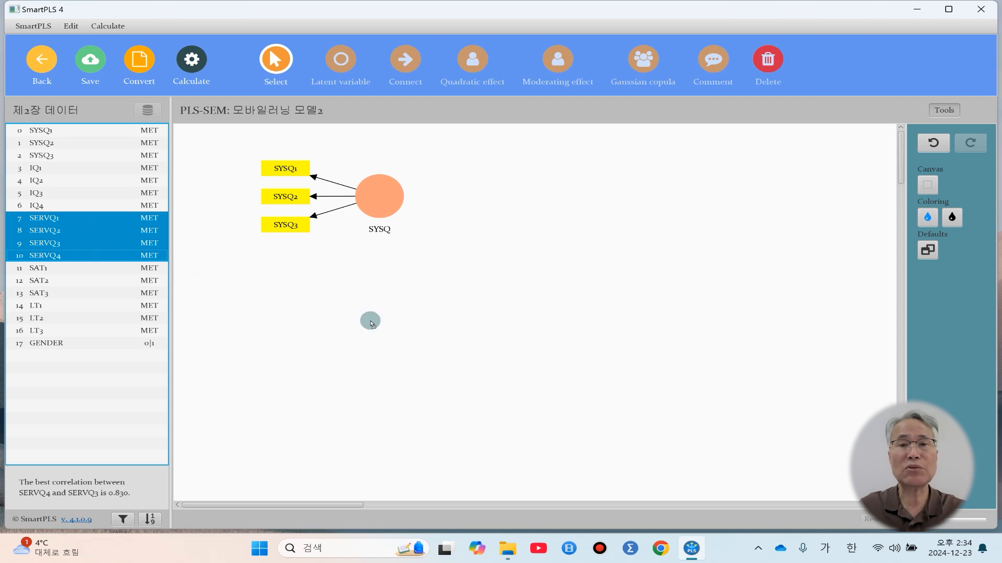
left_click_drag(370, 323, 378, 323)
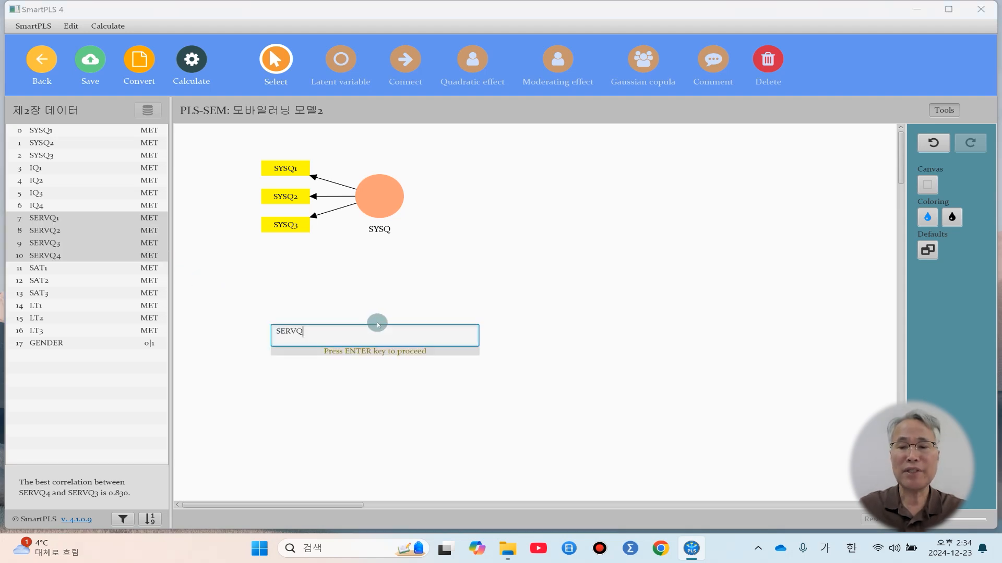
key("Return")
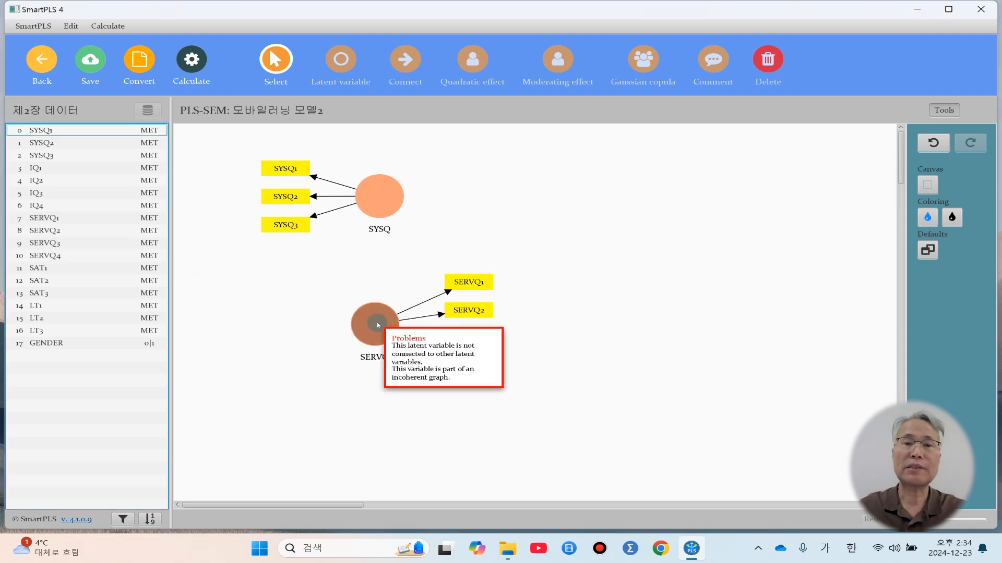
left_click(377, 323)
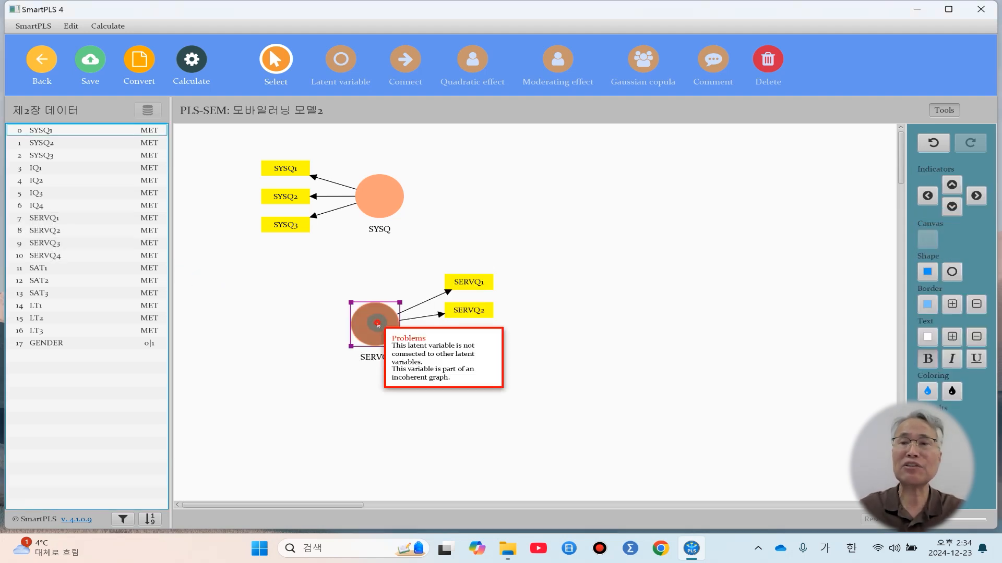
left_click(927, 196)
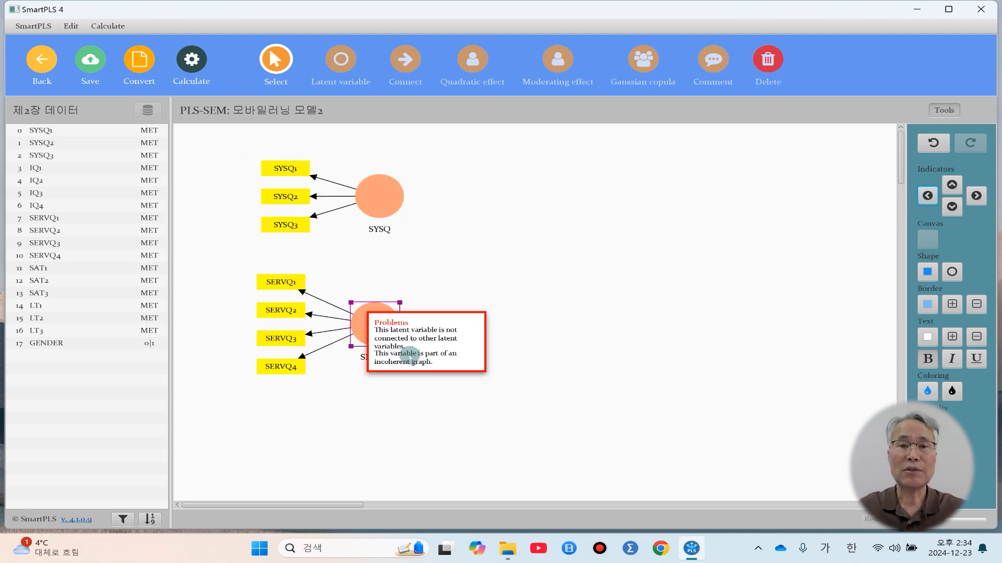
left_click_drag(361, 319, 368, 311)
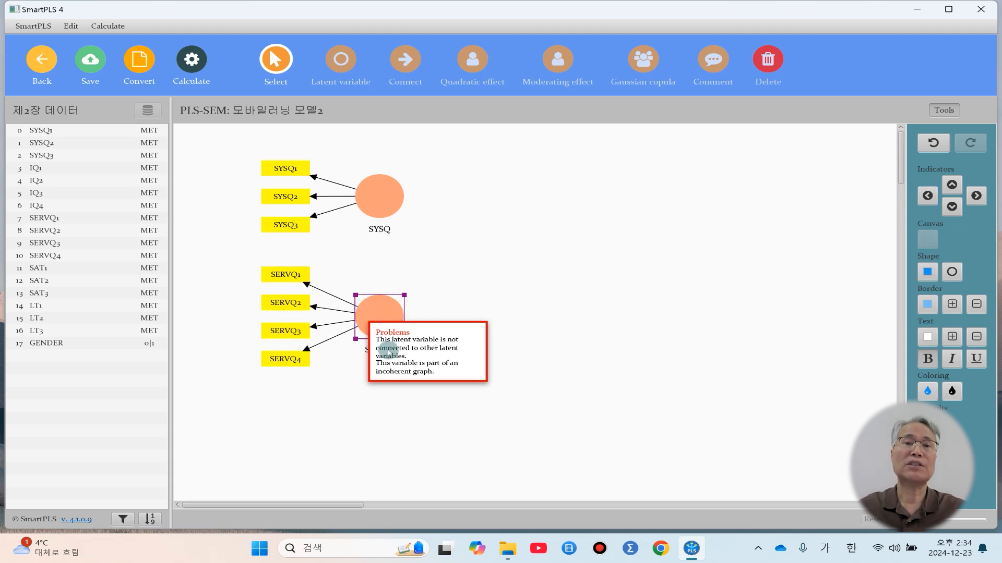
left_click(359, 383)
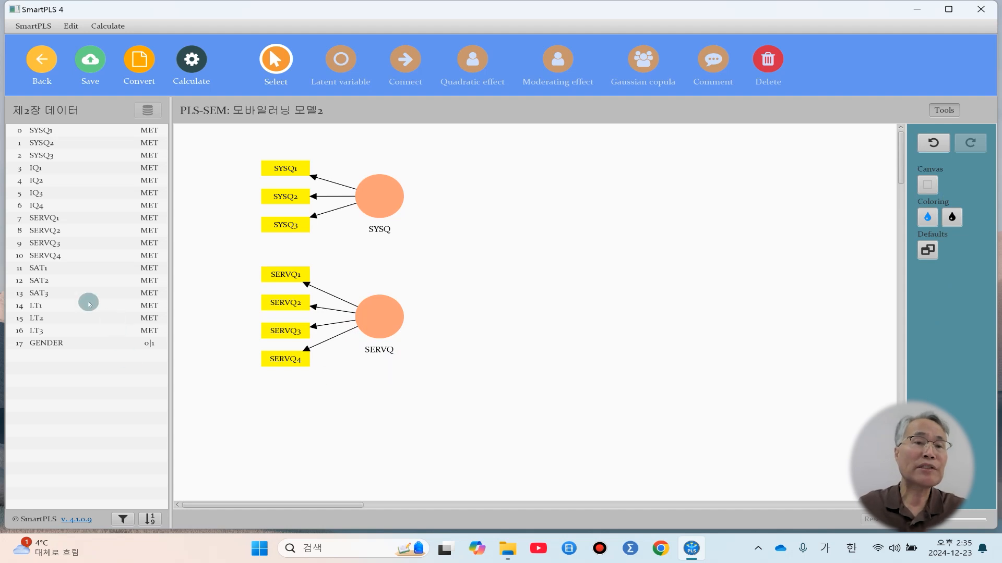
- Add a latent variable named SAT to the right of SYSQ and SERVQ, midway in height, with SAT1, SAT2 and SAT3 above it
left_click(37, 269)
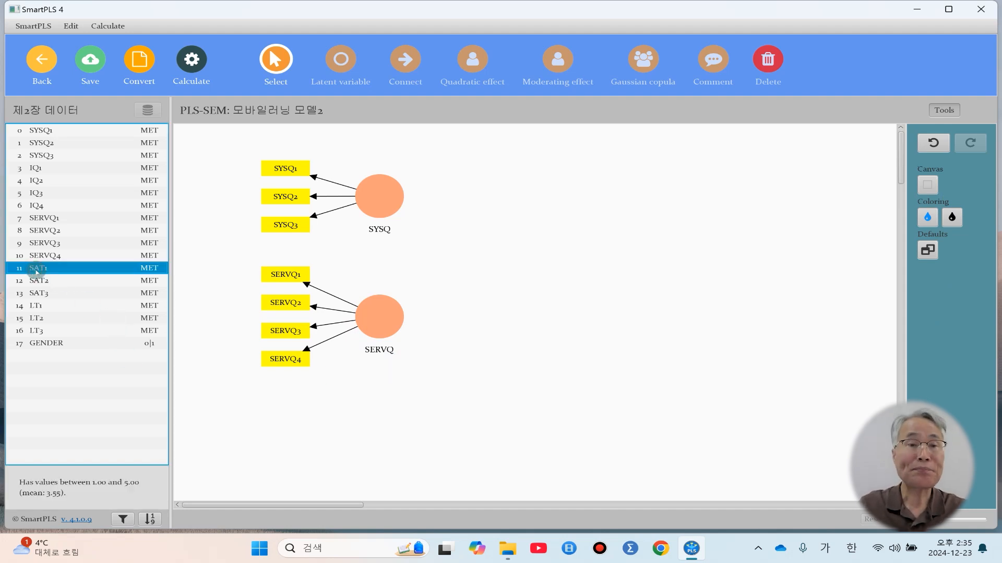
key("shift+Down")
key("shift+Down")
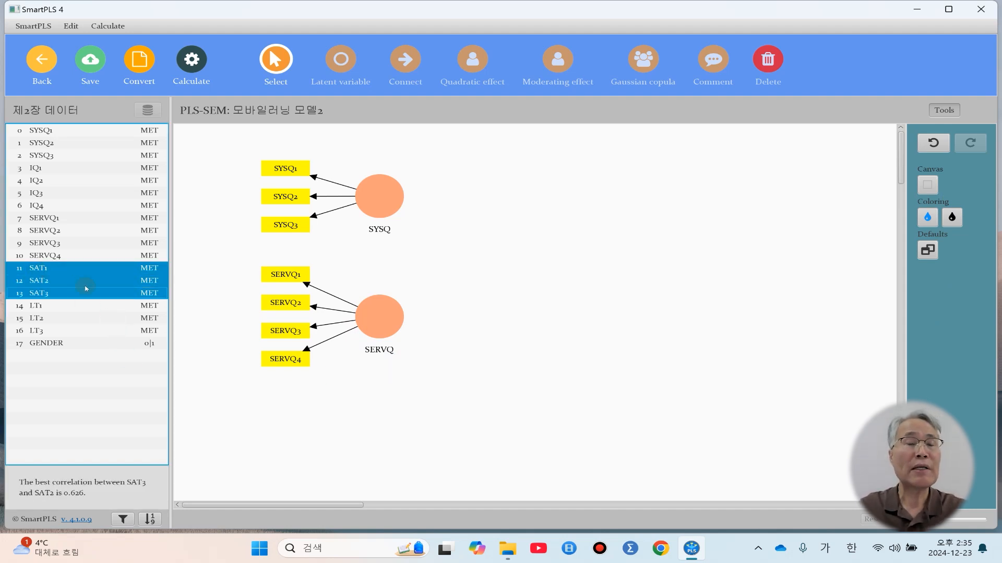
left_click_drag(89, 276, 549, 258)
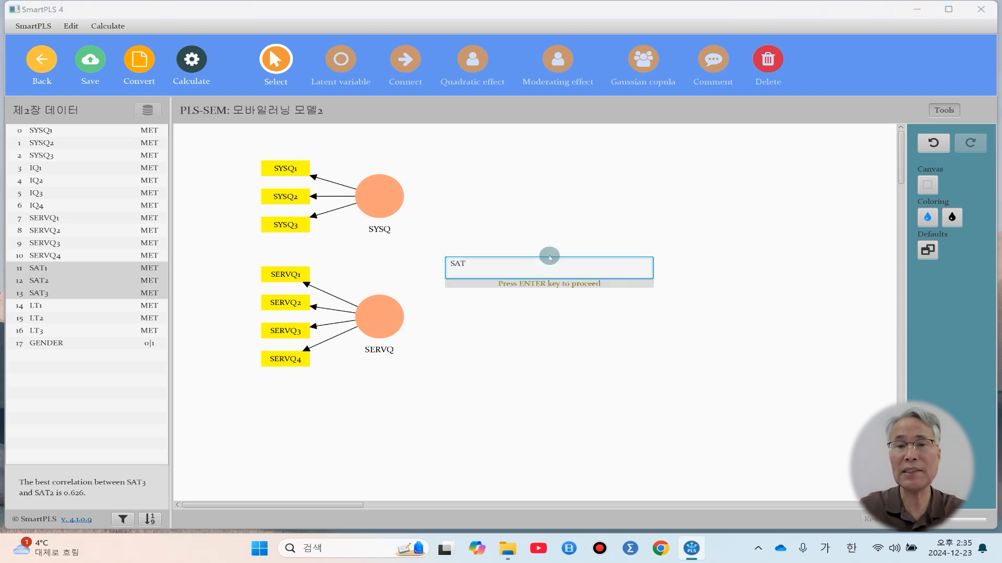
key("Return")
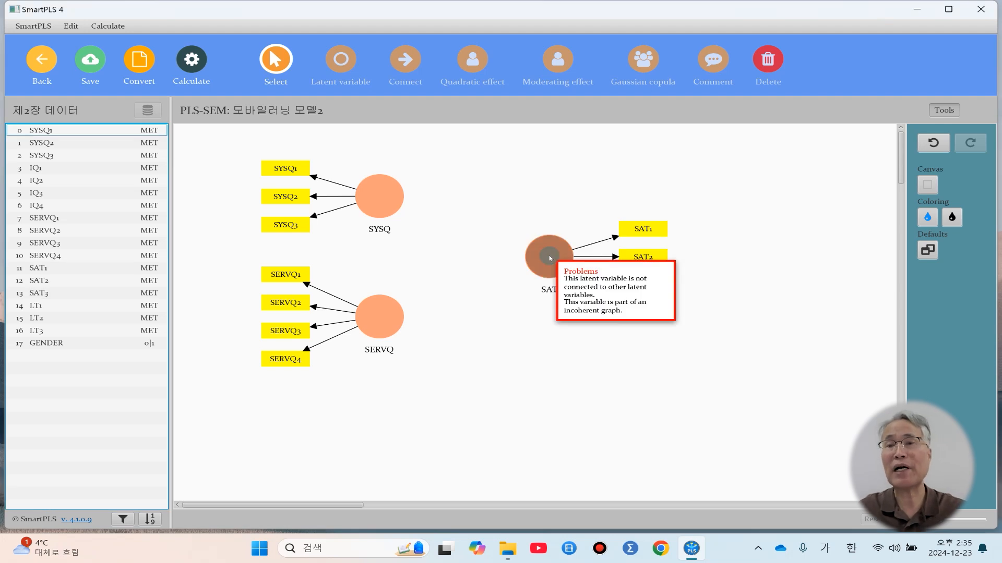
left_click(550, 258)
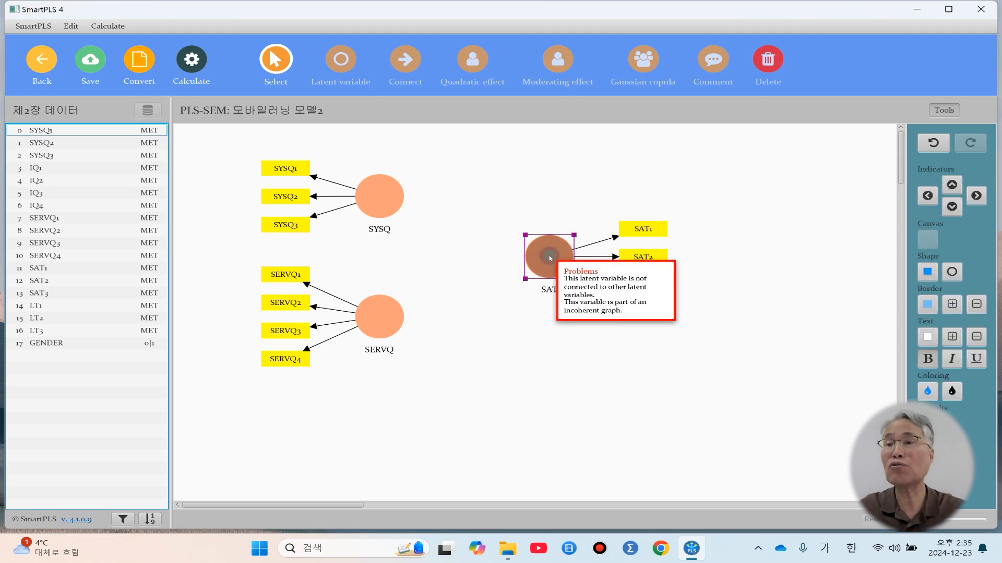
left_click(951, 185)
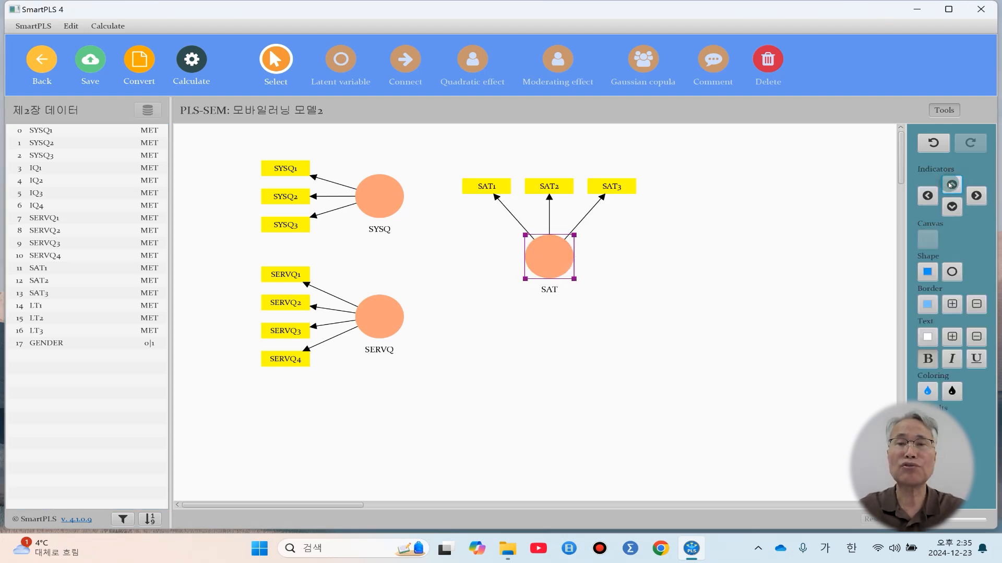
left_click(549, 346)
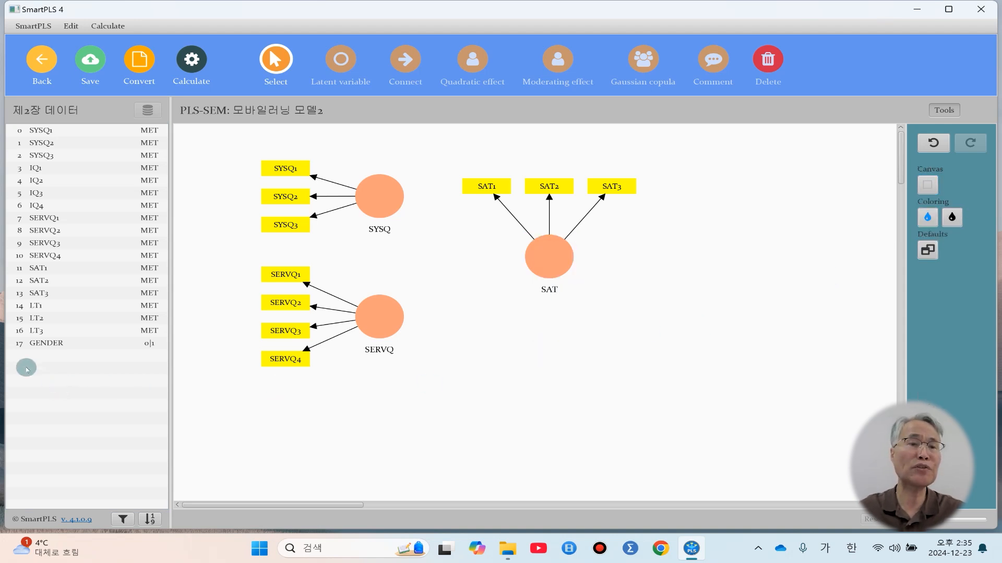
- Add a latent variable named LT with indicators LT1, LT2 and LT3 to the right of SAT at the same height
left_click(29, 307)
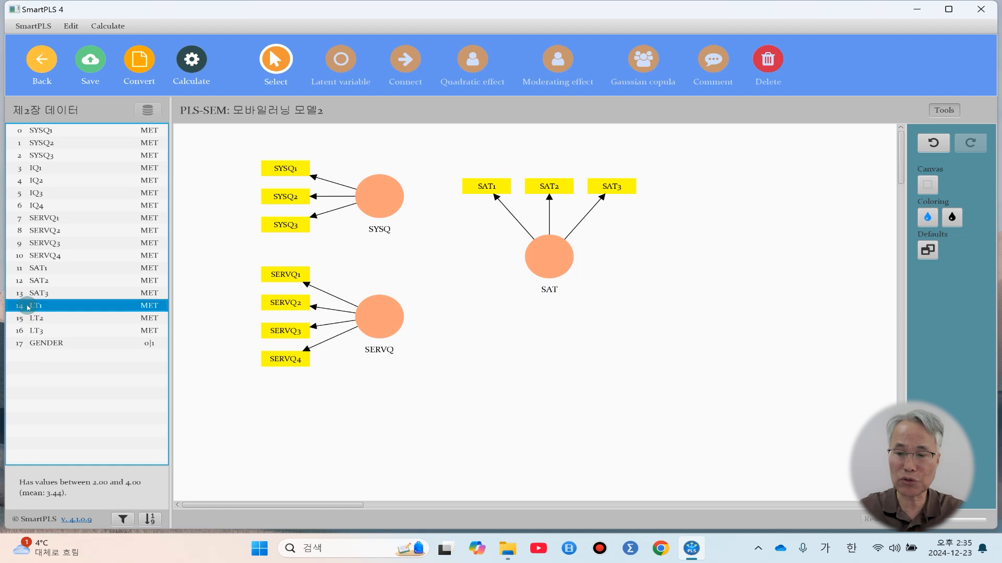
left_click_drag(29, 308, 87, 331)
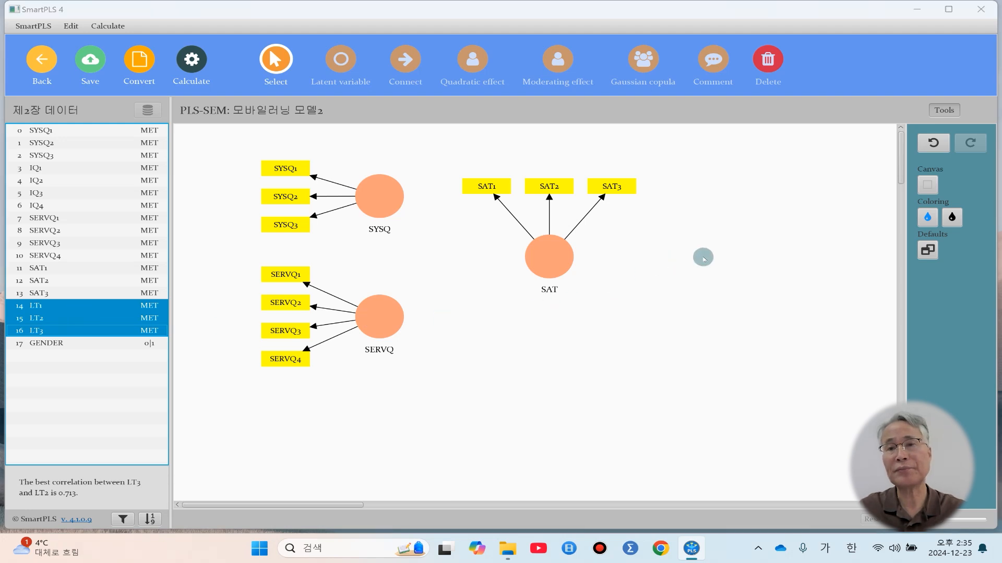
left_click_drag(703, 257, 703, 257)
key("Return")
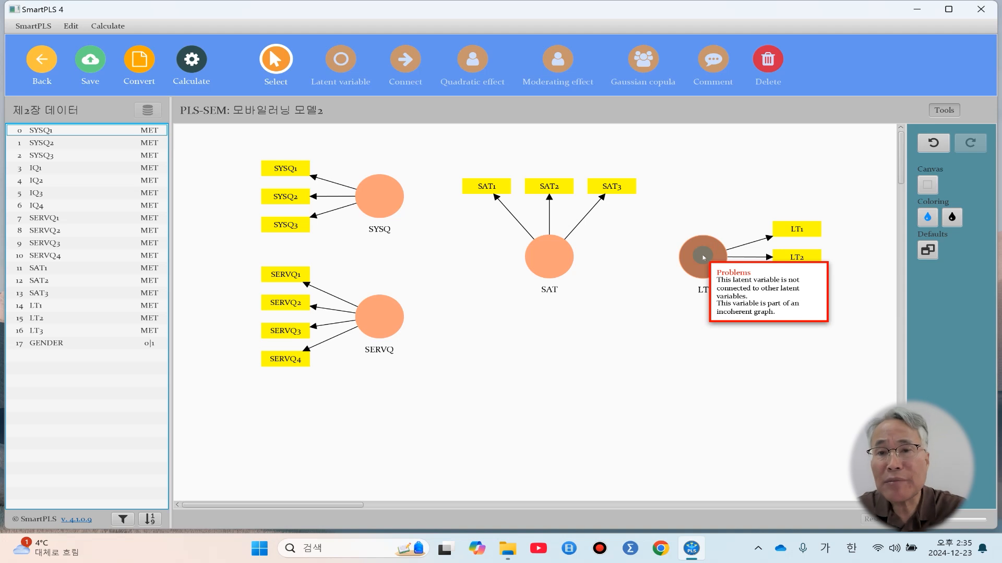
left_click_drag(703, 257, 702, 256)
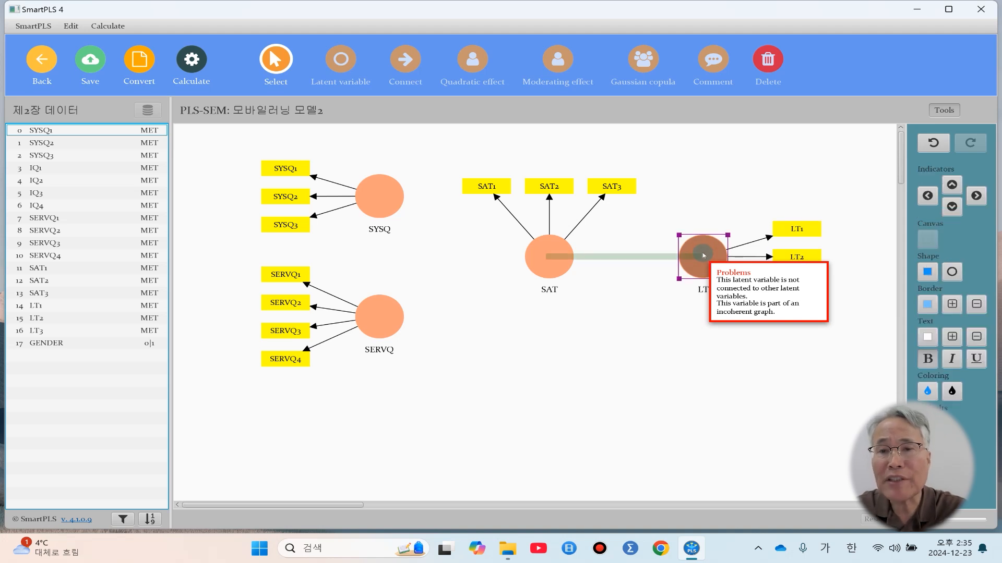
left_click(698, 362)
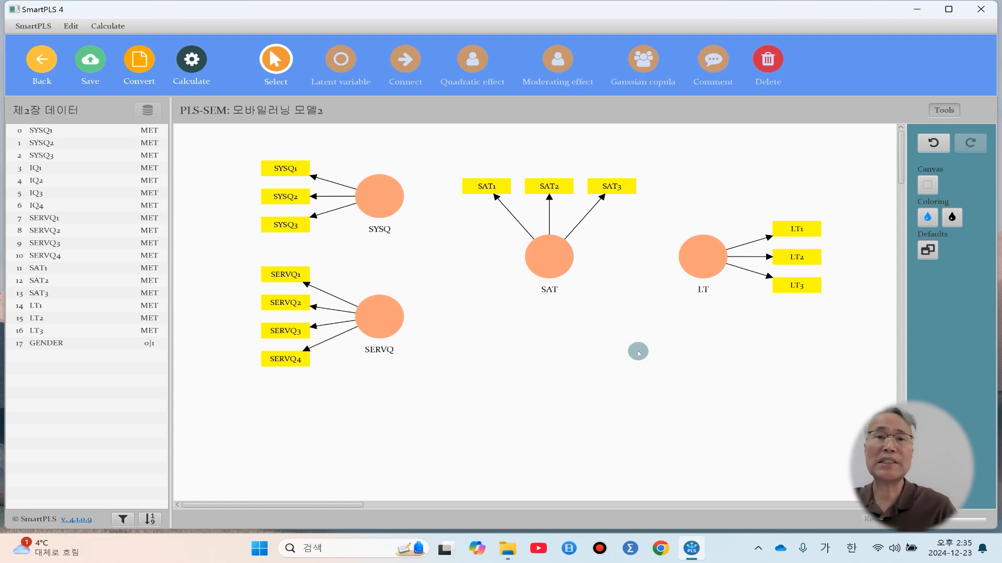
- Connect SYSQ to SAT, SERVQ to SAT, and SAT to LT with structural paths
left_click(409, 64)
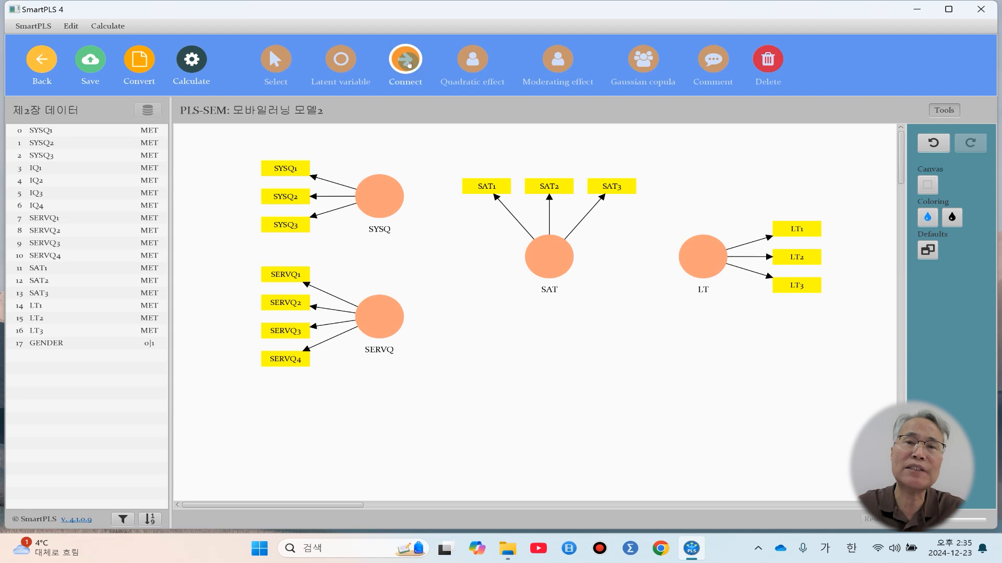
left_click(388, 193)
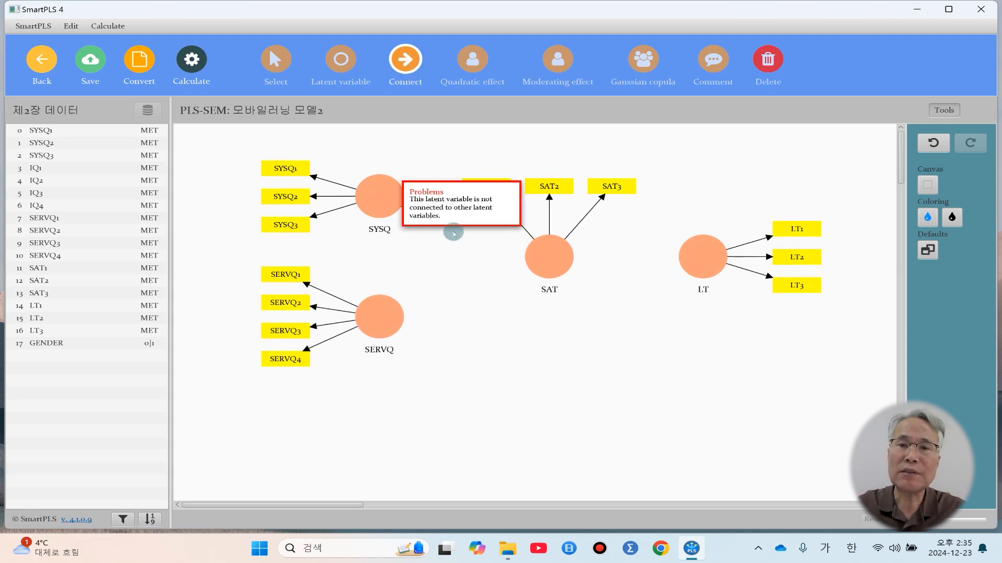
left_click(543, 264)
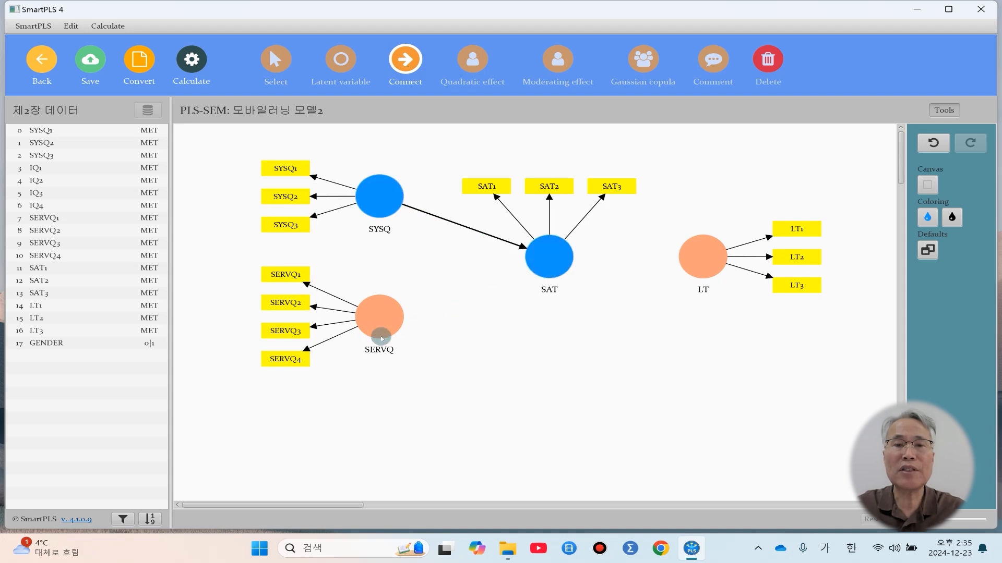
left_click(374, 319)
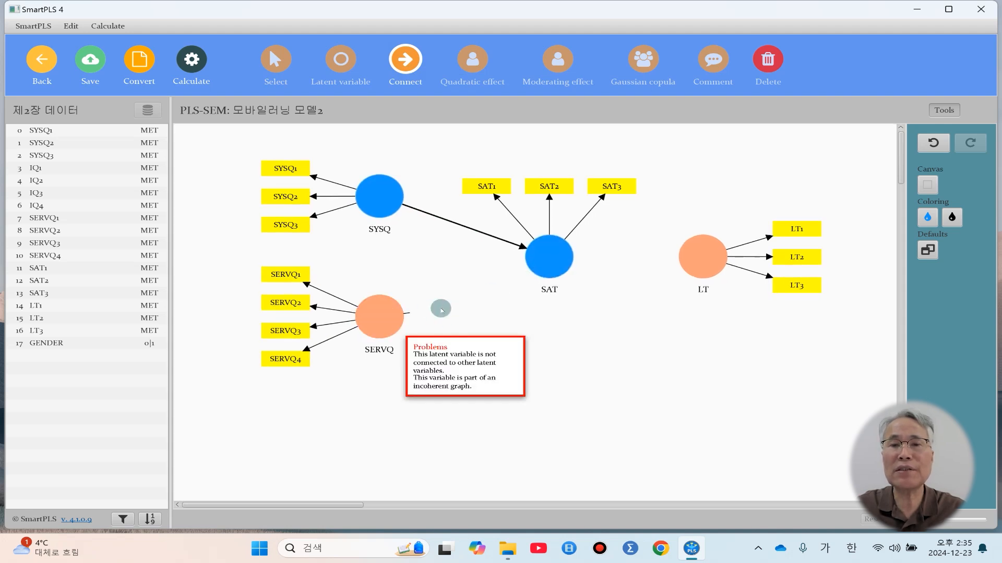
left_click(544, 266)
left_click(551, 257)
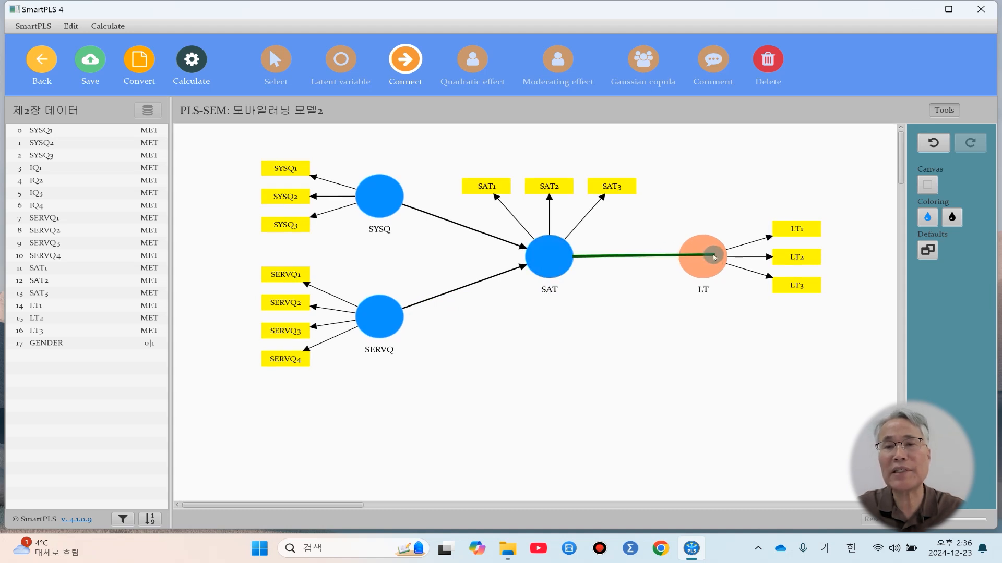
left_click(715, 258)
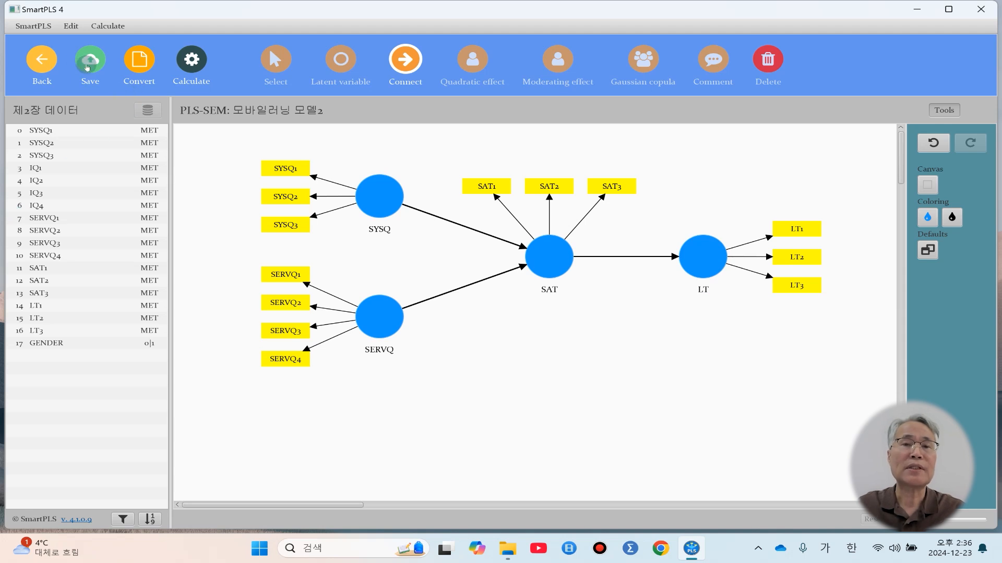
- Save 모바일러닝 모델2 and open 모바일러닝 모델1 from the workspace
left_click(87, 67)
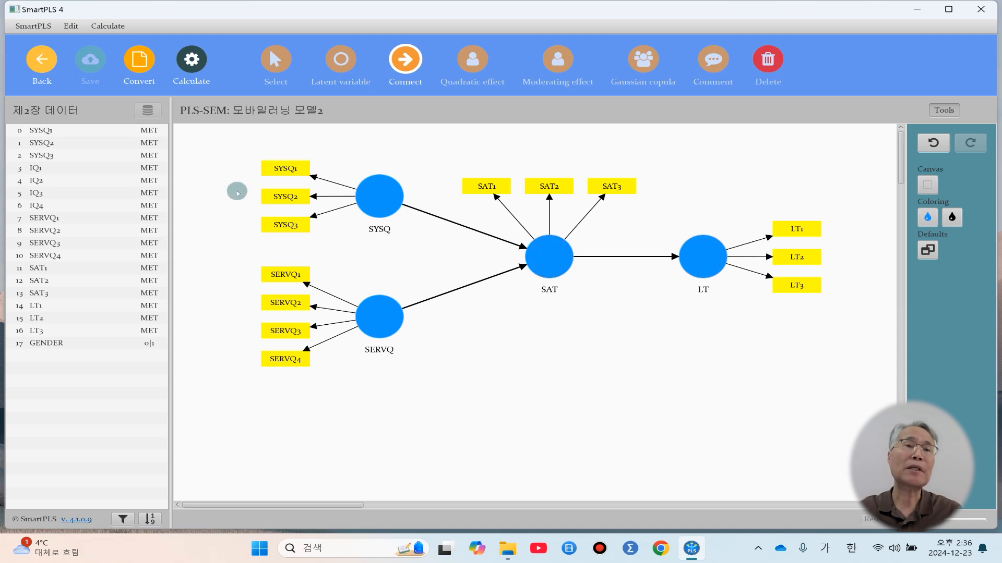
left_click(39, 57)
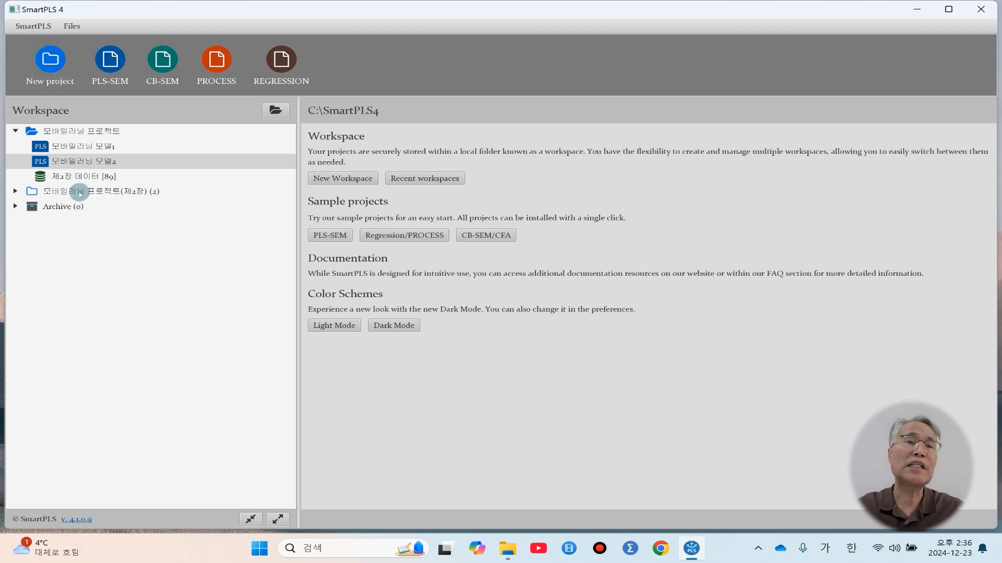
left_click(98, 147)
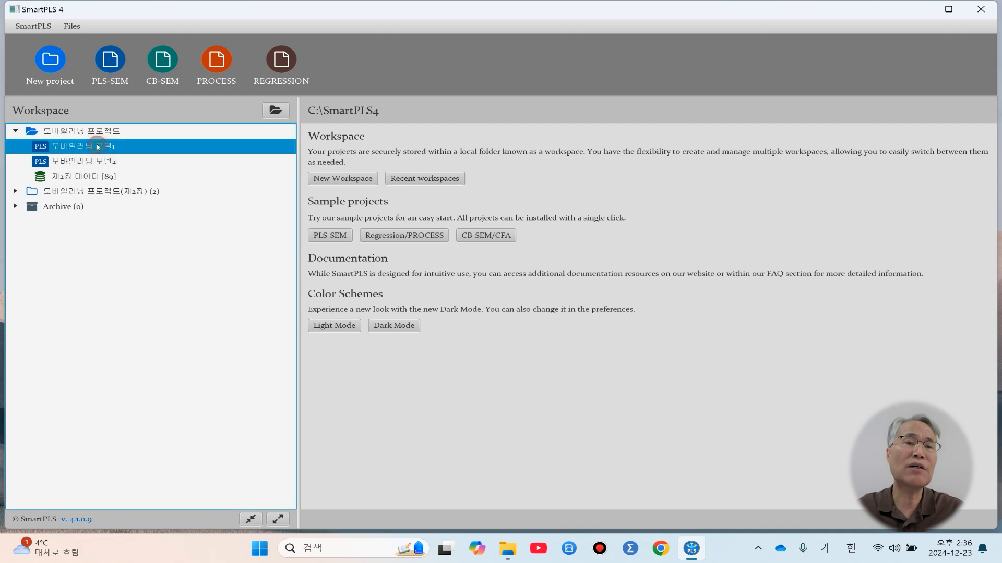
double_click(98, 147)
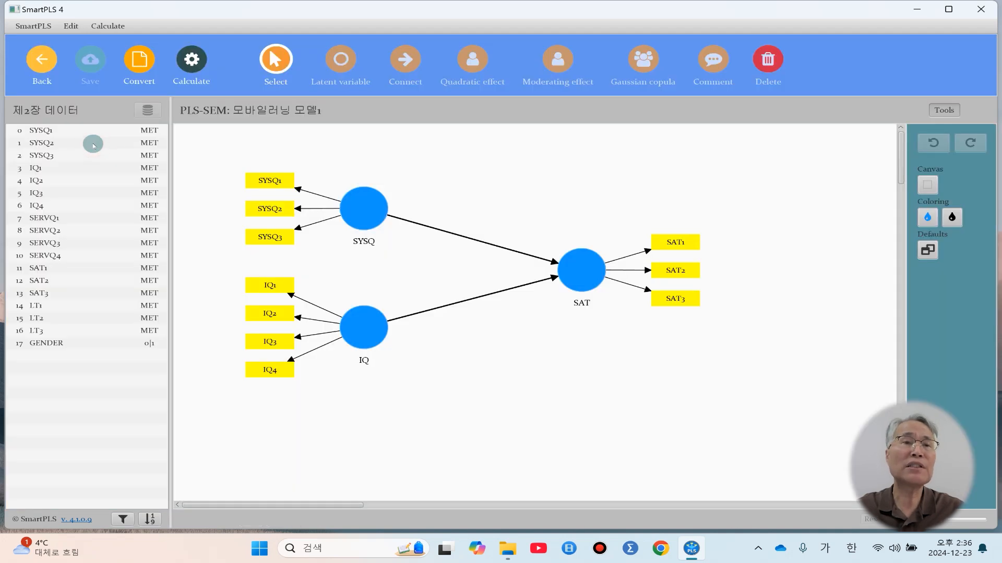
- Return to the workspace, copy 모바일러닝 모델1 and paste it into the same project as 모바일러닝 모델3
left_click(42, 59)
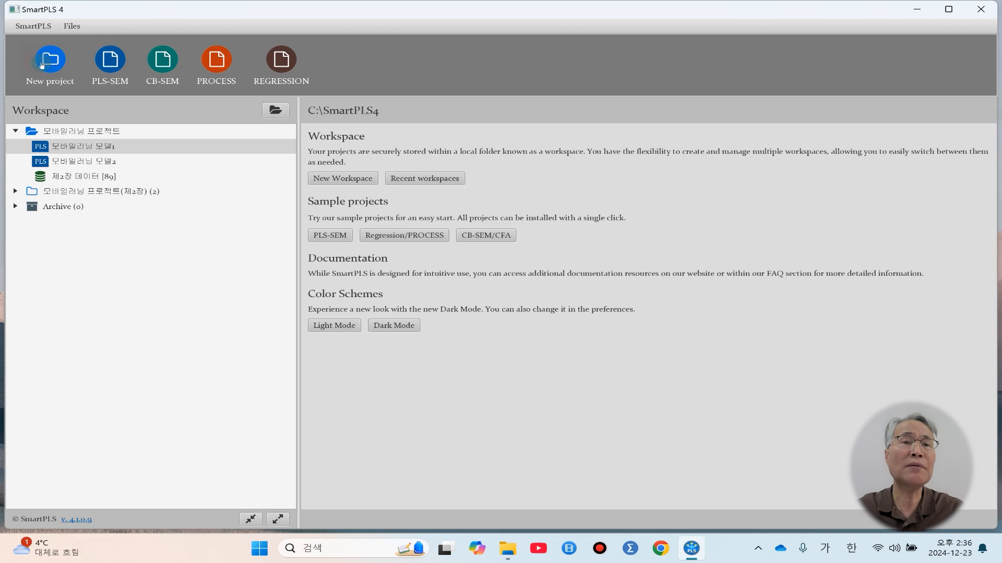
right_click(100, 148)
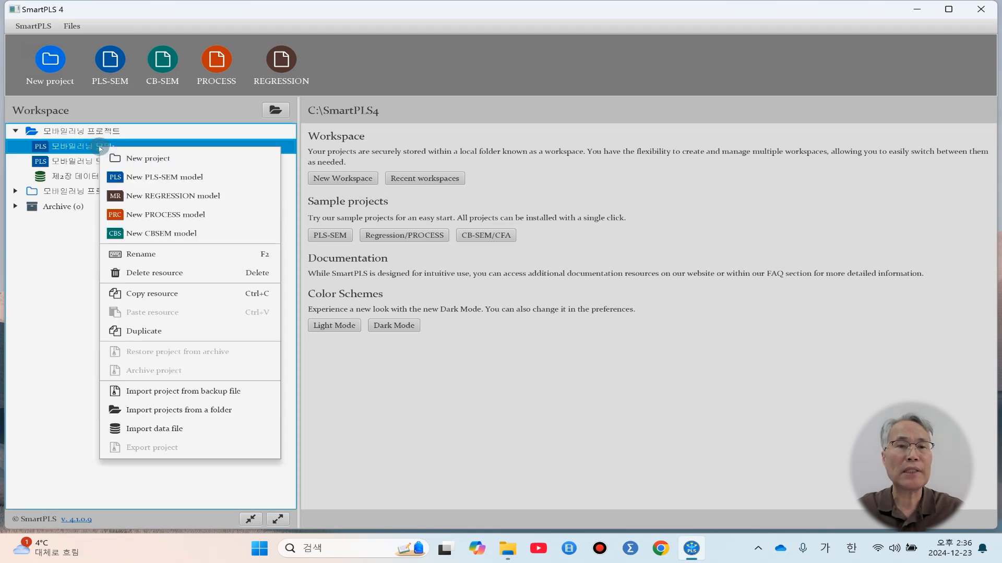
left_click(155, 295)
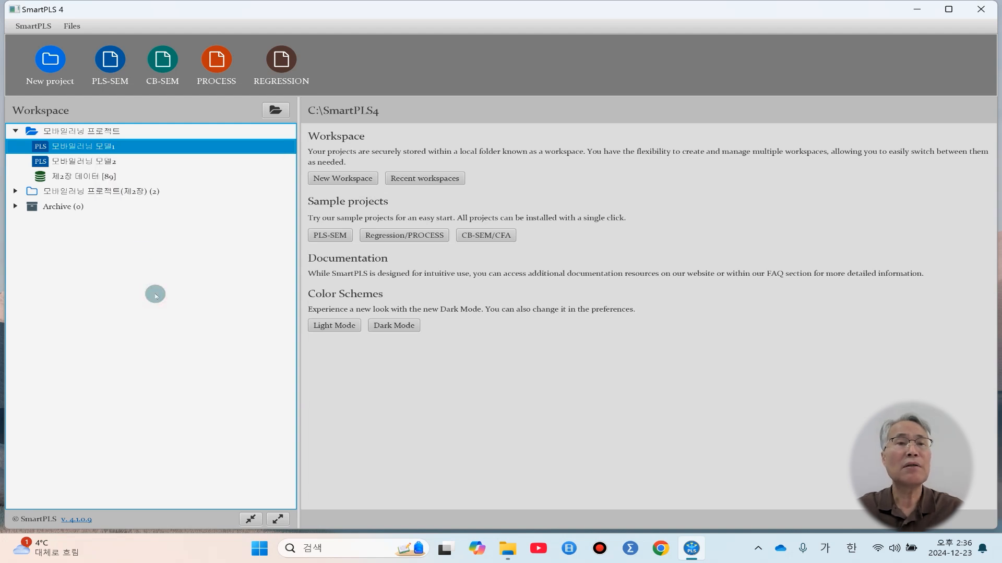
left_click(105, 146)
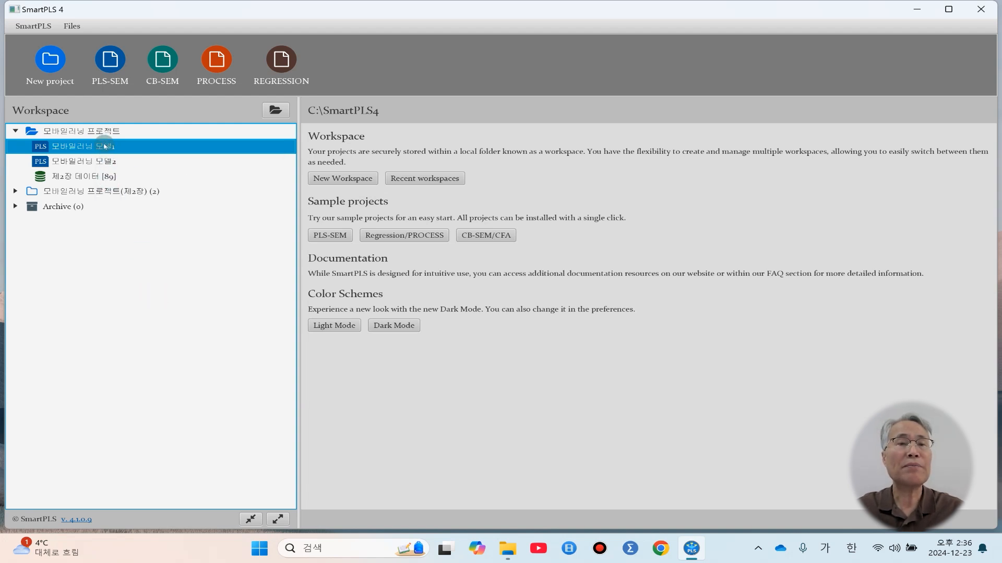
right_click(245, 262)
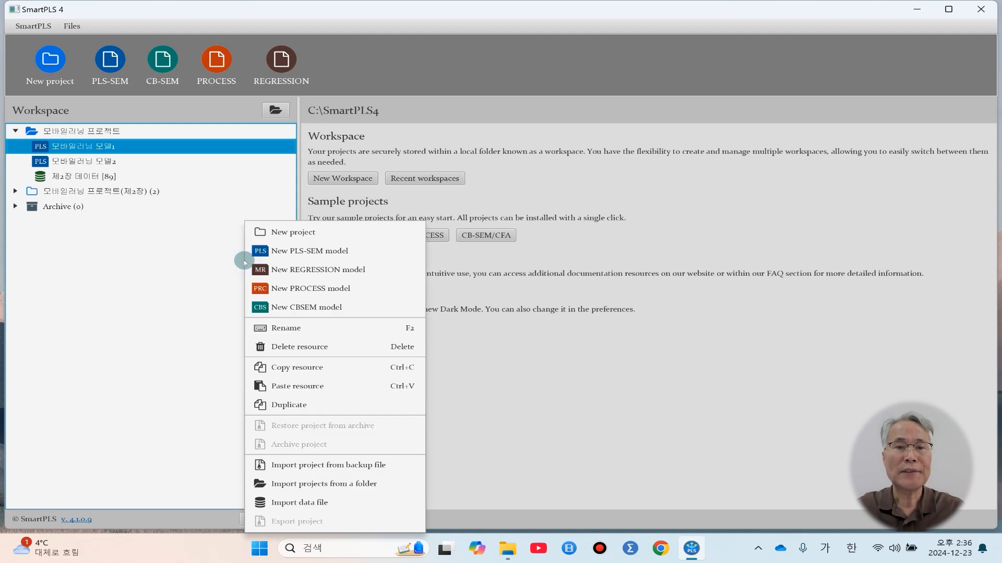
left_click(292, 386)
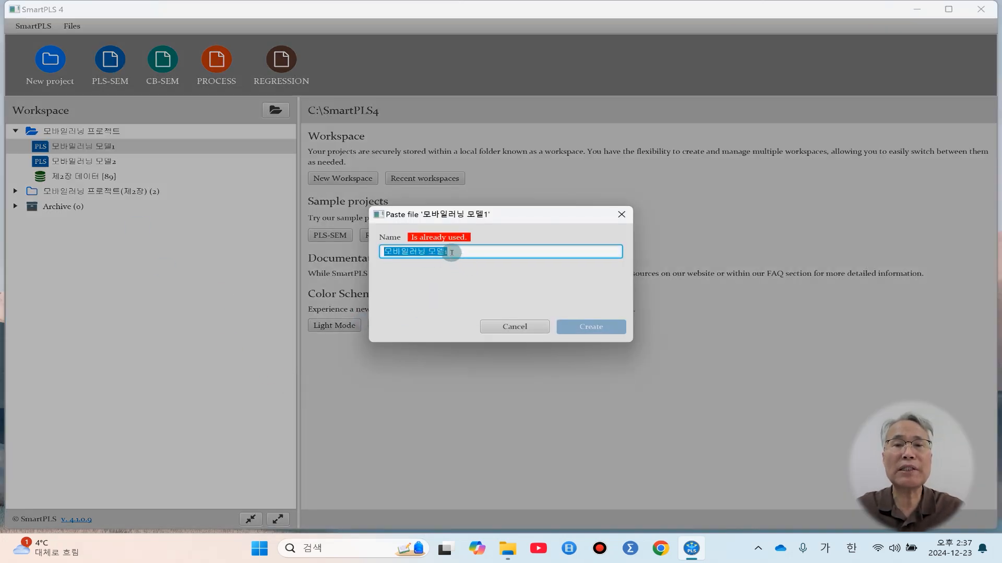
left_click(452, 252)
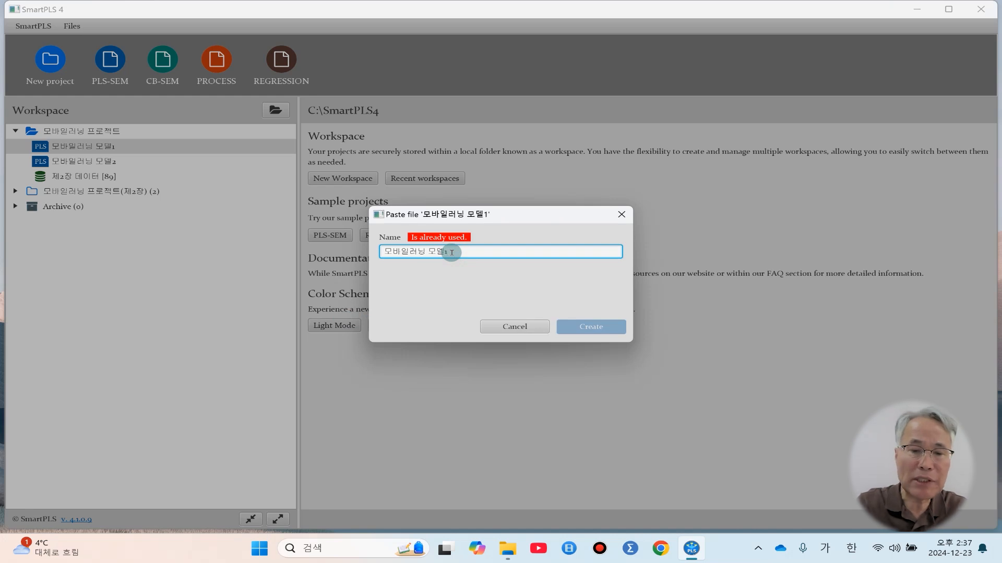
key("BackSpace")
type("3")
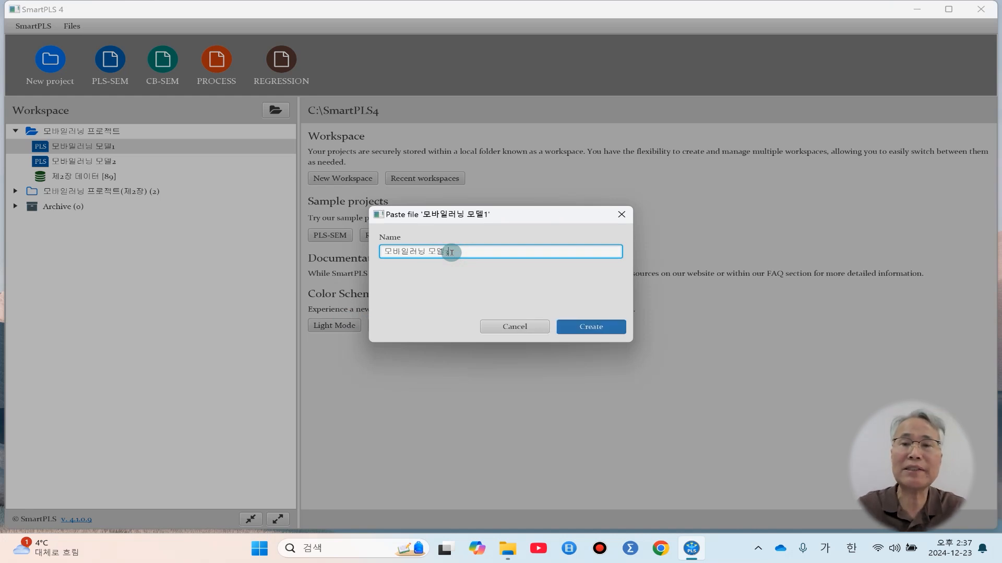
left_click(595, 328)
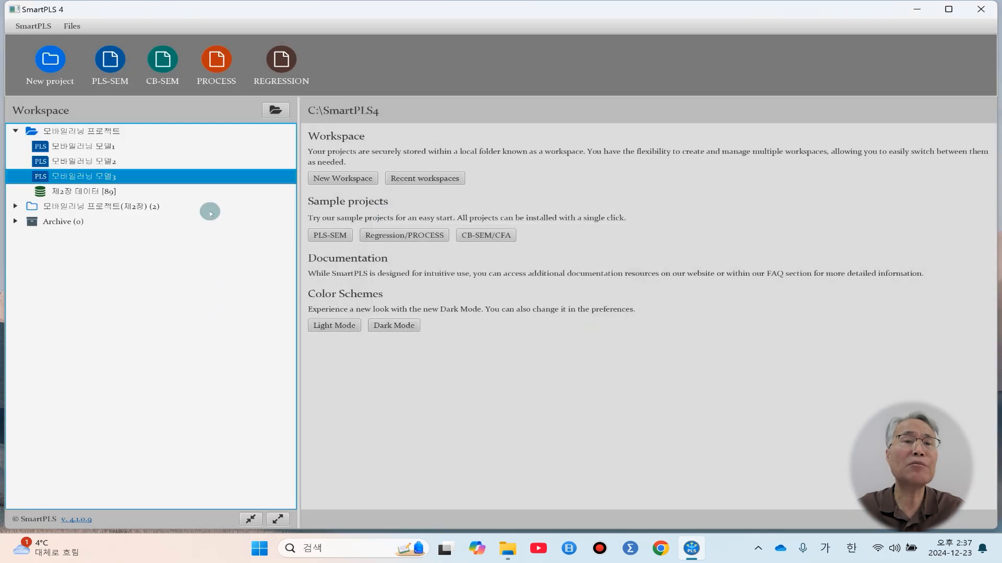
- Open 모바일러닝 모델3 and delete the latent variable SYSQ together with its indicators and path
double_click(97, 178)
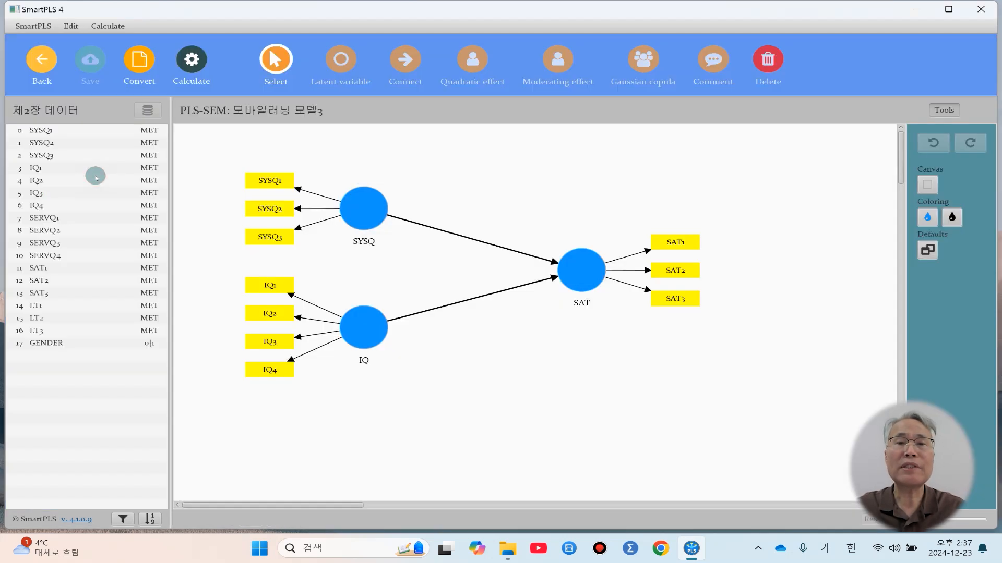
left_click(44, 59)
left_click(86, 177)
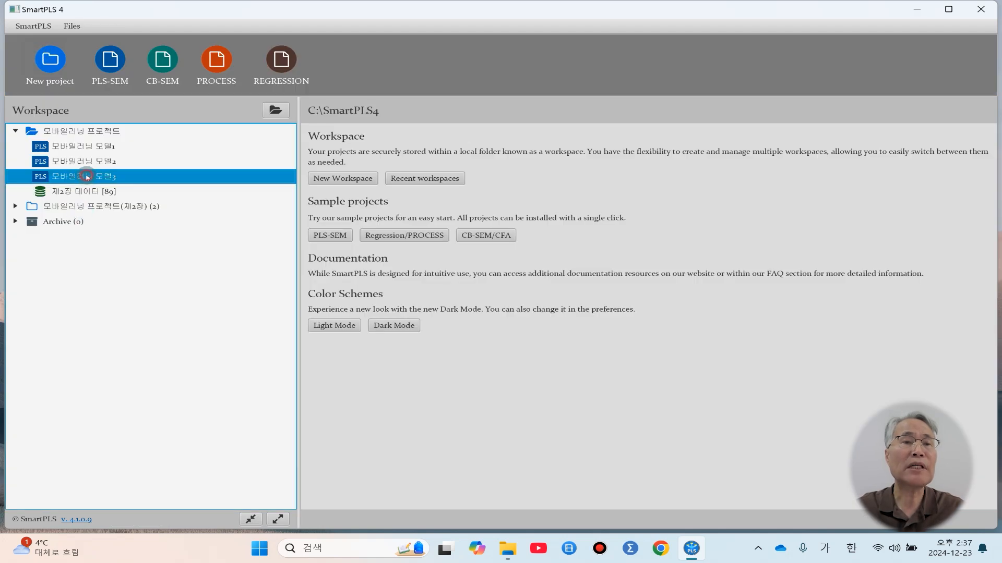
double_click(87, 176)
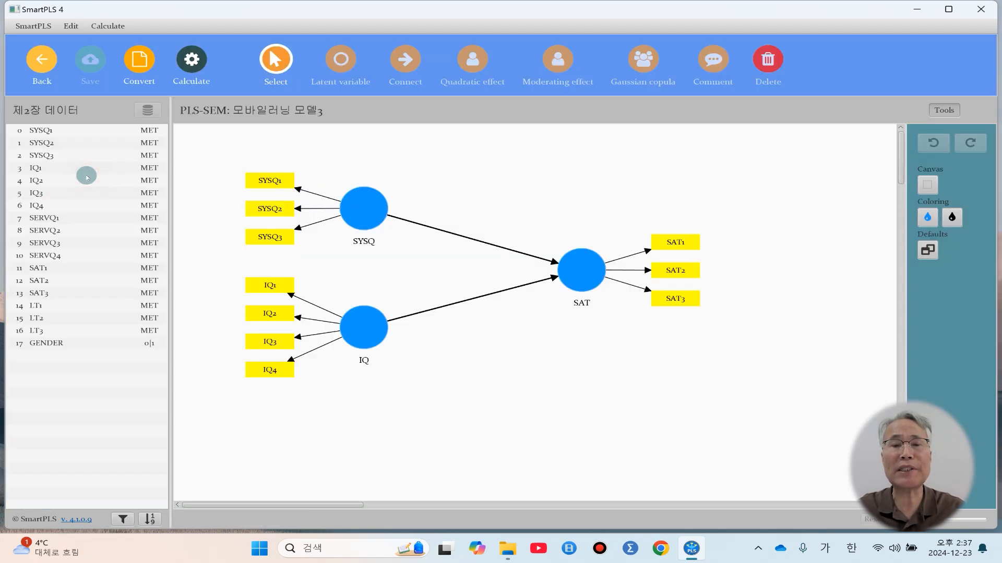
left_click(364, 338)
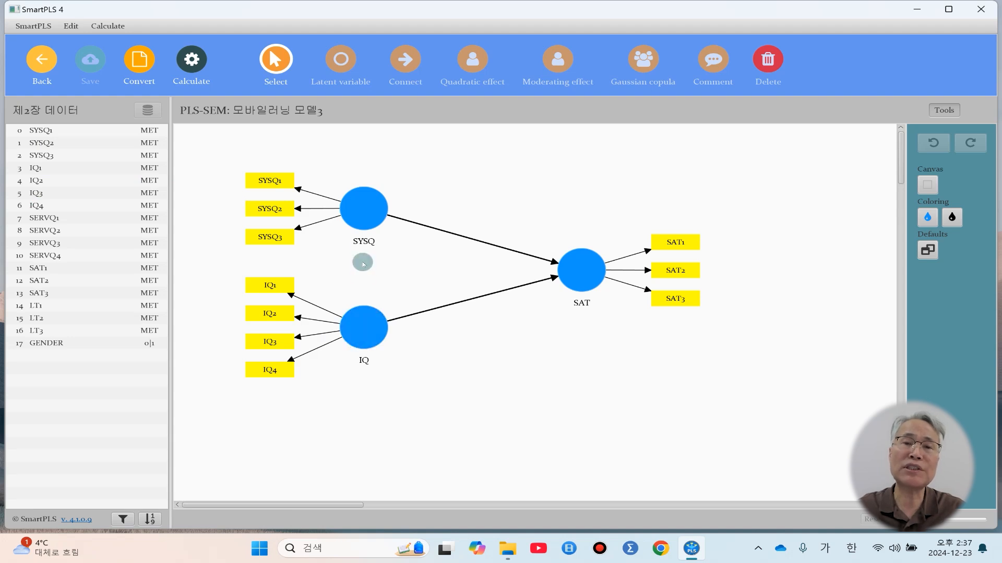
left_click(362, 217)
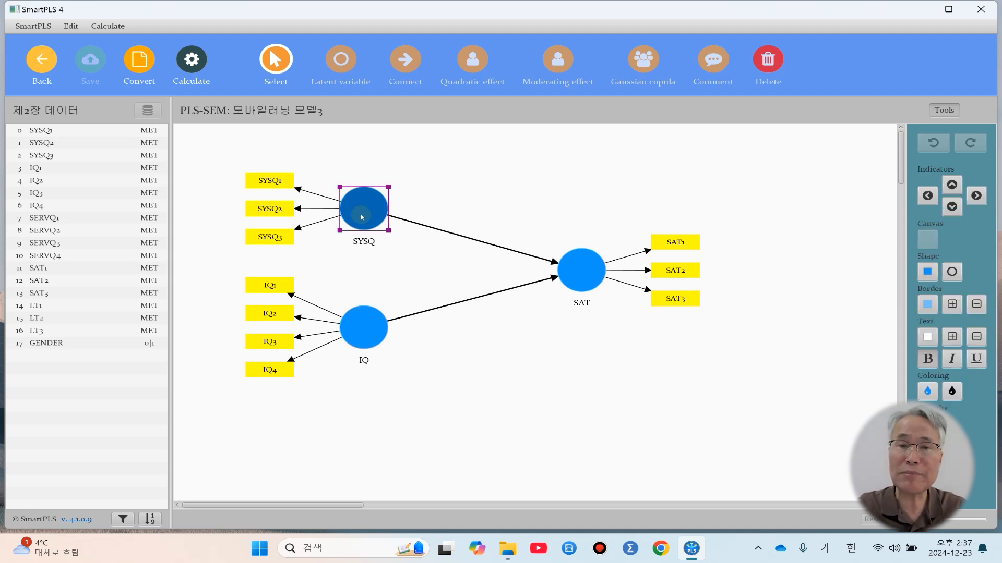
key("Delete")
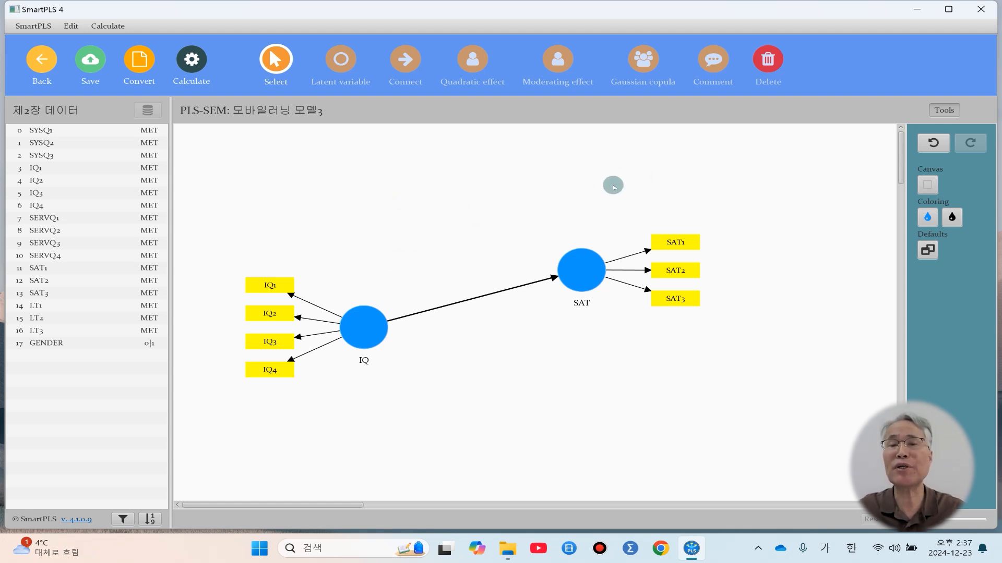
- Move the latent variable IQ with its indicators up to the same height as SAT and save the model
left_click(364, 327)
left_click_drag(364, 327, 355, 271)
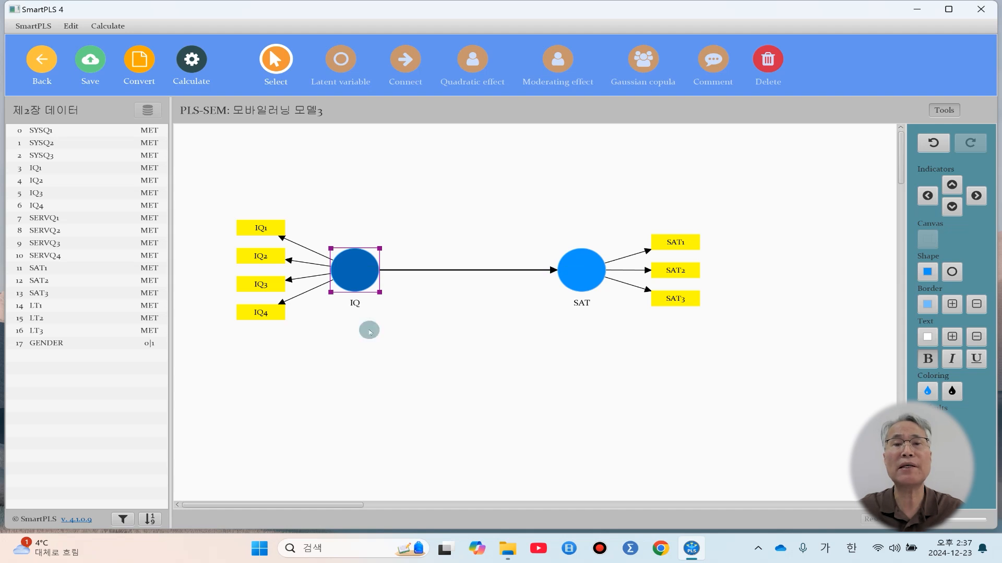
left_click(379, 359)
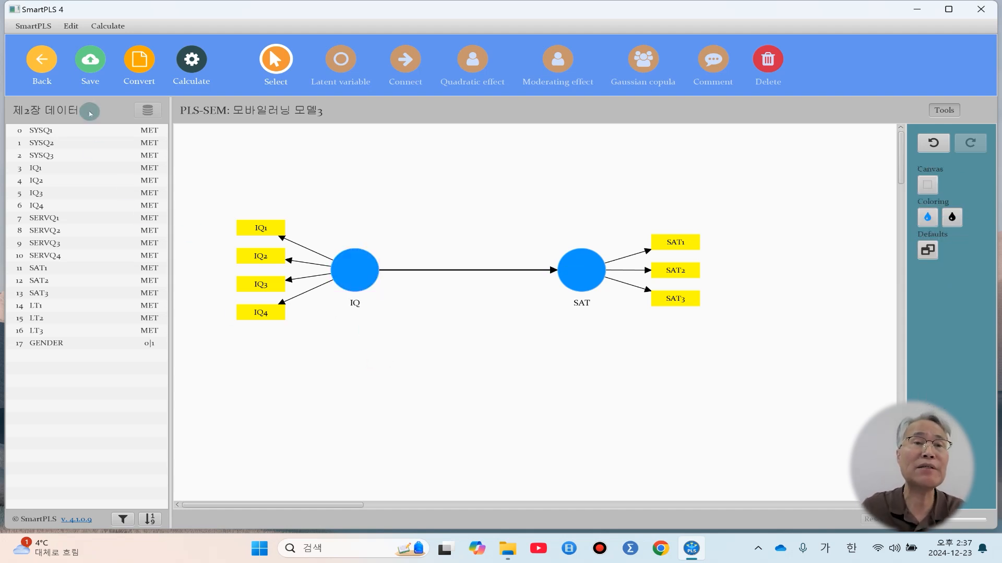
left_click(91, 70)
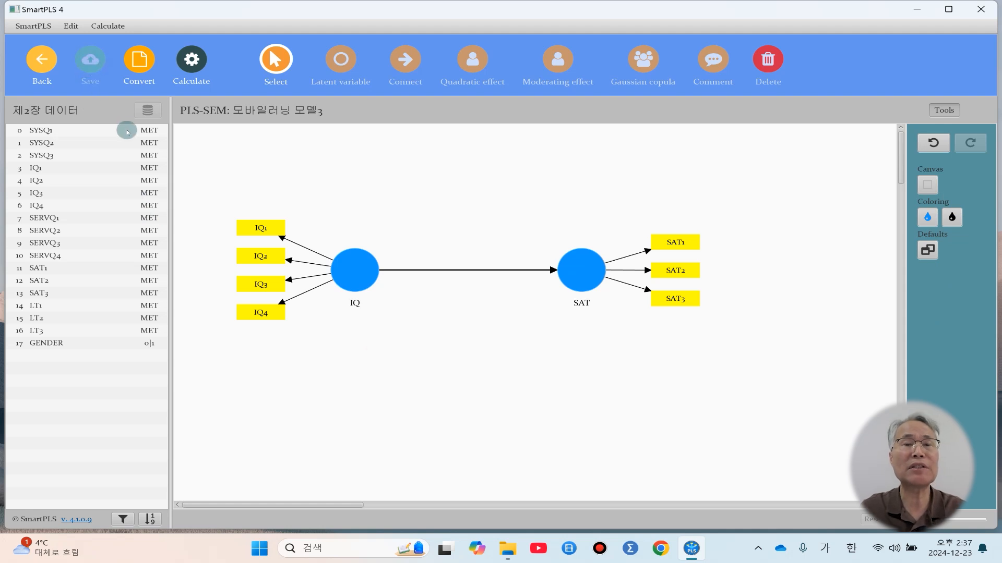
- Review the saved diagrams of 모바일러닝 모델1, 모바일러닝 모델3 and 모바일러닝 모델2 one after another, returning to the workspace each time
left_click(38, 63)
left_click(95, 147)
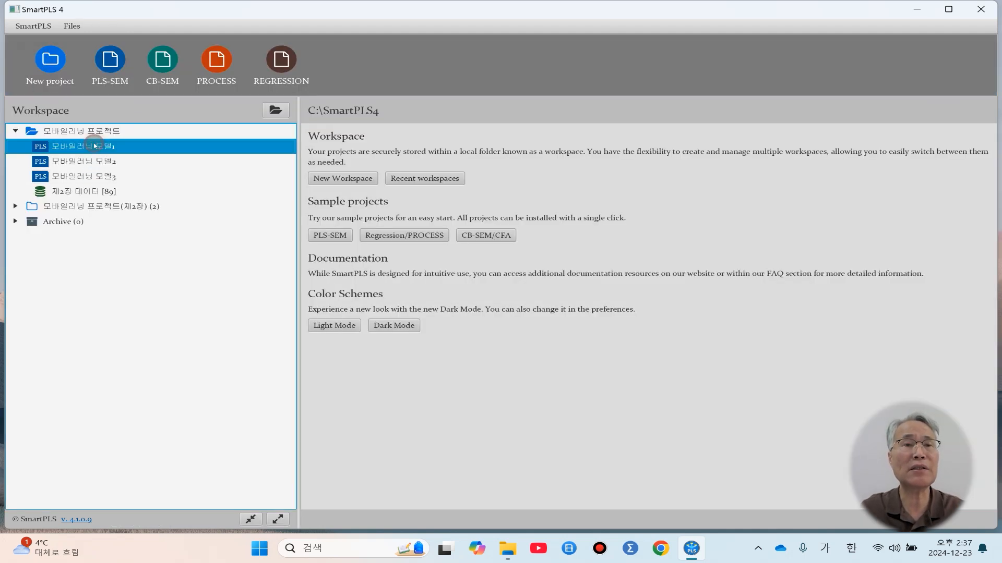
double_click(94, 146)
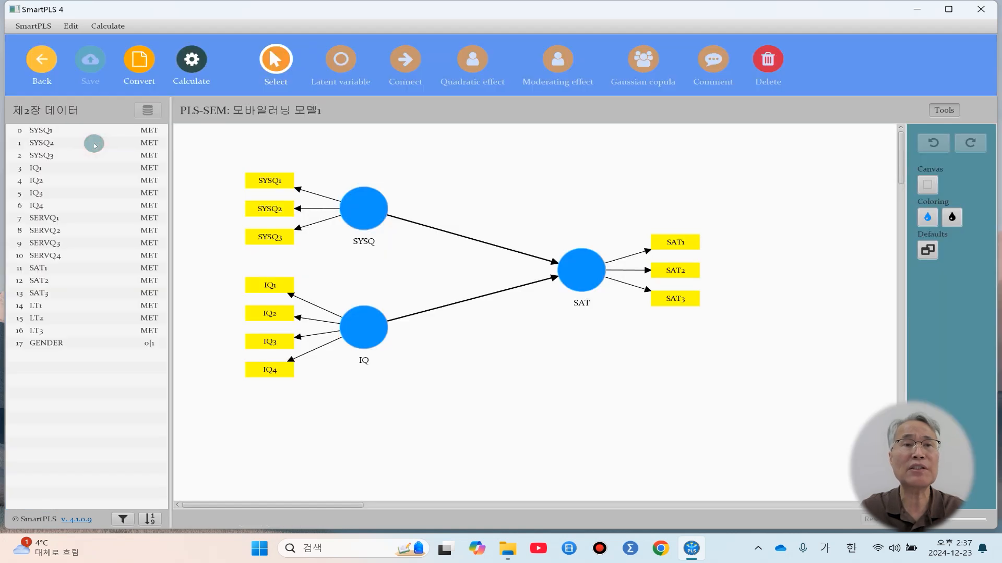
left_click(40, 61)
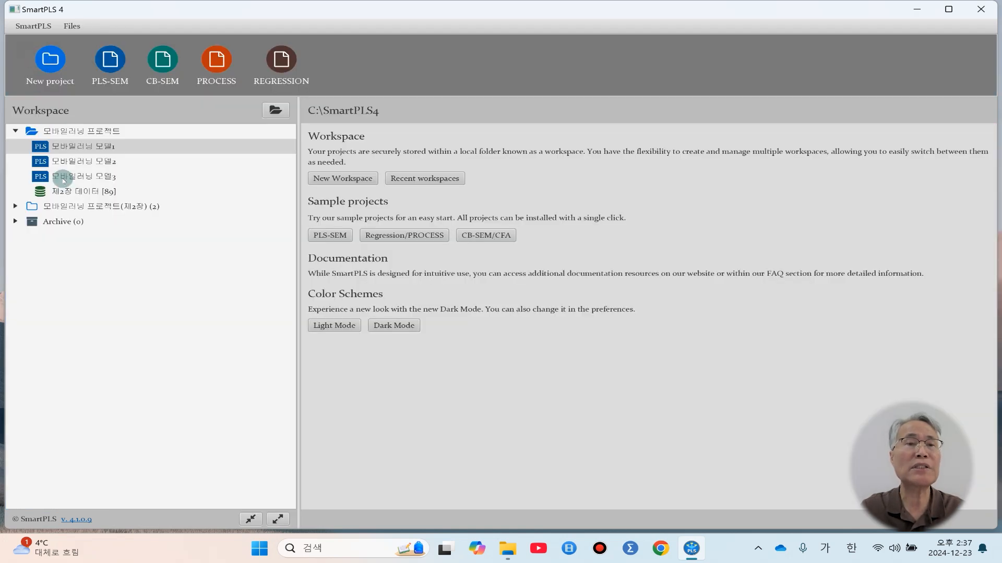
double_click(86, 176)
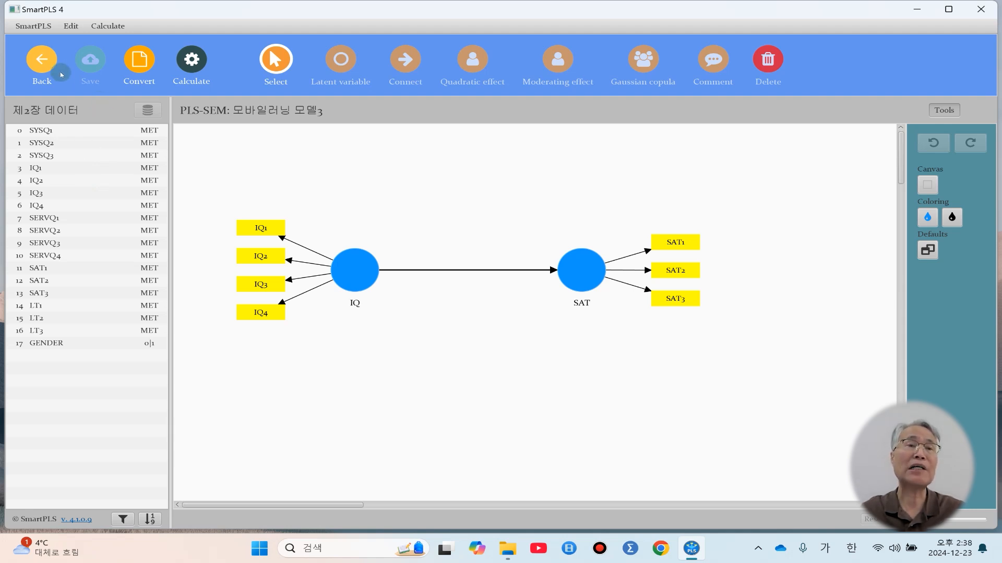
left_click(45, 66)
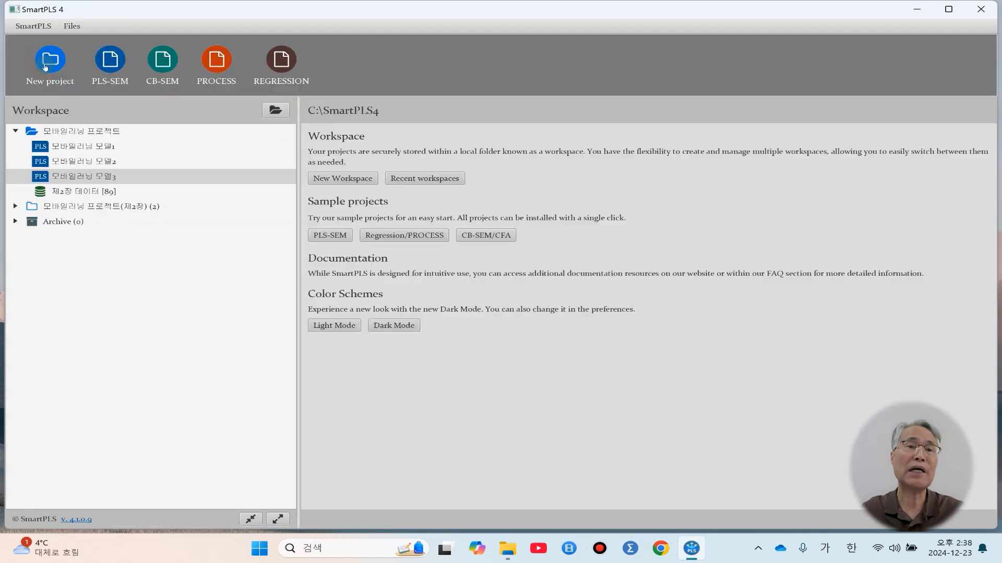
double_click(92, 162)
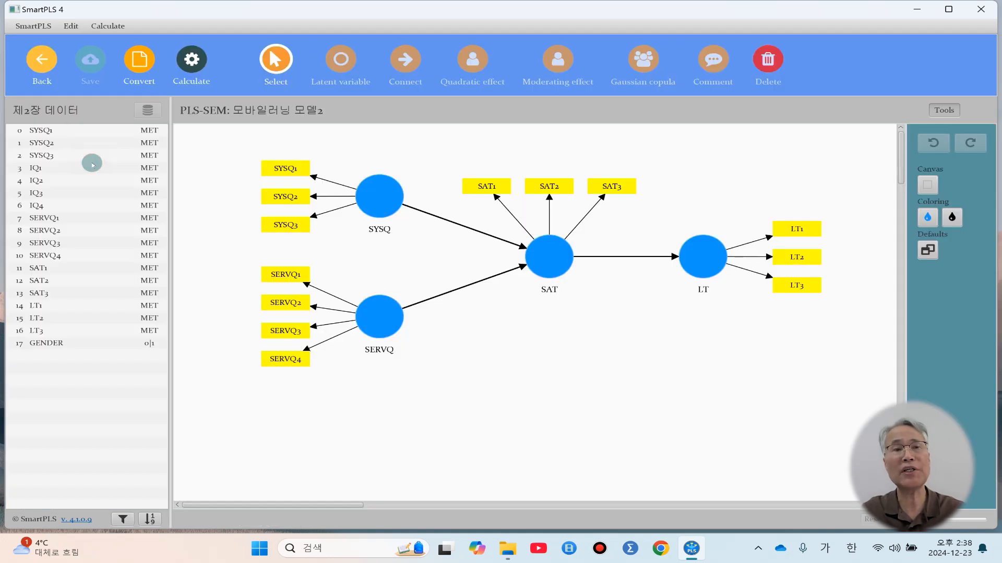
left_click(42, 59)
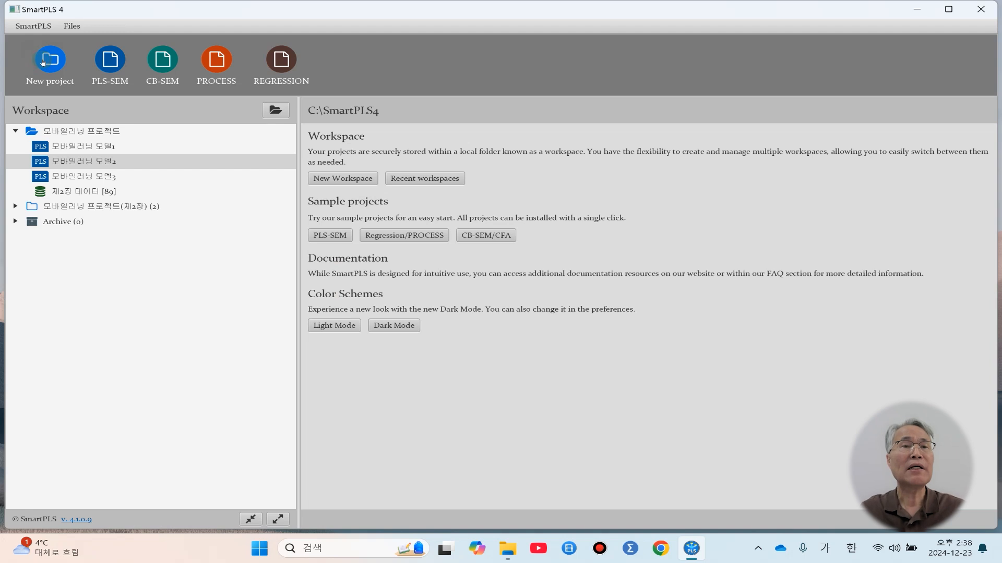
- Duplicate 모바일러닝 모델2 under the name 모바일러닝 모델4
right_click(96, 162)
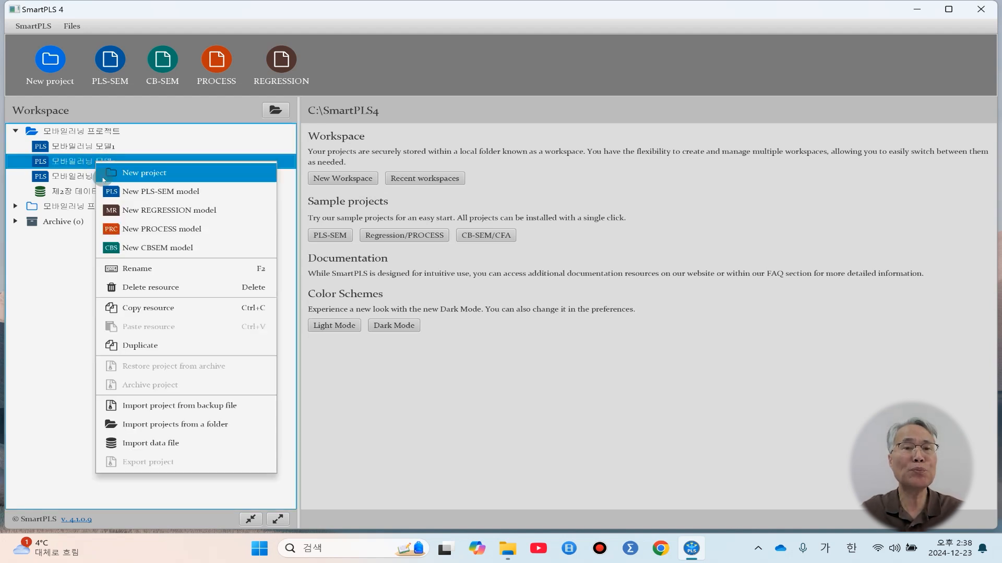
left_click(145, 346)
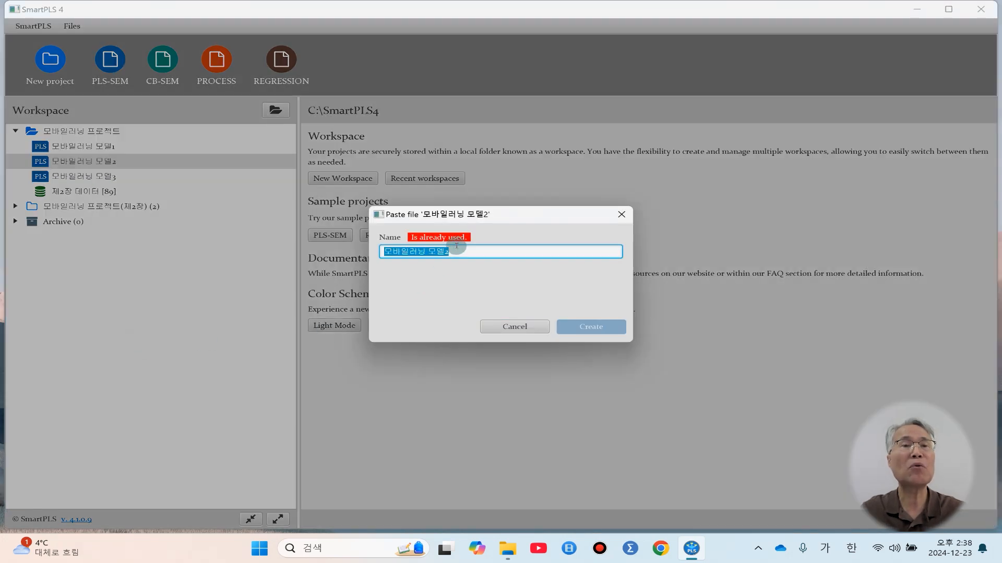
left_click(457, 252)
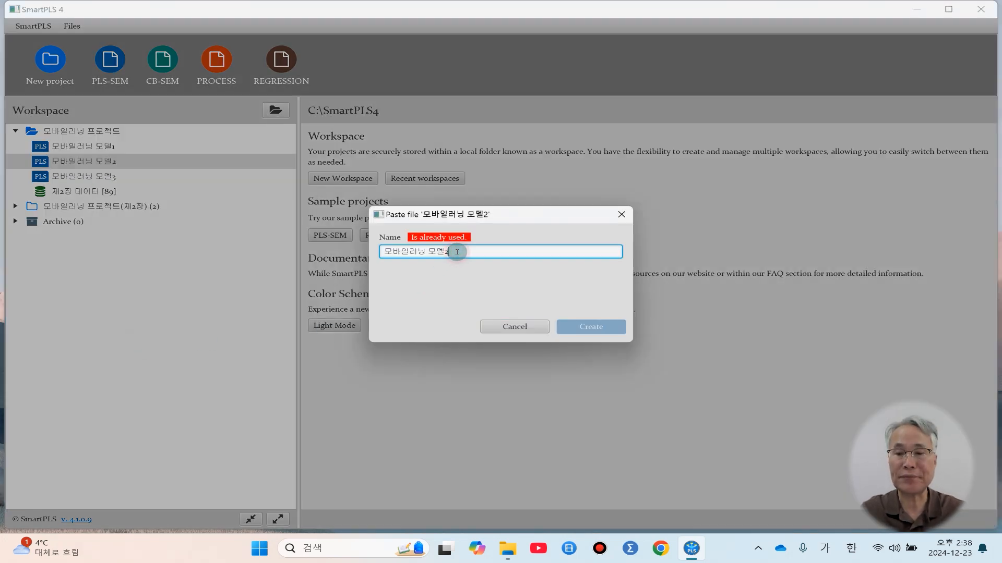
key("BackSpace")
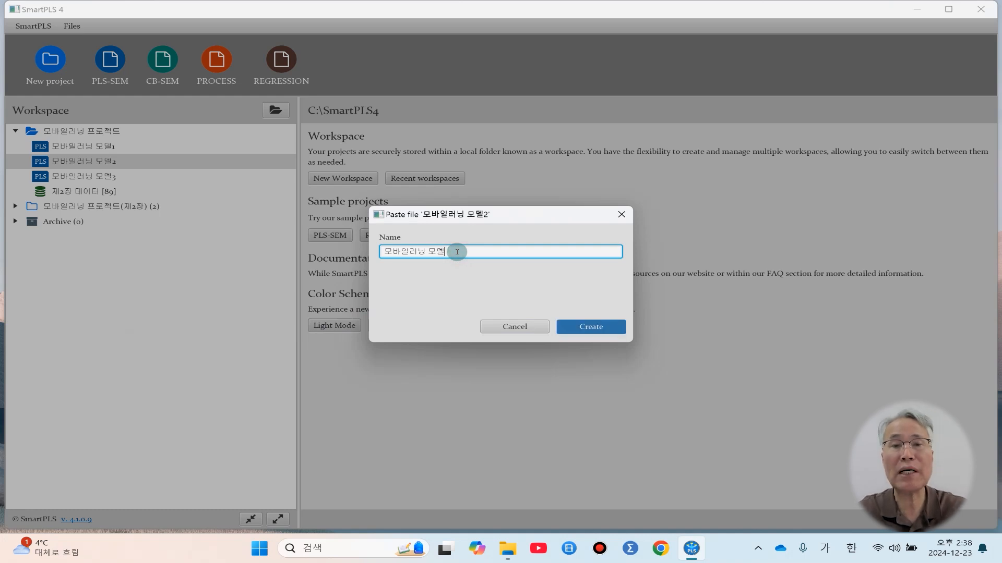
type("4")
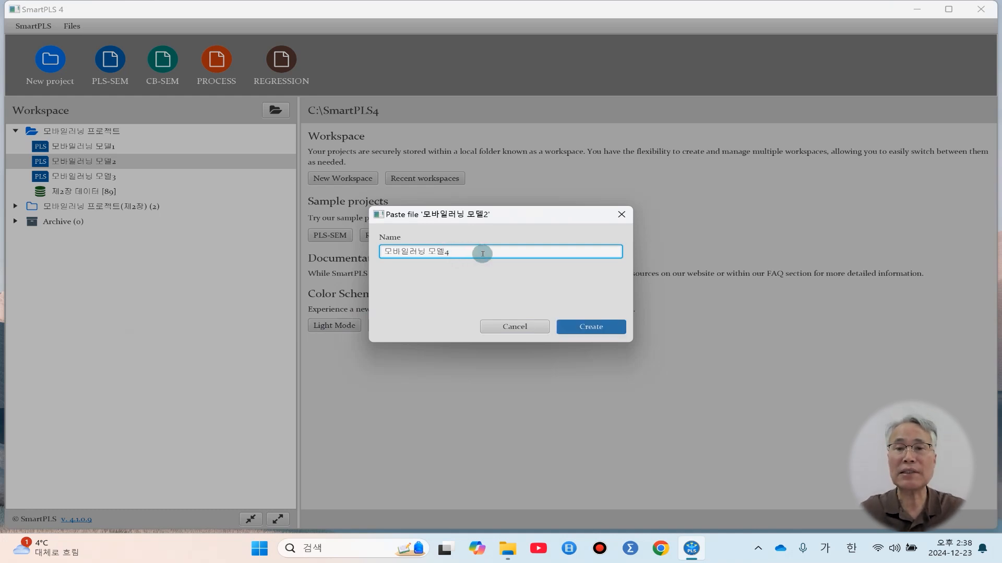
left_click(580, 326)
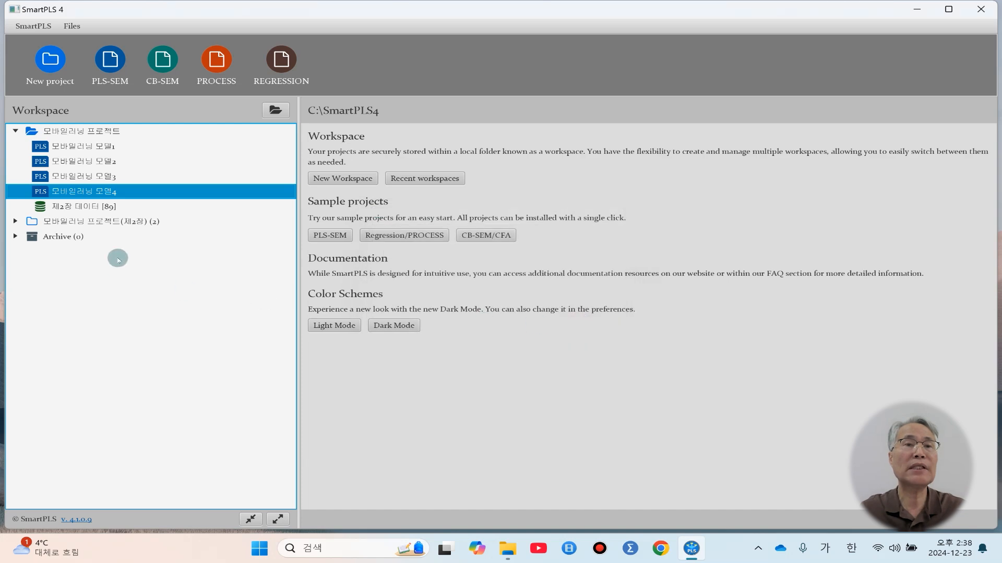
- Check the diagram of the source model 모바일러닝 모델2 and return to the workspace
left_click(93, 162)
double_click(93, 162)
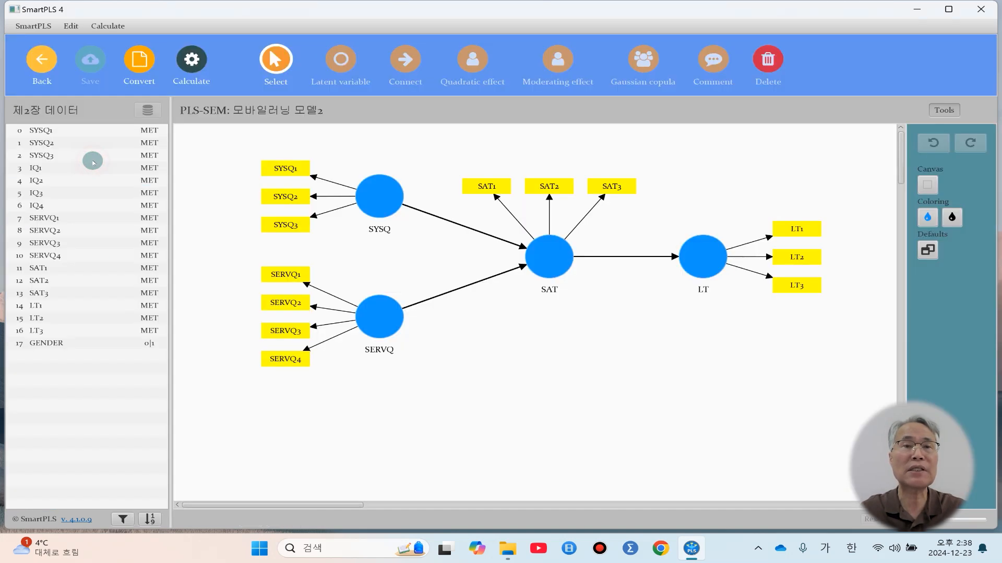
left_click(41, 59)
- Open 모바일러닝 모델4 and delete the latent variable SAT together with its indicators and paths
double_click(104, 192)
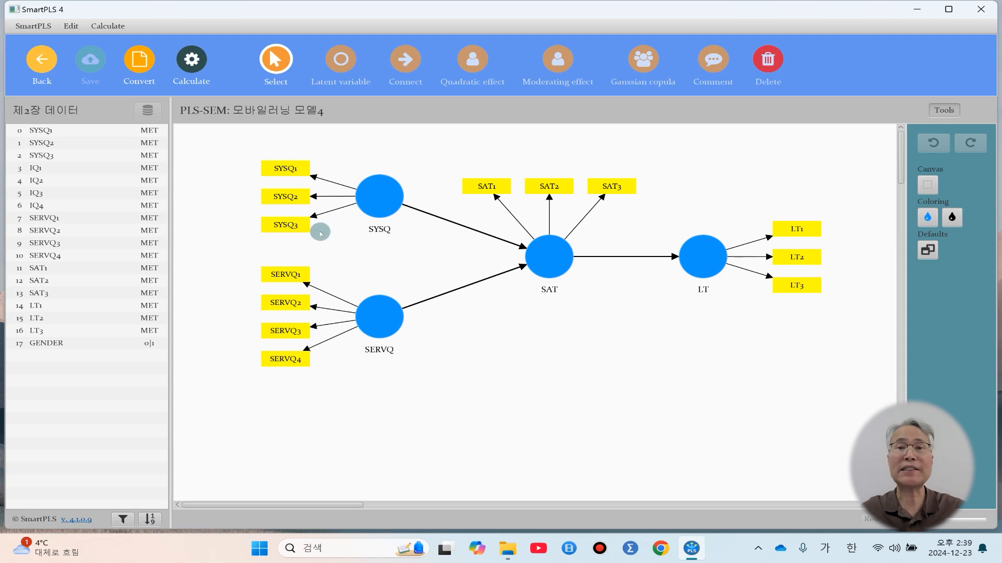
left_click(547, 261)
left_click(548, 261)
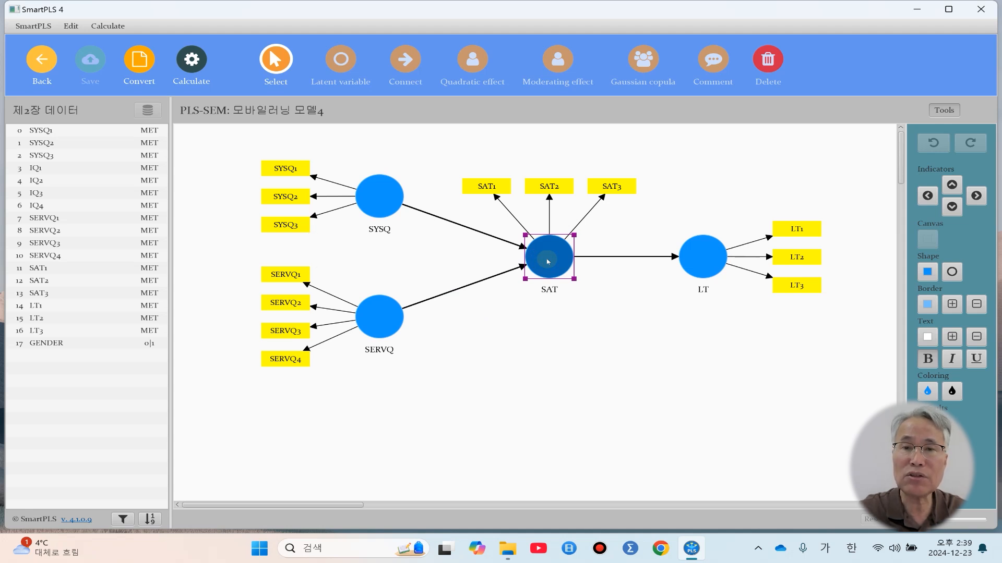
key("Delete")
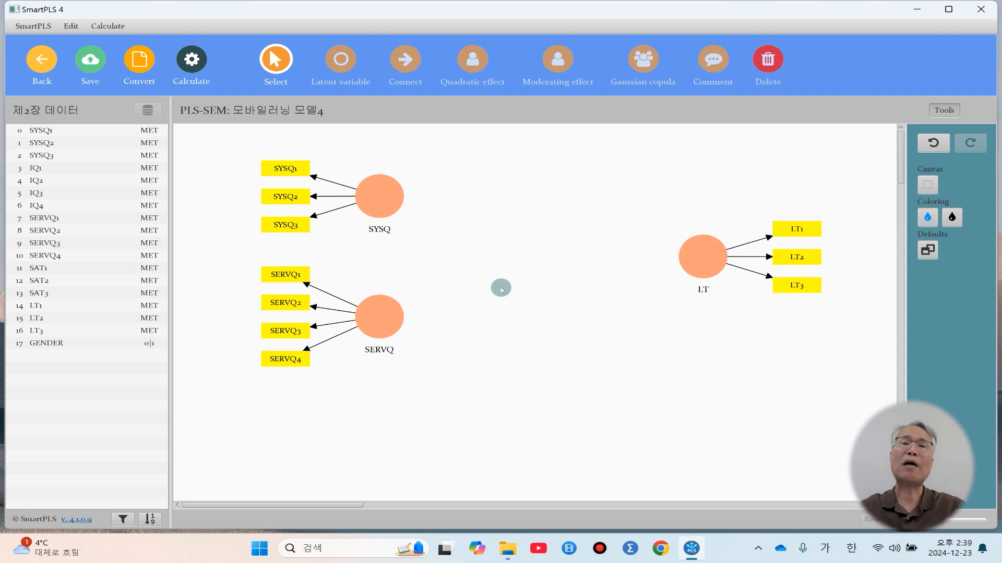
- Connect SYSQ and SERVQ each to LT with paths in 모바일러닝 모델4, save the model and return to the workspace
left_click(406, 64)
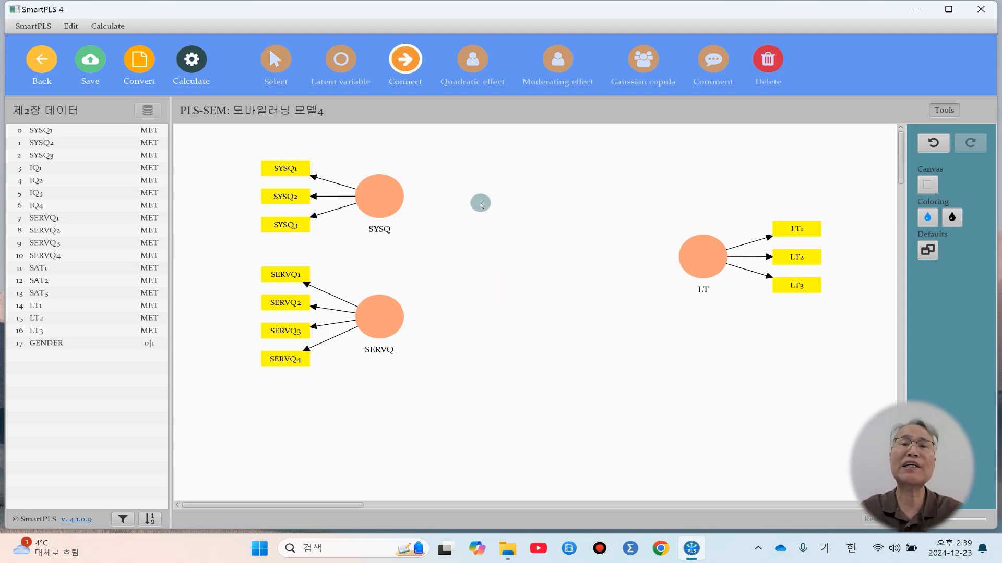
left_click(391, 201)
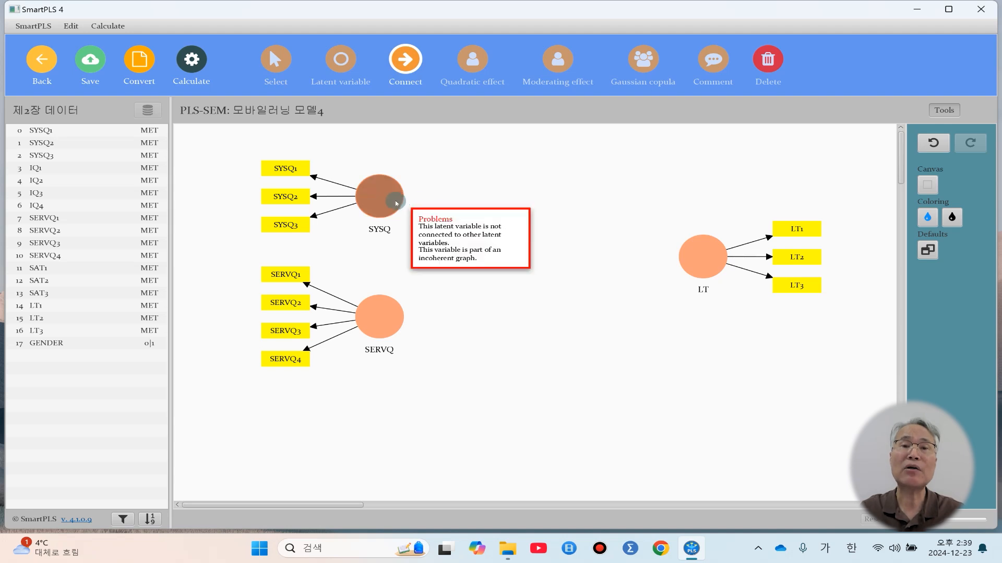
left_click_drag(390, 201, 703, 261)
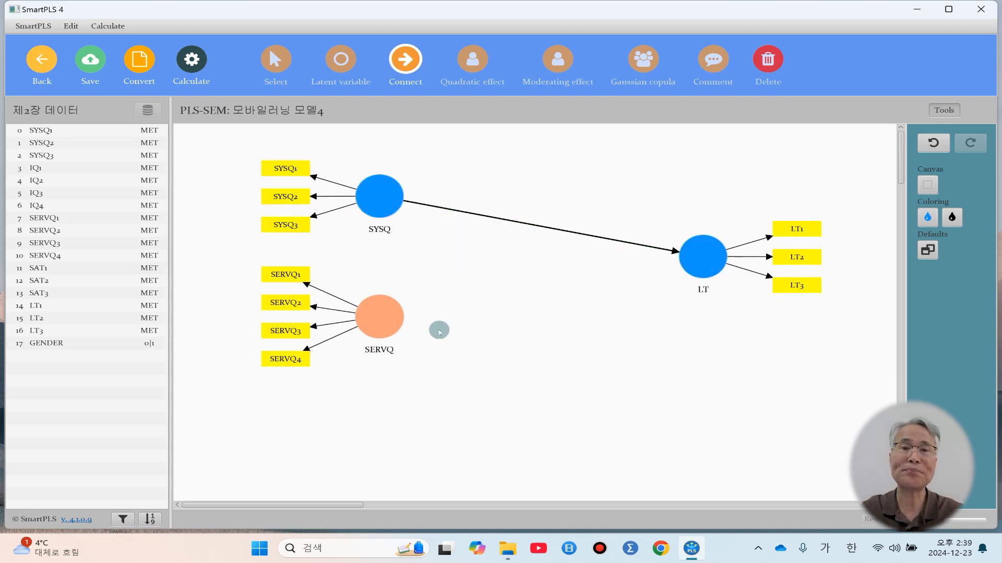
left_click(377, 317)
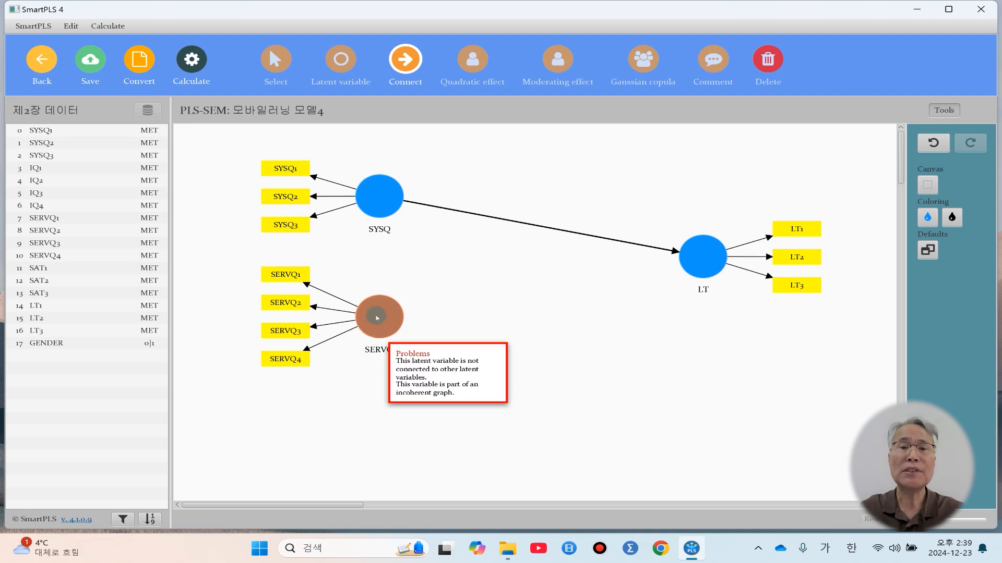
left_click_drag(376, 317, 699, 261)
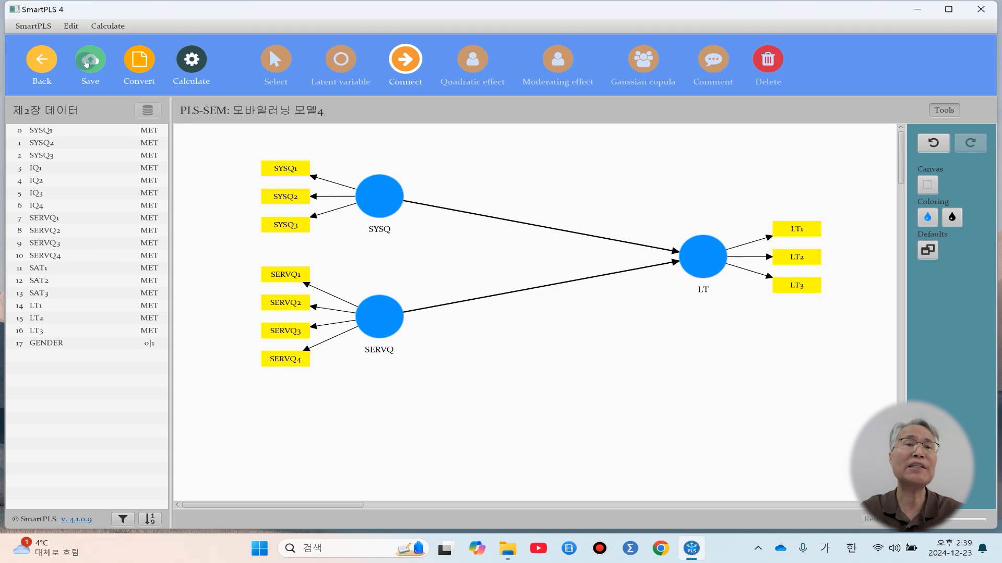
left_click(87, 63)
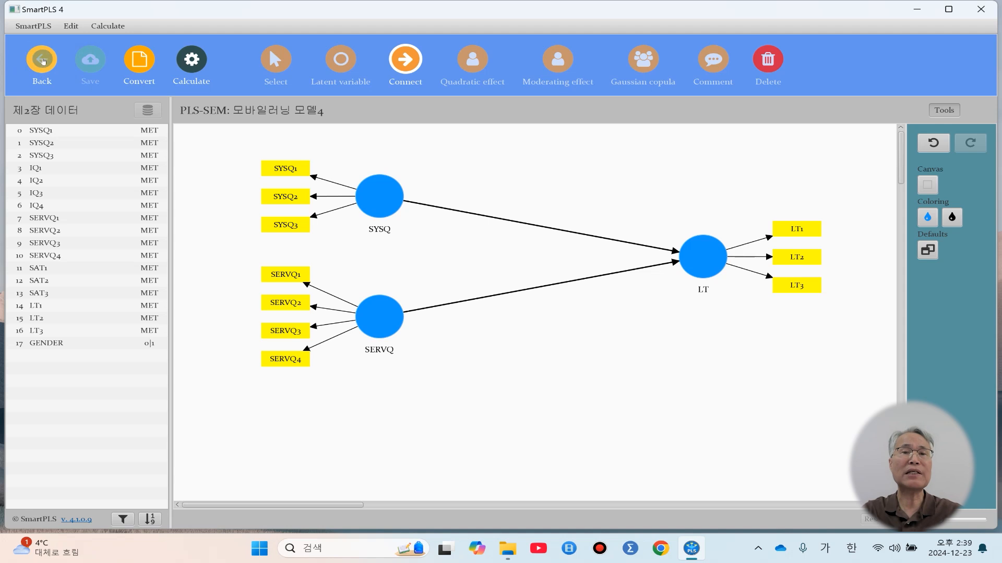
left_click(41, 58)
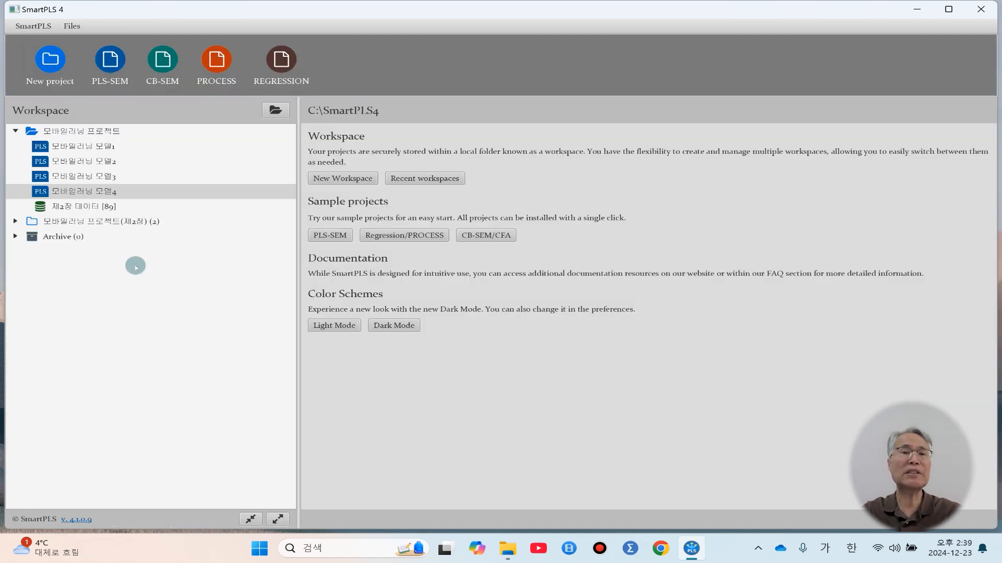
- Review the diagrams of 모바일러닝 모델1, 모델2, 모델3 and 모델4 in order, ending back in the workspace
double_click(83, 146)
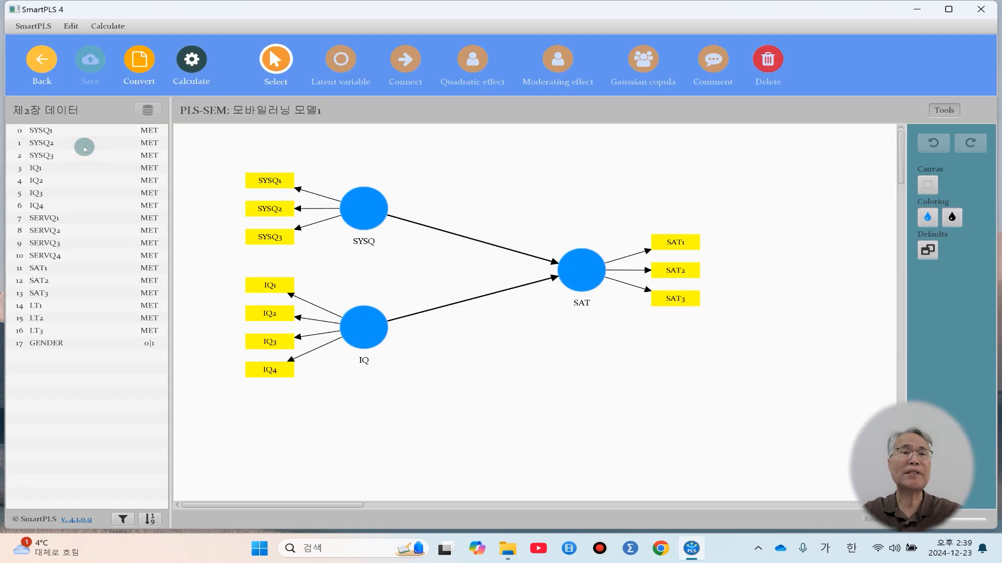
left_click(37, 65)
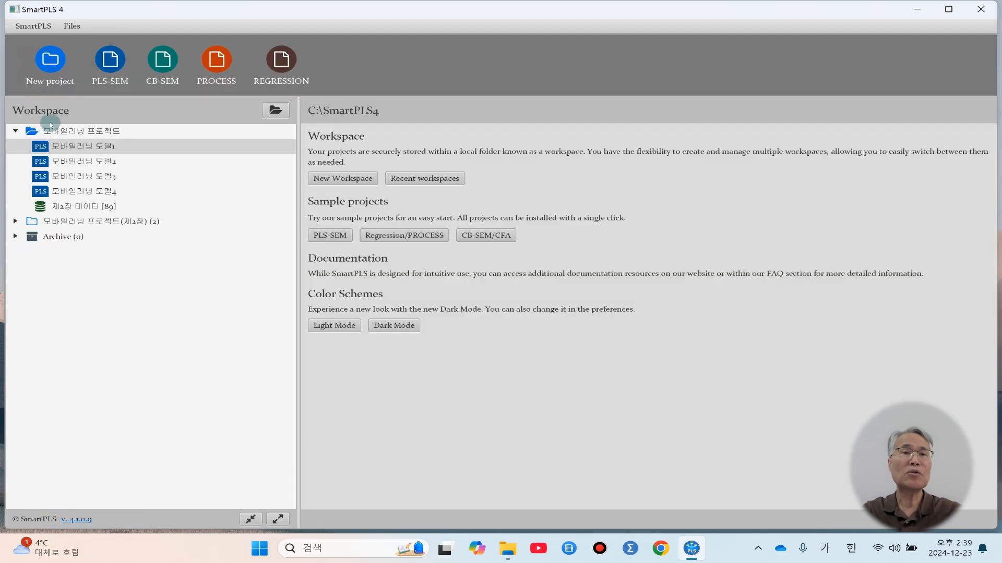
double_click(88, 161)
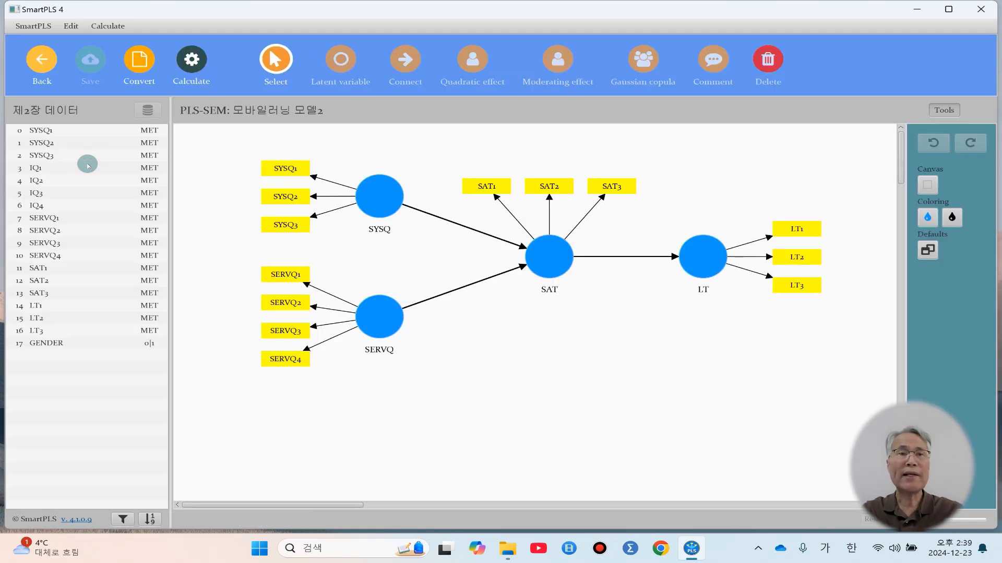
left_click(42, 62)
double_click(87, 176)
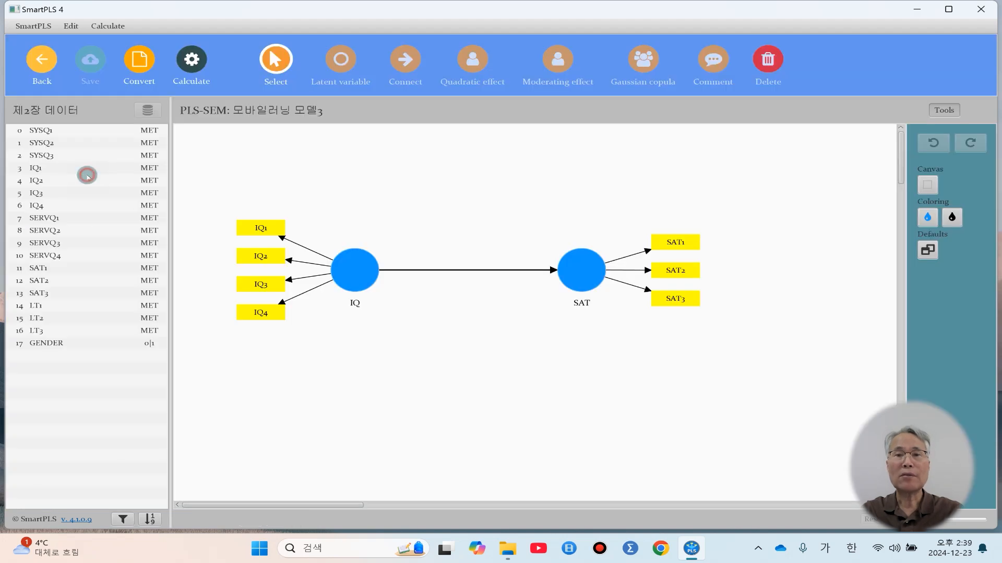
left_click(41, 62)
double_click(75, 190)
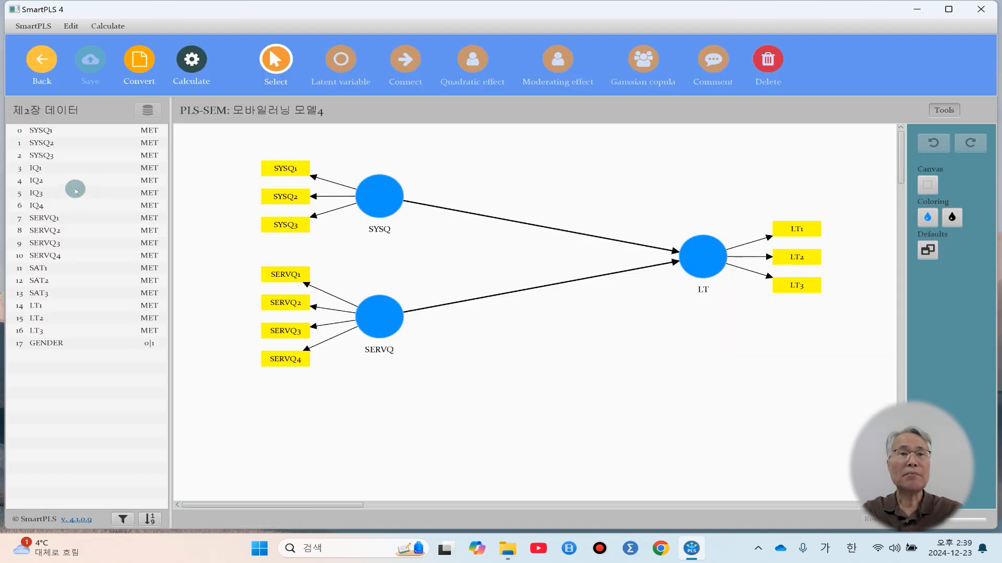
left_click(41, 61)
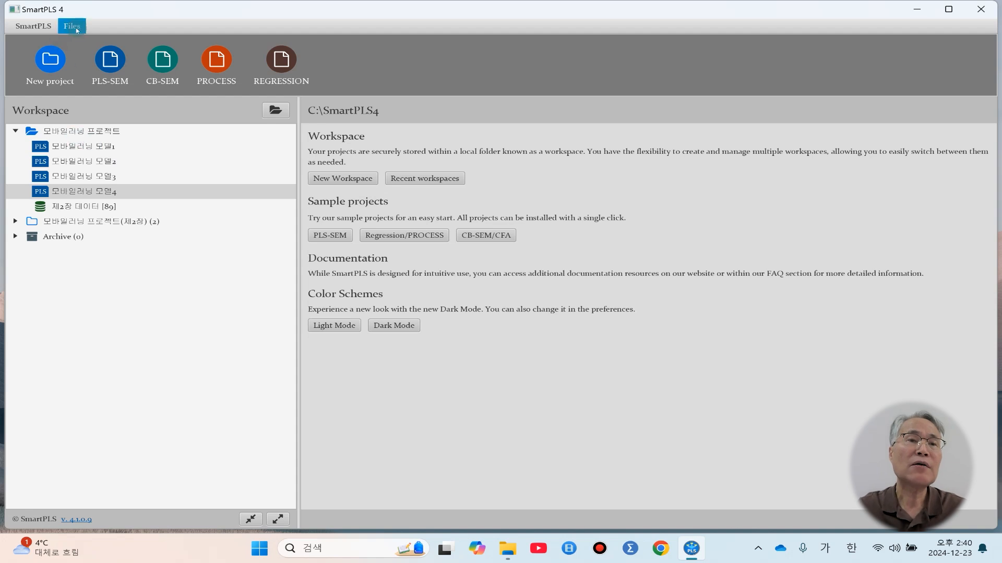
left_click(80, 135)
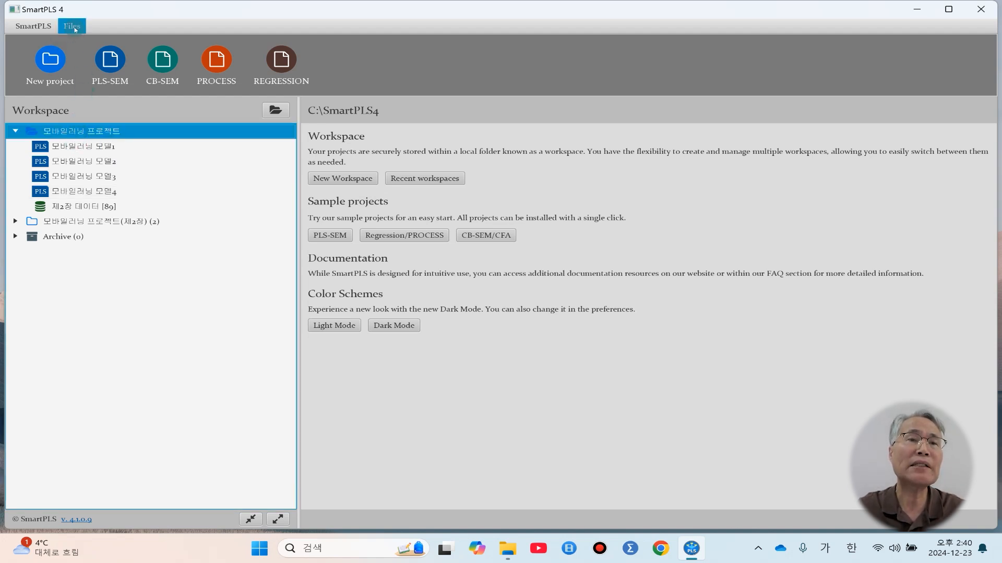
left_click(73, 26)
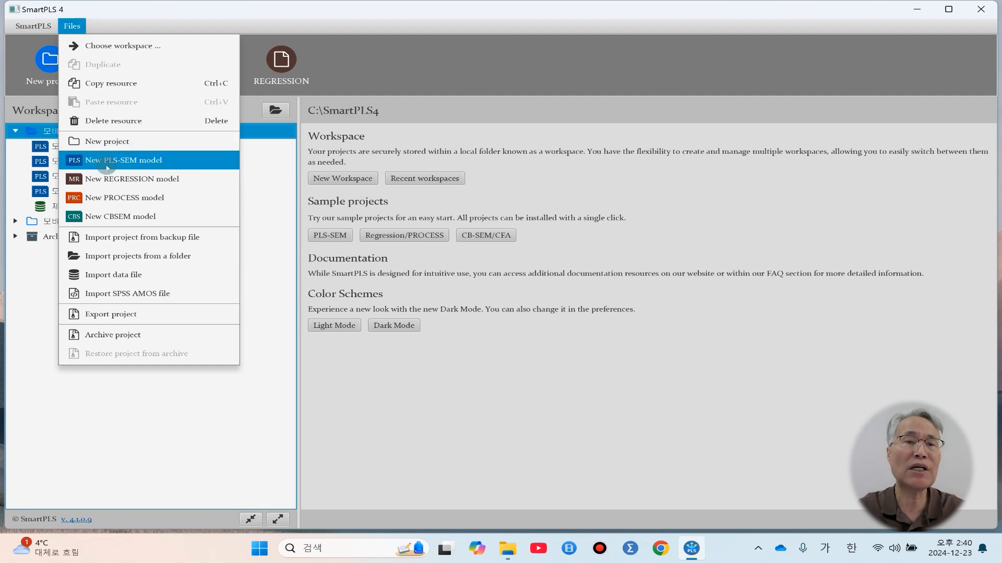
left_click(171, 428)
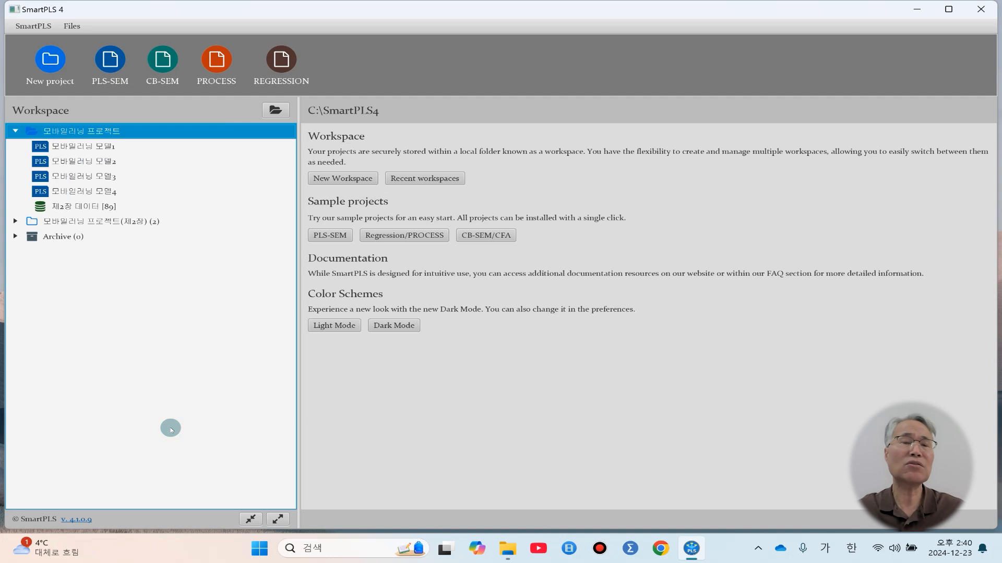
- Delete the model 모바일러닝 모델4 from 모바일러닝 프로젝트 and confirm the deletion
left_click(87, 194)
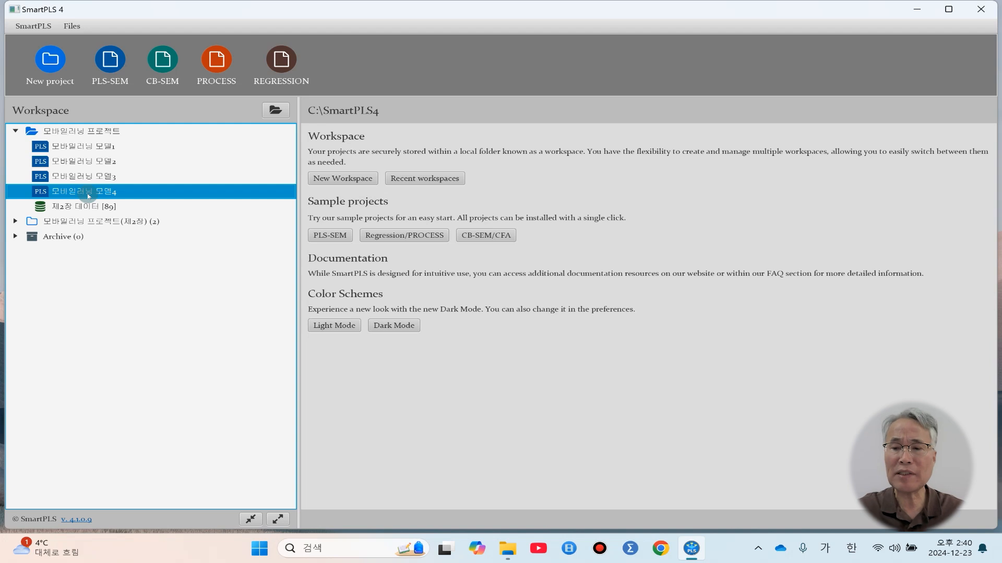
key("Delete")
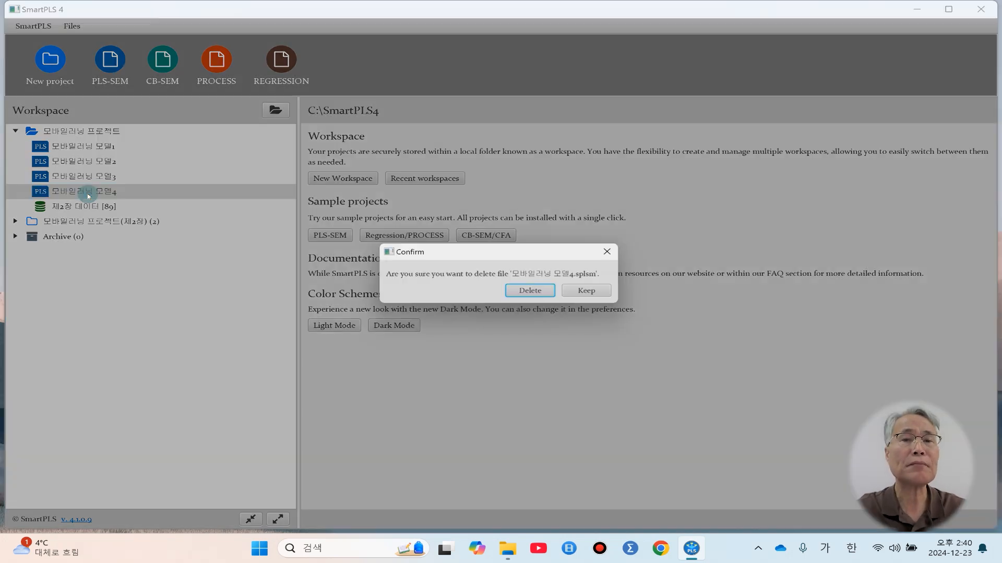
left_click(527, 290)
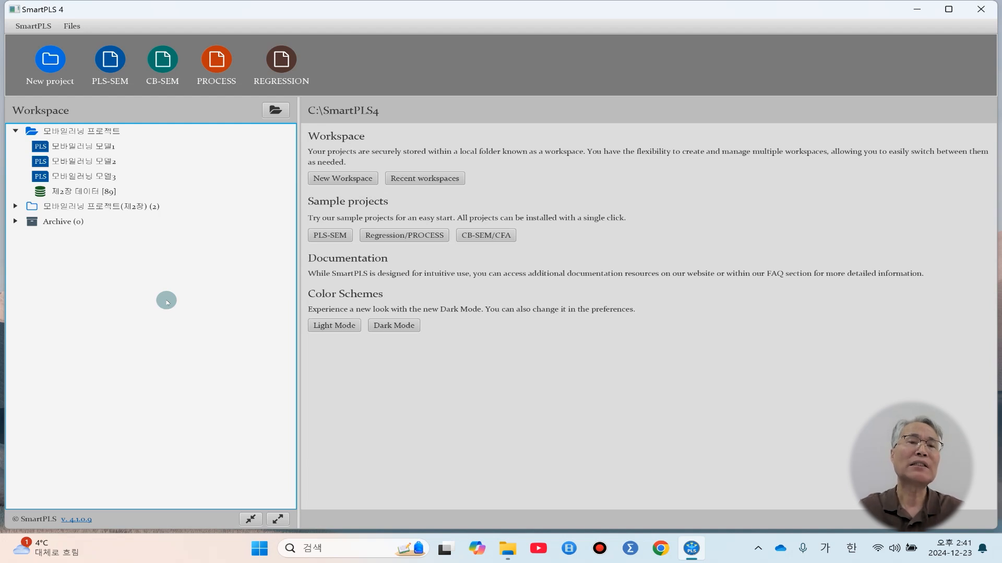
- Export 모바일러닝 프로젝트 as a SmartPLS zip file into the desktop folder SmartPLS4 구조방정식모델링(2023), subfolder 제10장
left_click(70, 134)
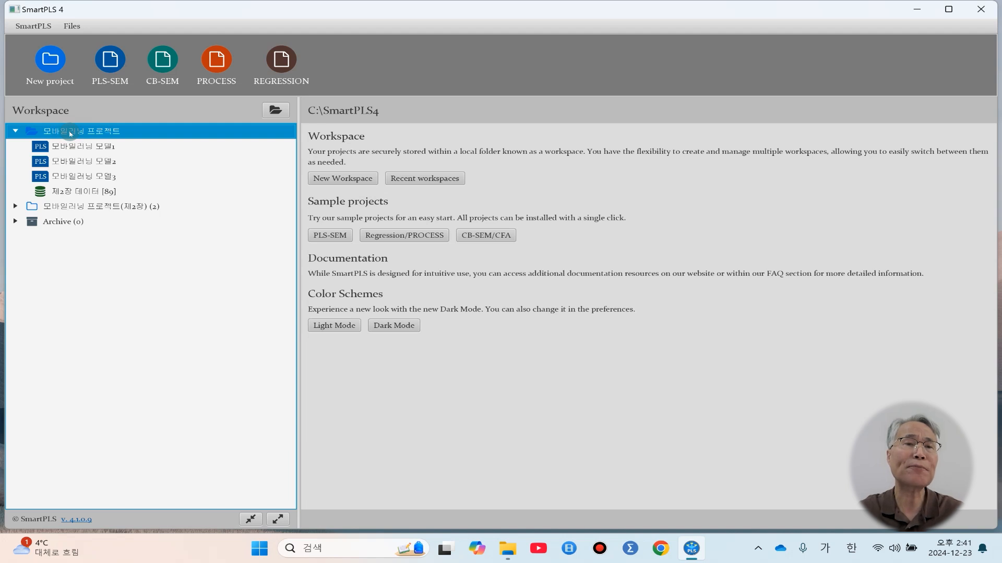
right_click(70, 133)
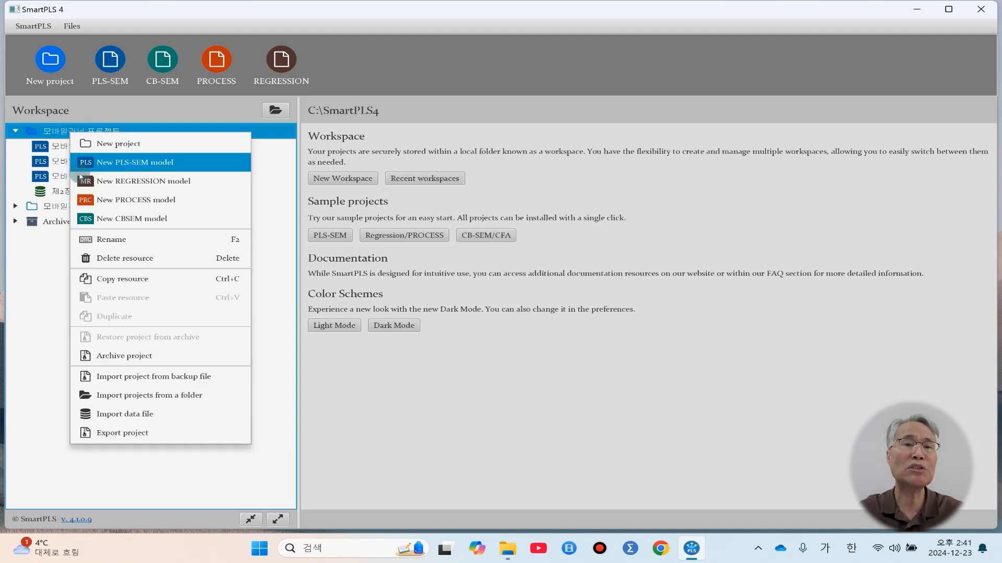
left_click(124, 432)
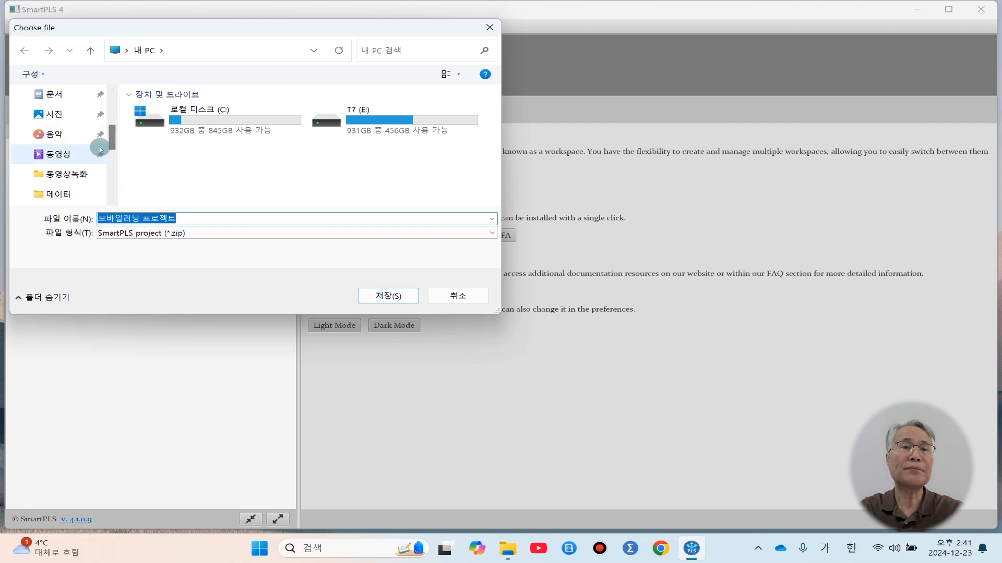
left_click_drag(111, 138, 114, 106)
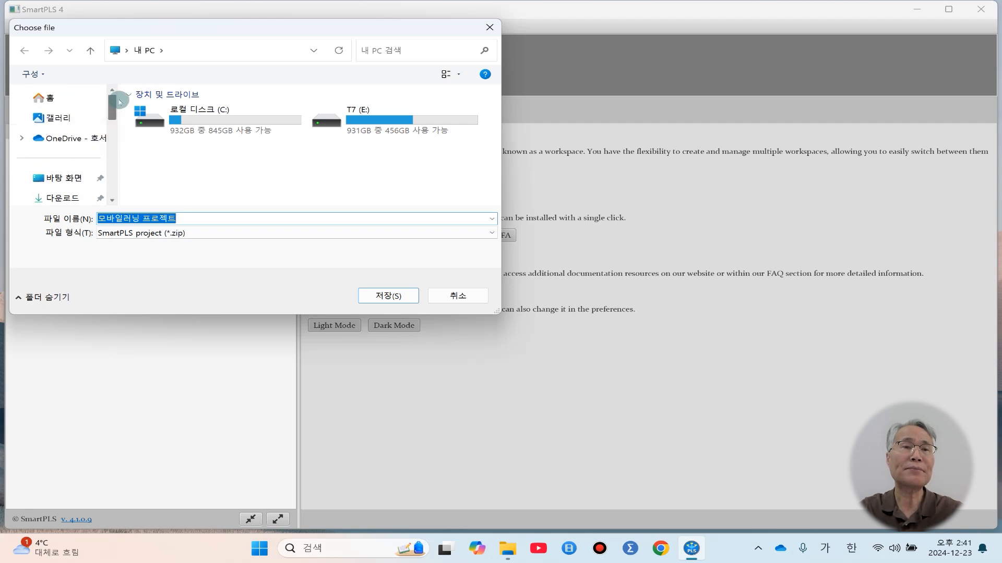
scroll(81, 190, "down", 1)
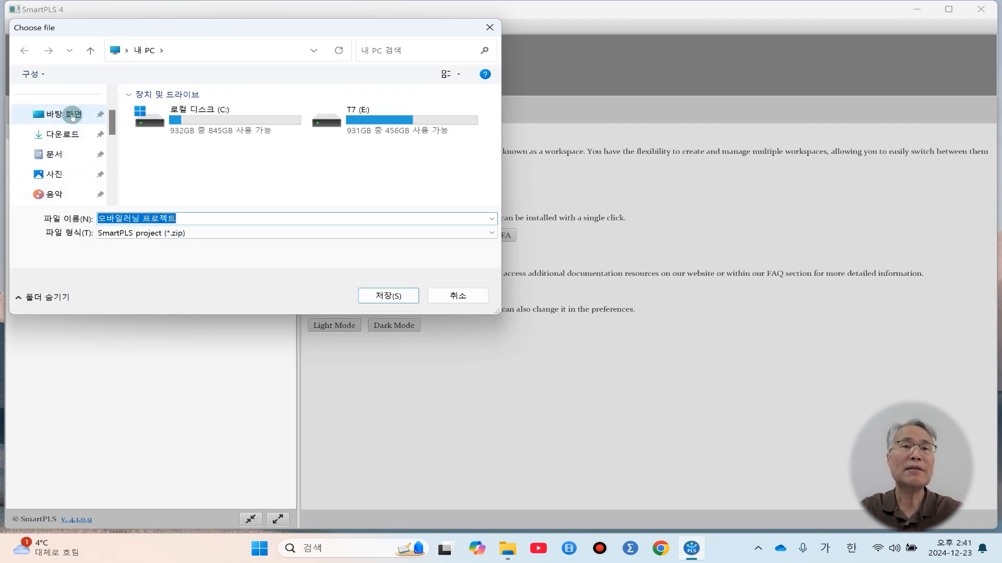
left_click(73, 115)
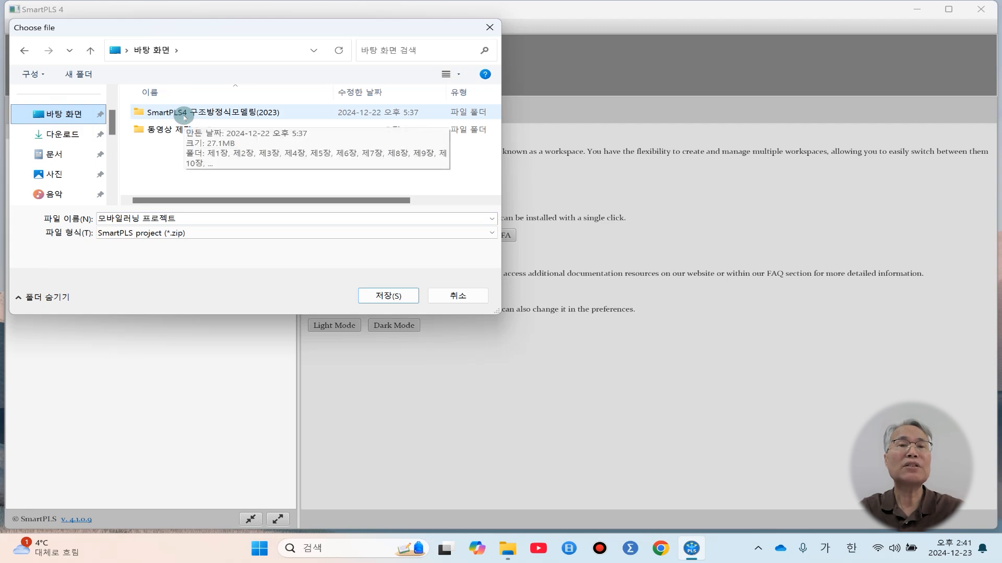
double_click(183, 114)
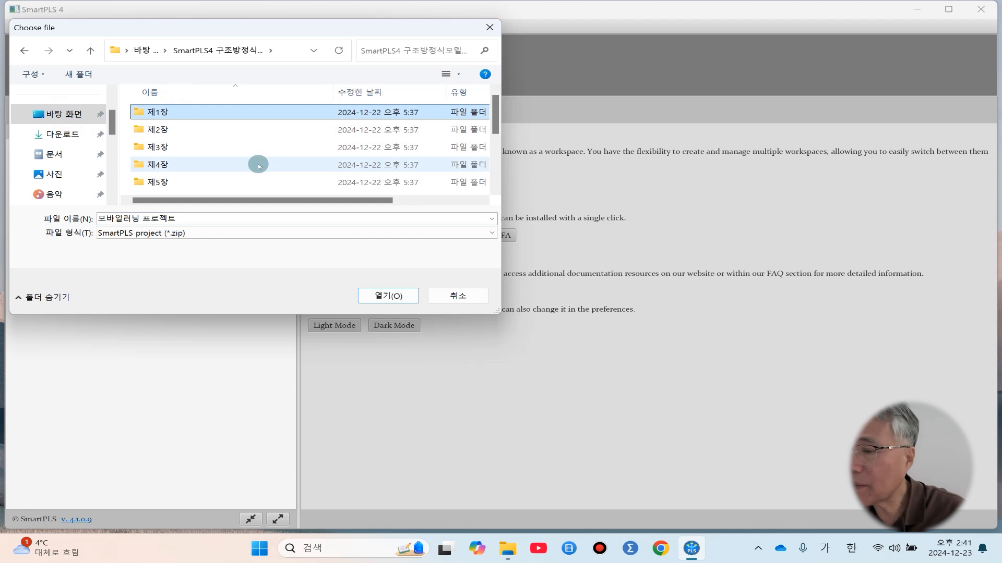
scroll(203, 160, "down", 3)
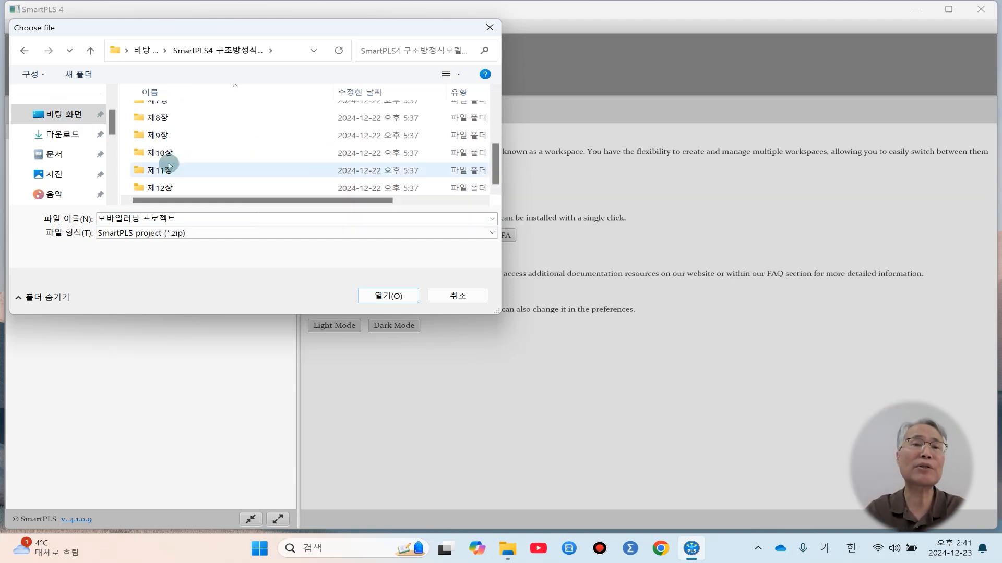
double_click(168, 153)
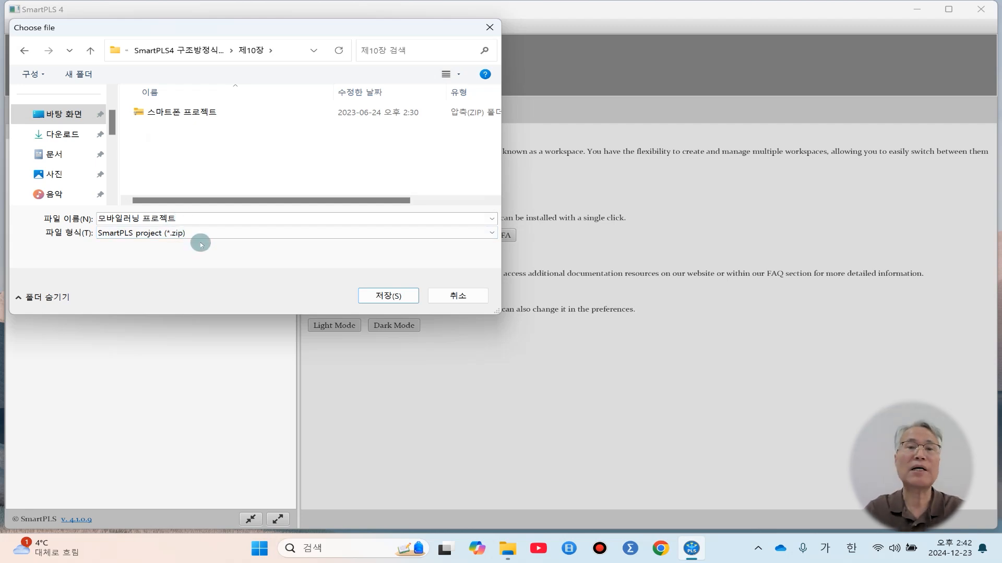
left_click(388, 296)
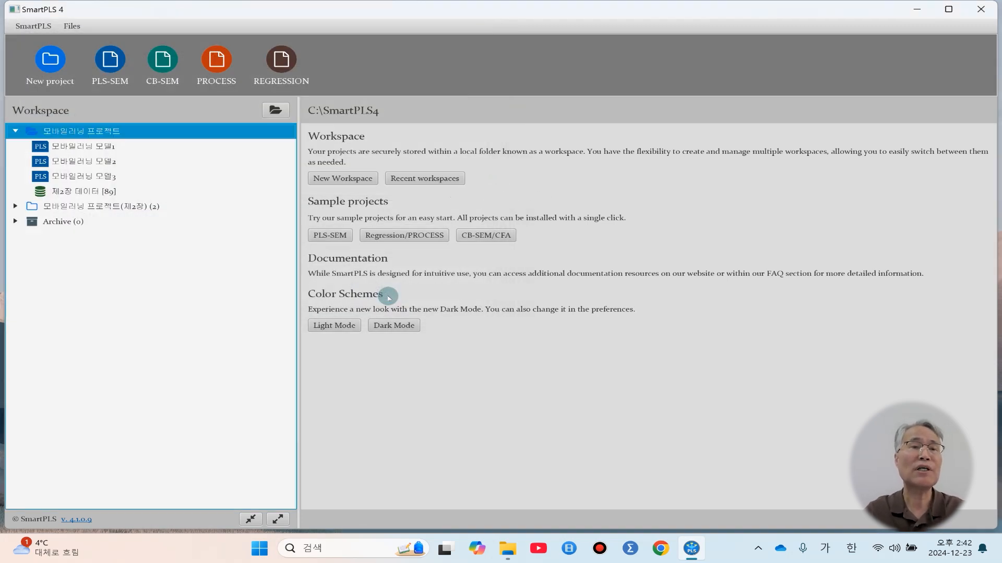
- Delete the whole project 모바일러닝 프로젝트 from the workspace instead of archiving it
left_click(141, 301)
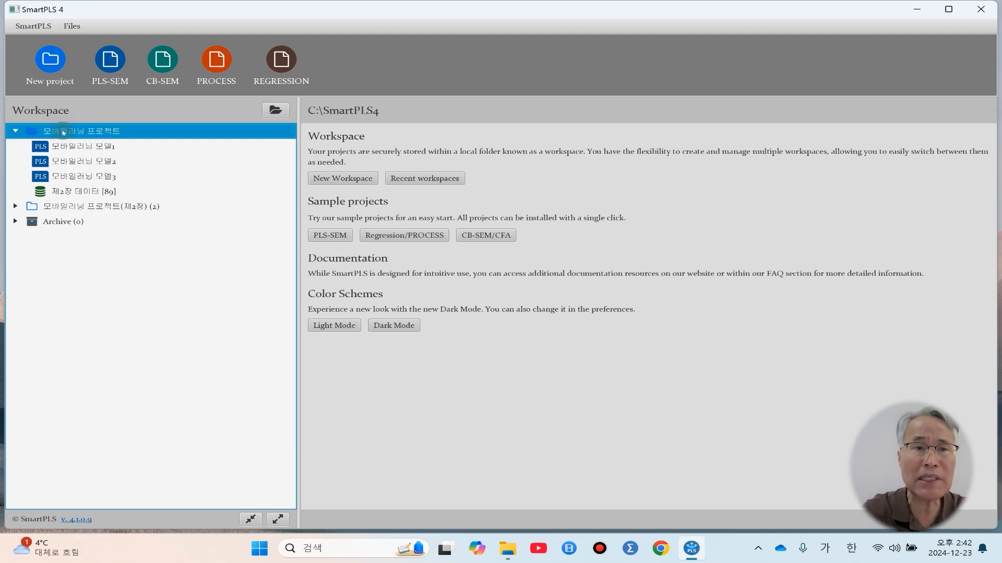
key("Delete")
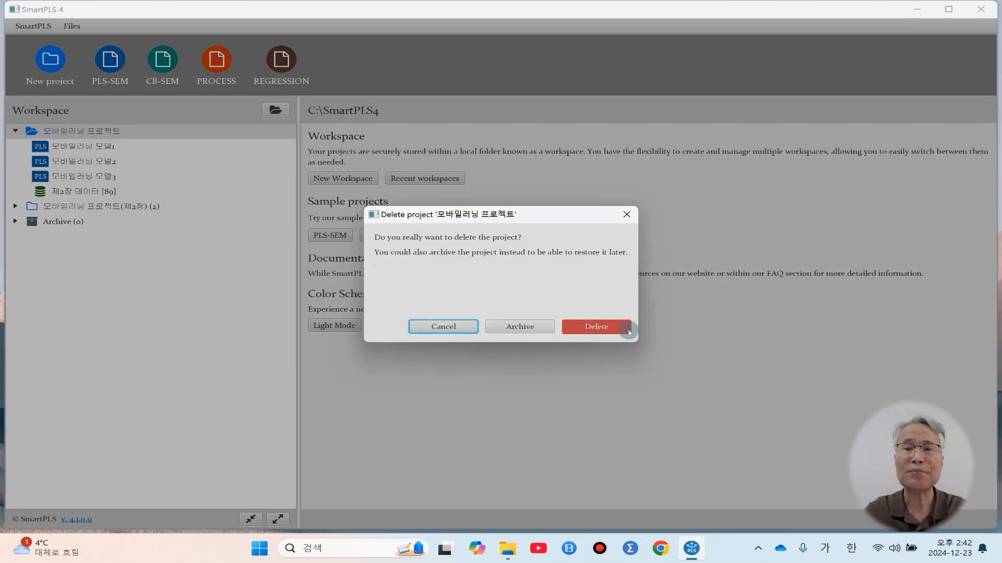
left_click(581, 328)
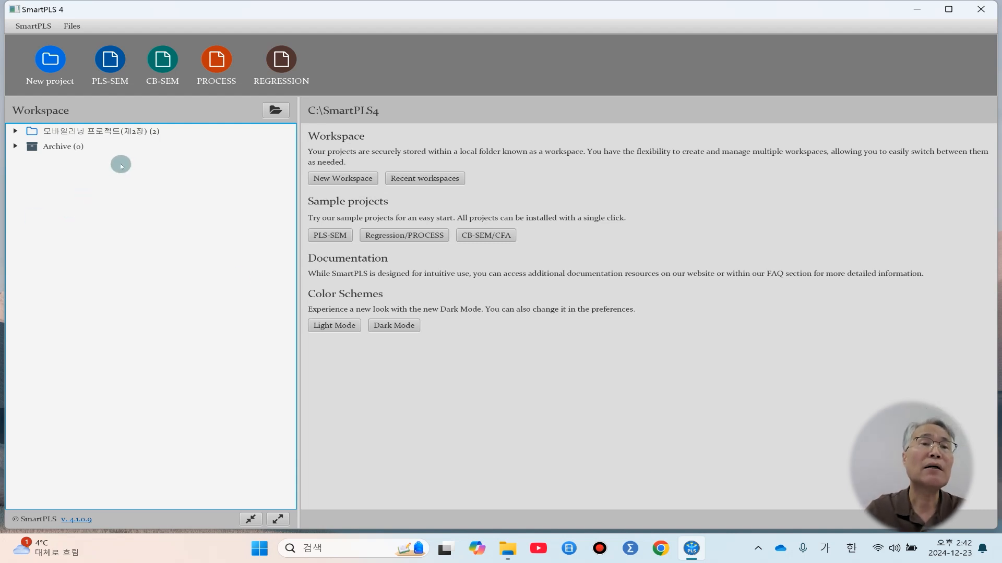
- Import the backup file 모바일러닝 프로젝트.zip from the desktop folder SmartPLS4 구조방정식모델링(2023), subfolder 제10장, keeping the project name 모바일러닝 프로젝트
left_click(72, 30)
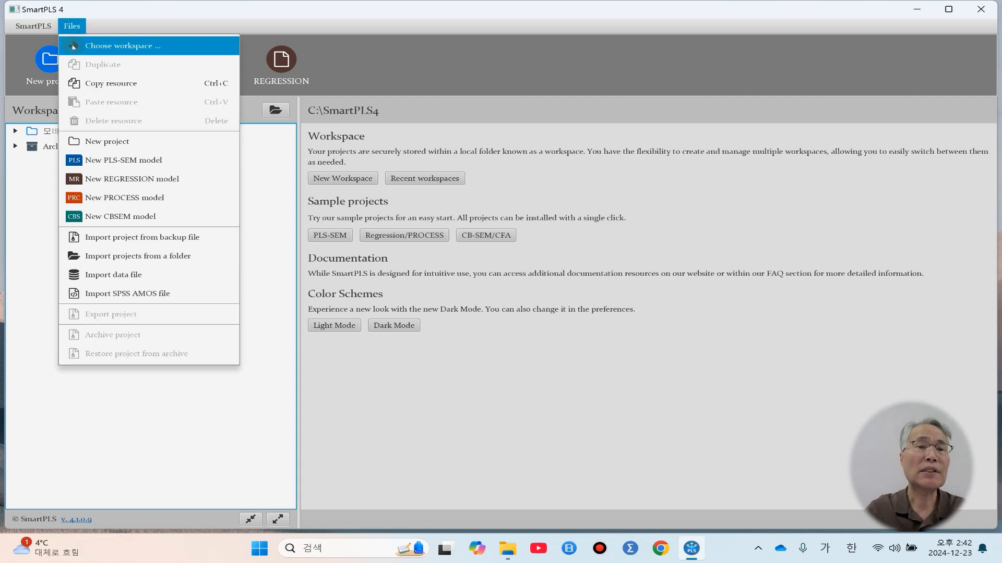
left_click(138, 239)
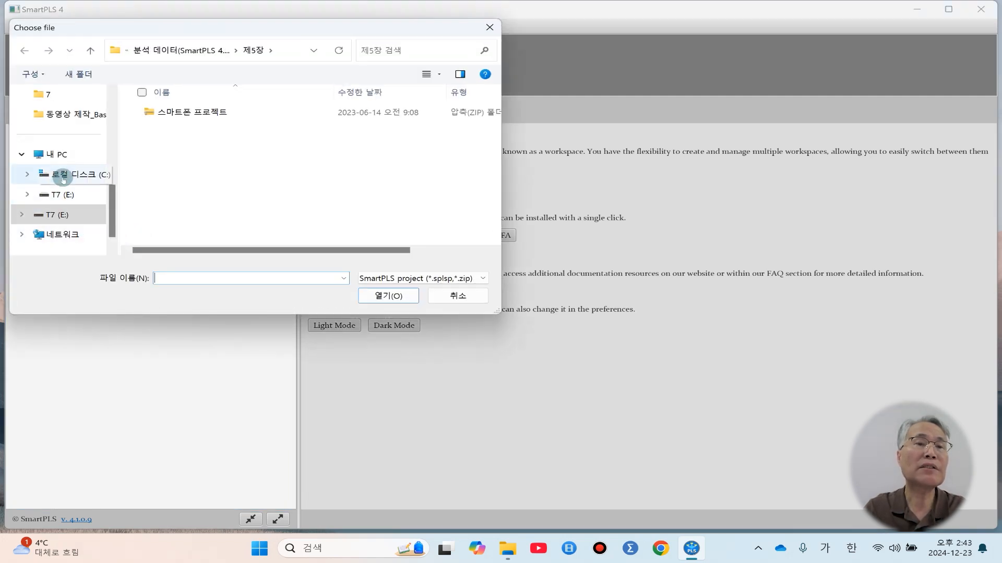
scroll(62, 194, "up", 3)
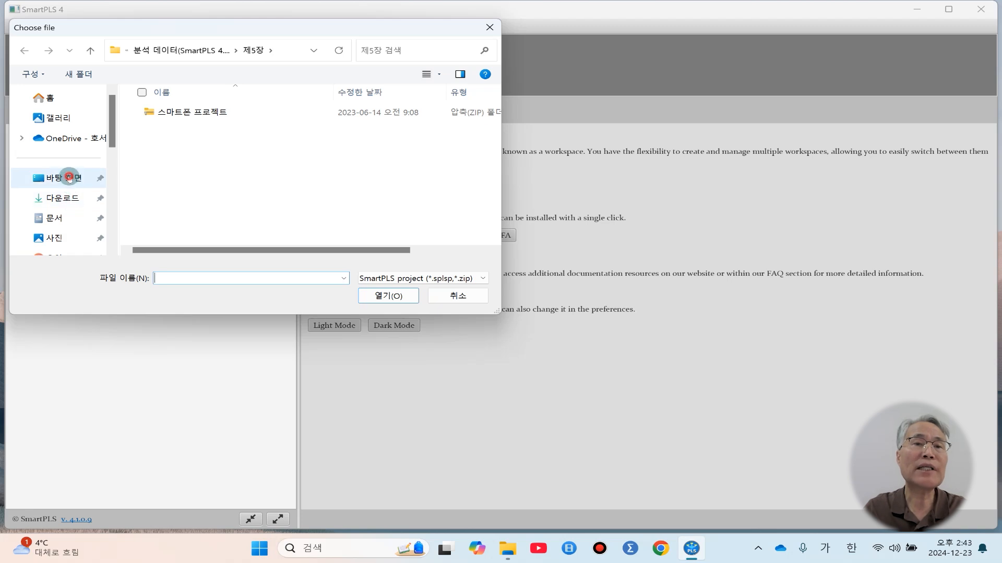
left_click(71, 178)
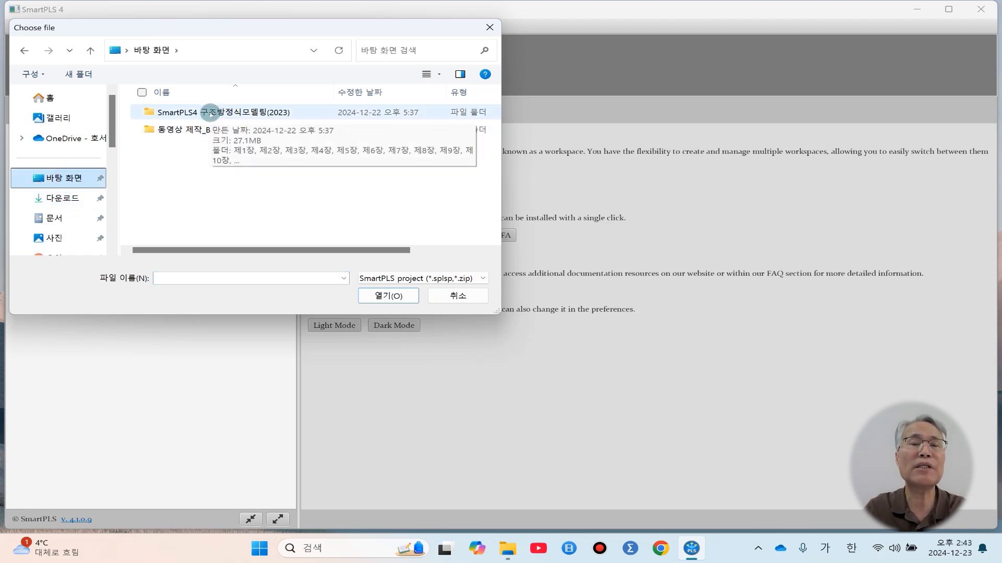
double_click(210, 113)
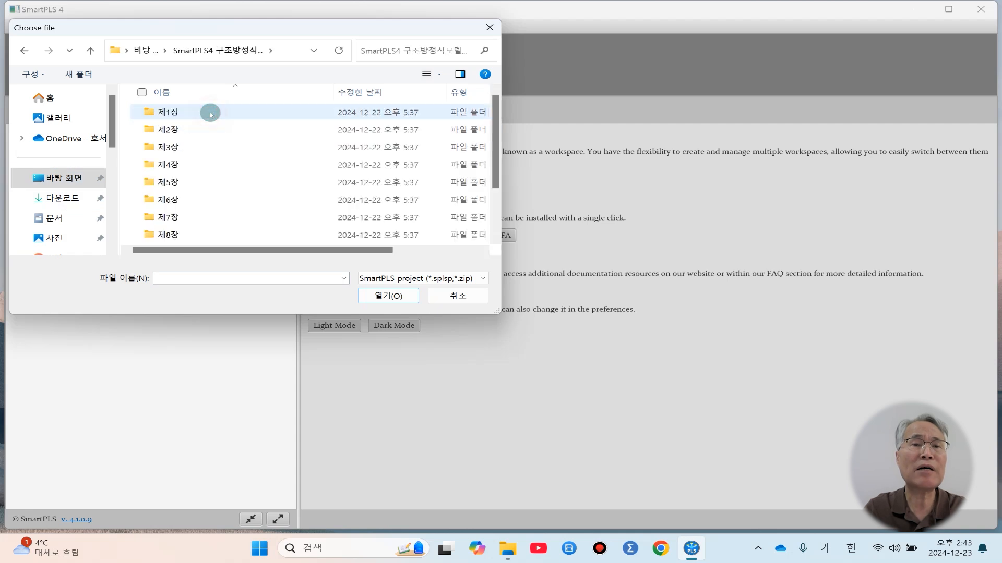
scroll(210, 198, "down", 1)
scroll(210, 198, "down", 1)
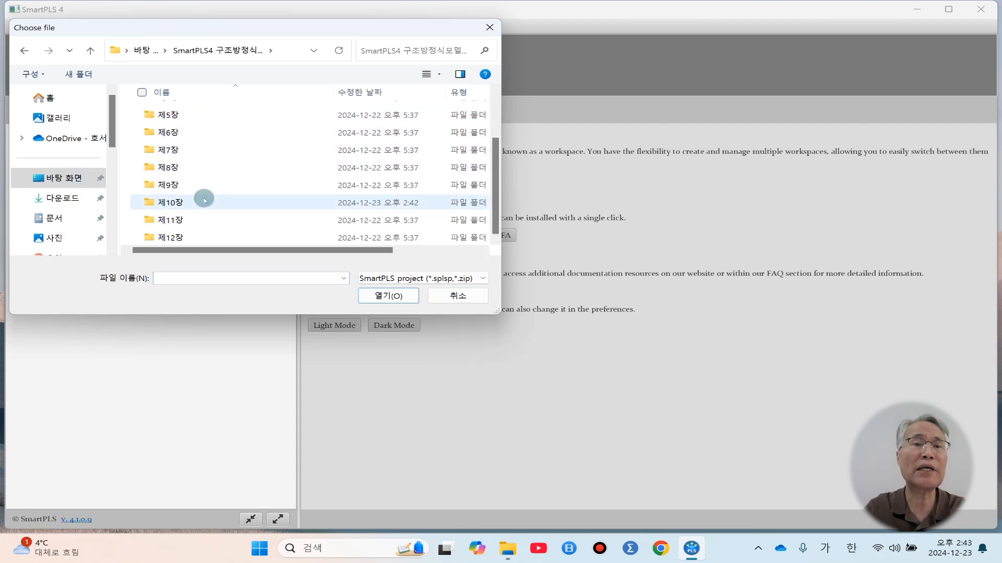
double_click(165, 203)
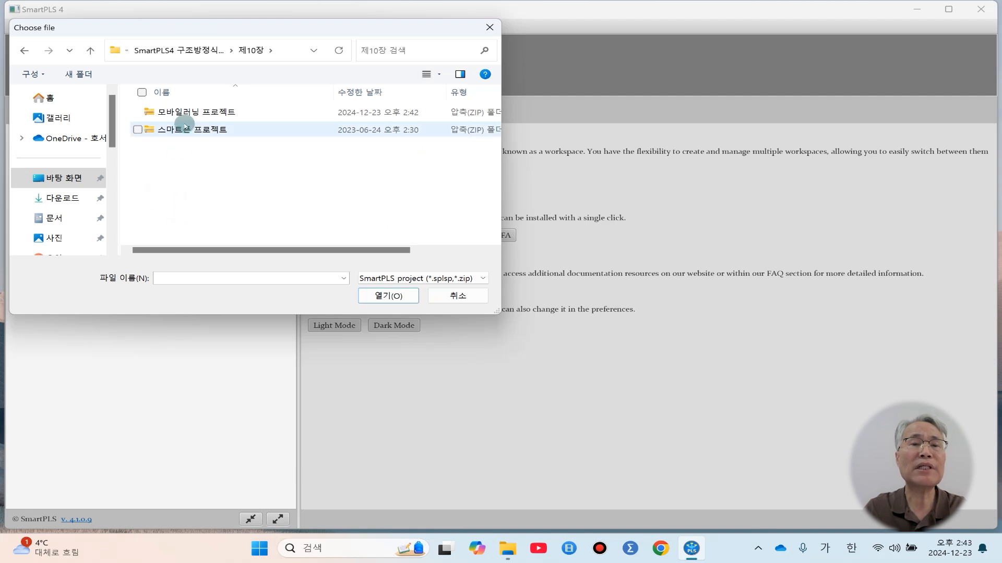
left_click(191, 111)
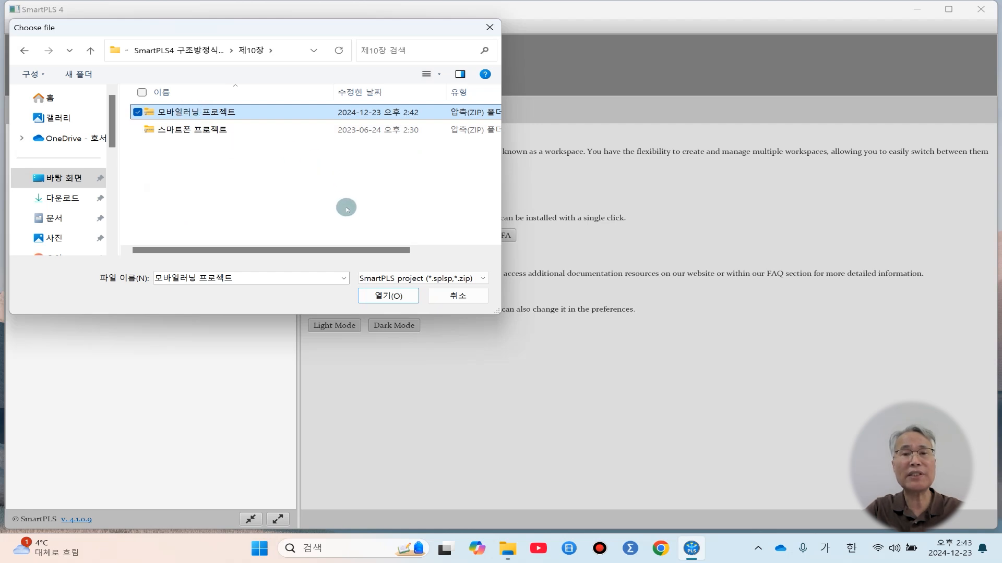
left_click(384, 296)
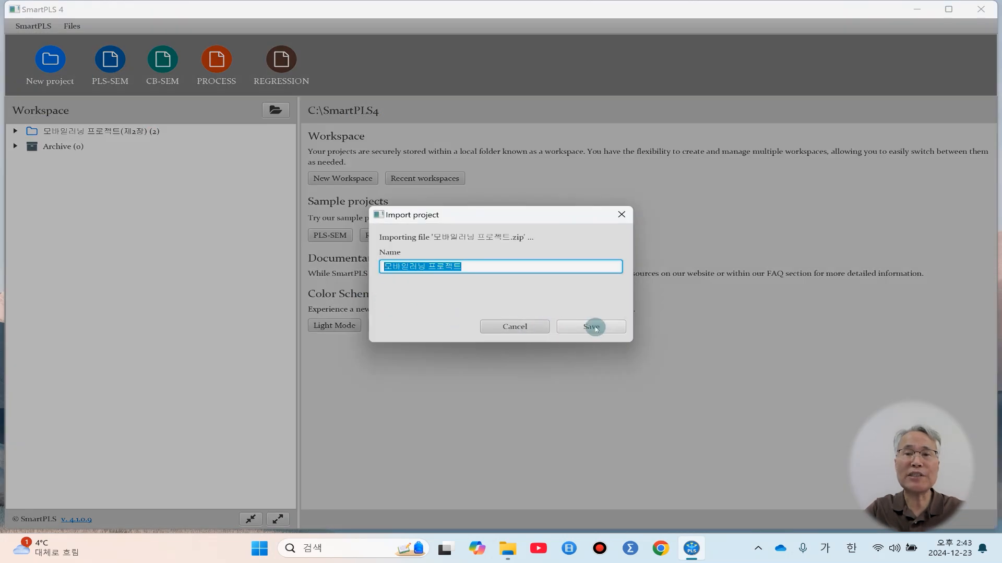
left_click(595, 327)
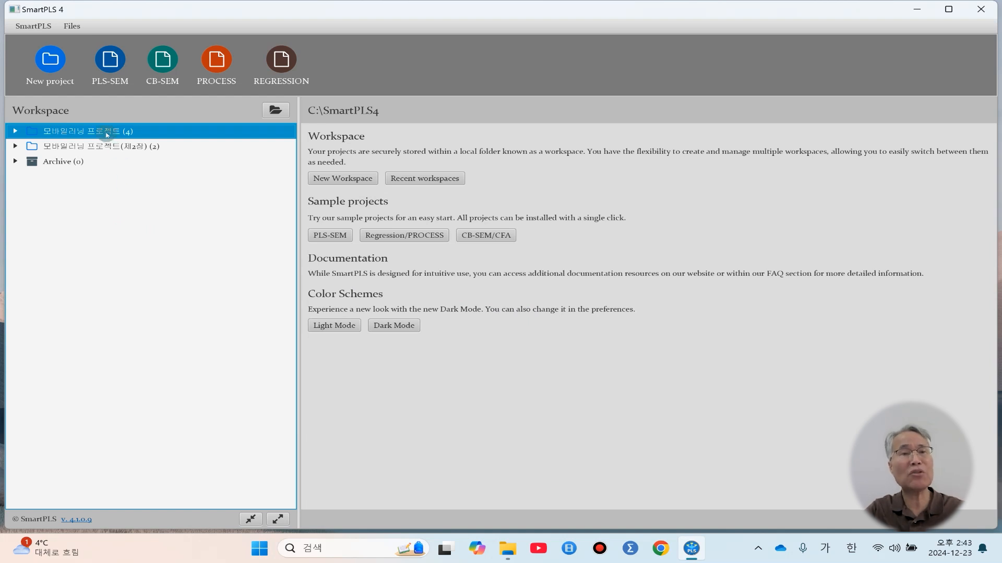
- Expand the imported 모바일러닝 프로젝트 and review the diagrams of 모바일러닝 모델1, 모델2 and 모델3, ending back in the workspace
double_click(107, 135)
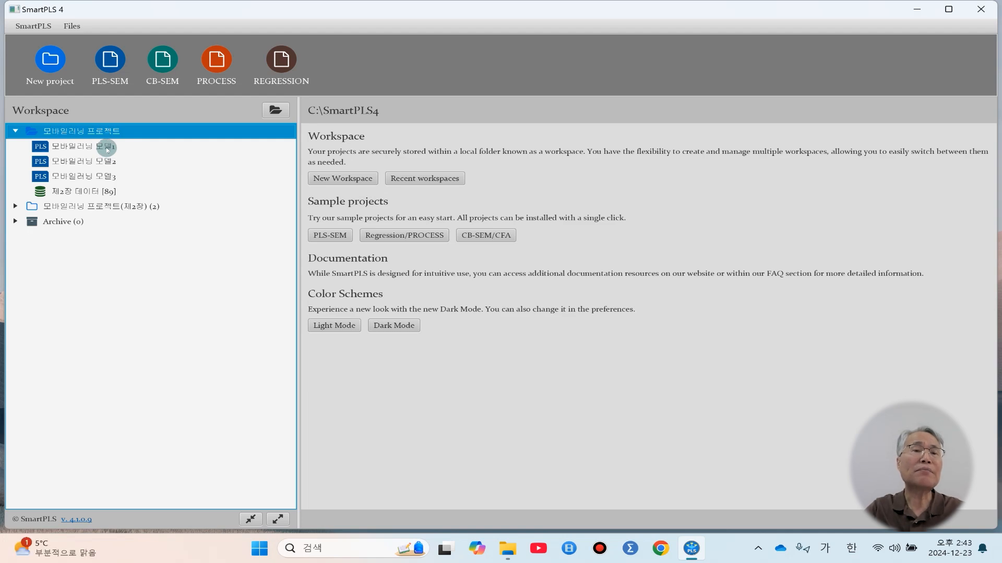
double_click(107, 148)
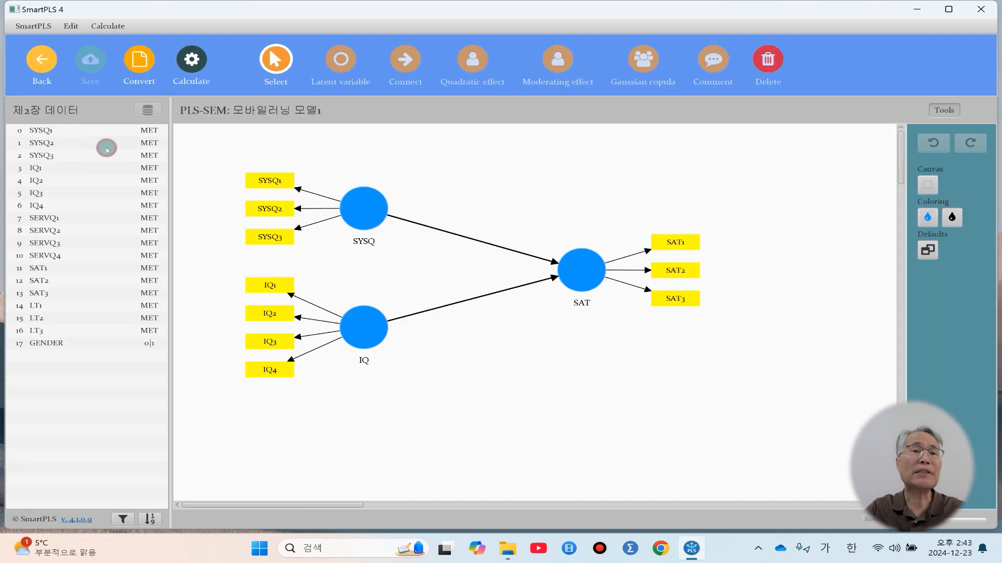
left_click(41, 62)
double_click(79, 162)
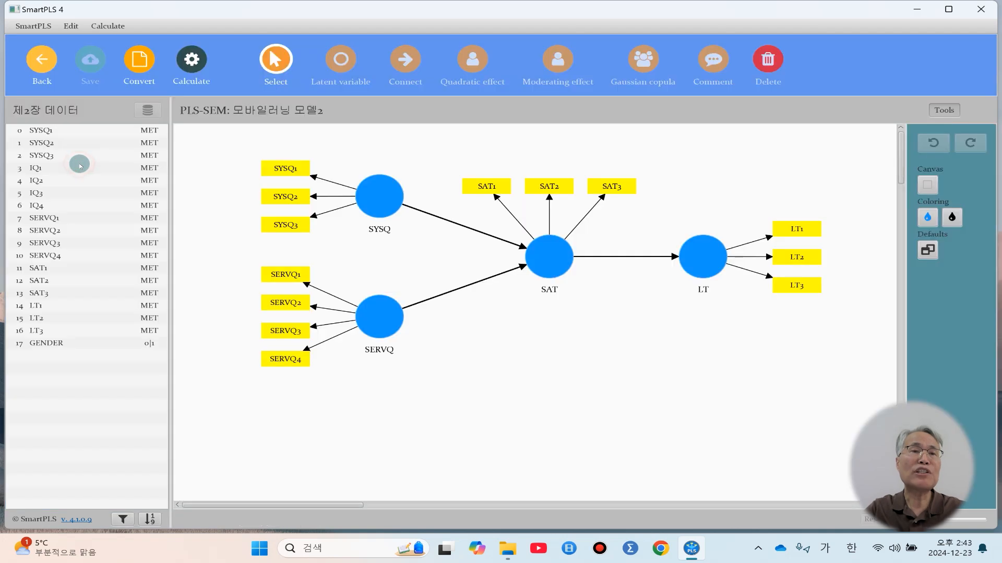
left_click(41, 59)
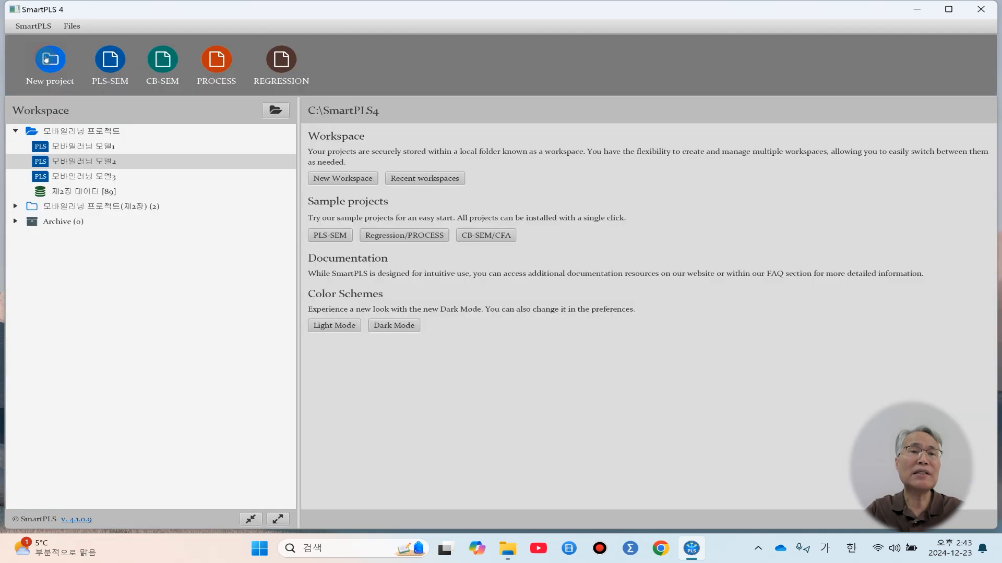
left_click(95, 178)
double_click(95, 178)
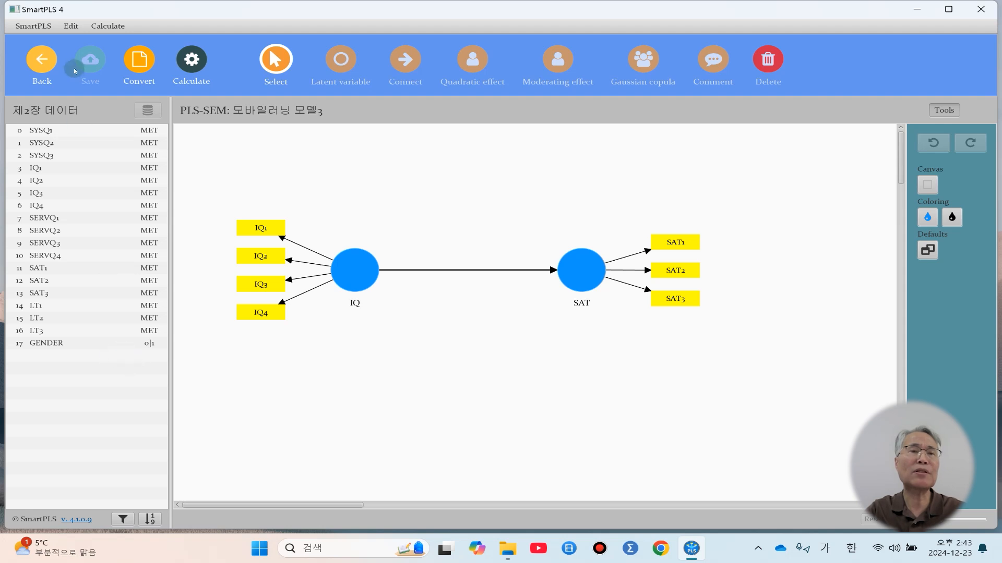
left_click(37, 60)
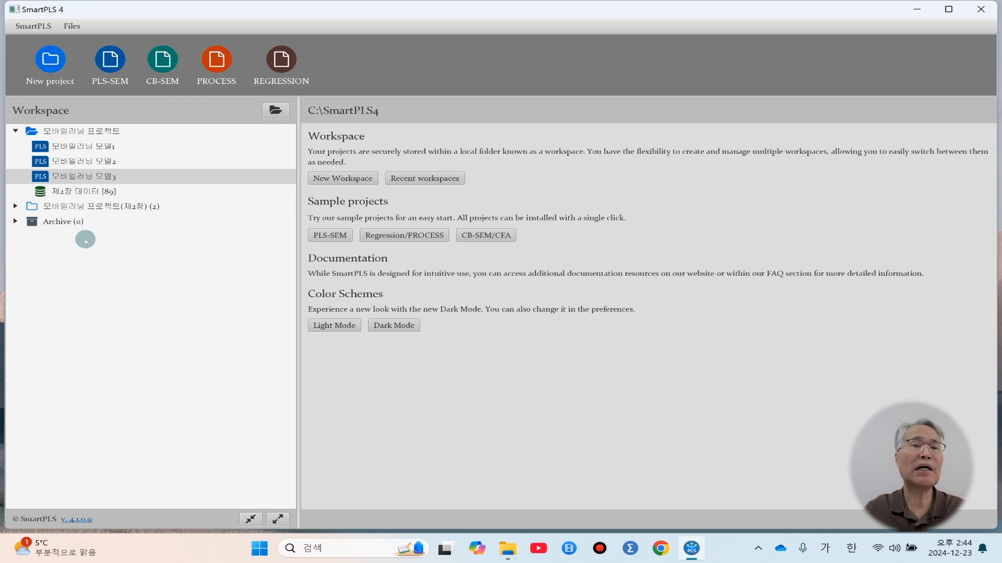
- Delete the data file 제2장 데이터 from 모바일러닝 프로젝트 and confirm the deletion
double_click(93, 132)
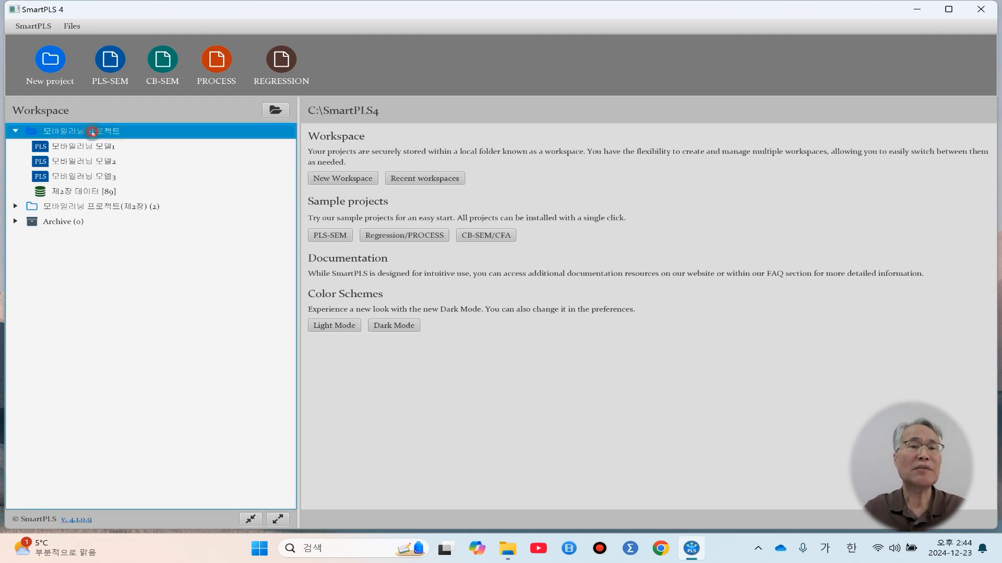
double_click(93, 132)
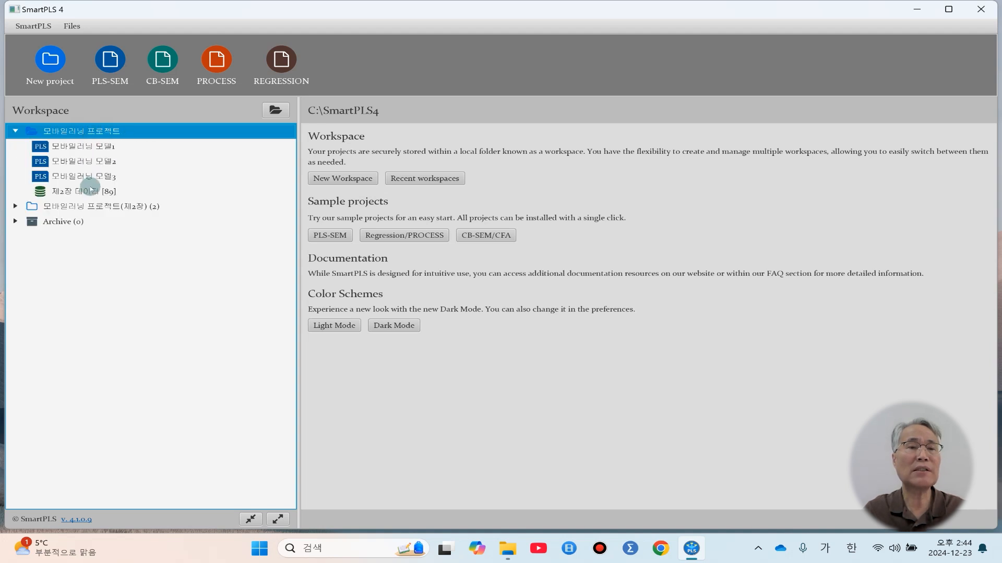
left_click(89, 192)
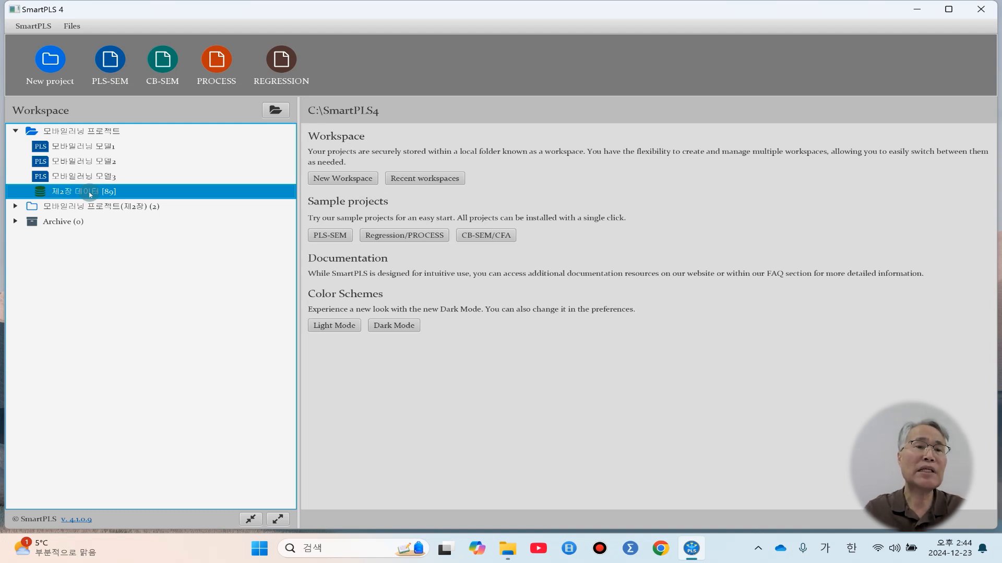
key("Delete")
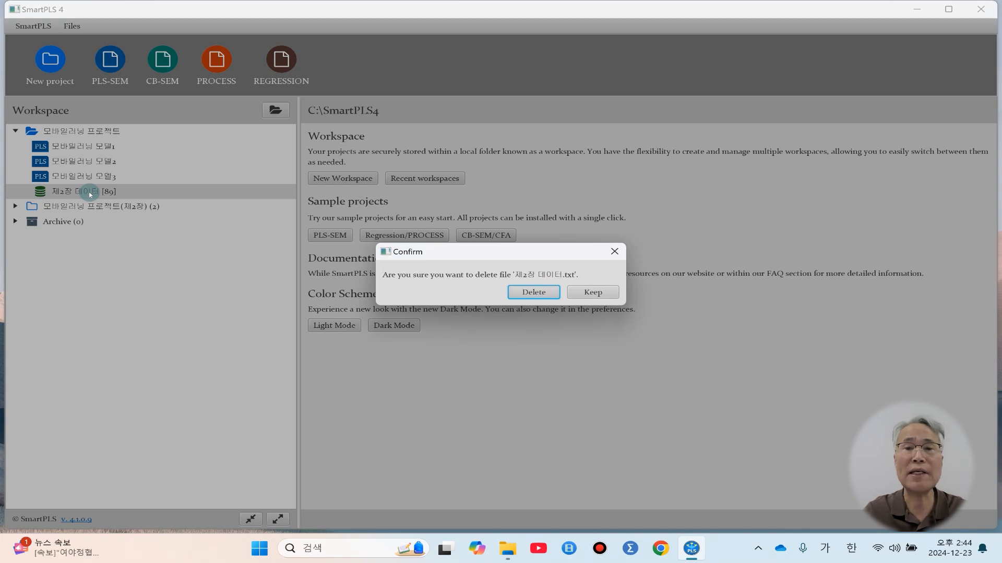
left_click(534, 293)
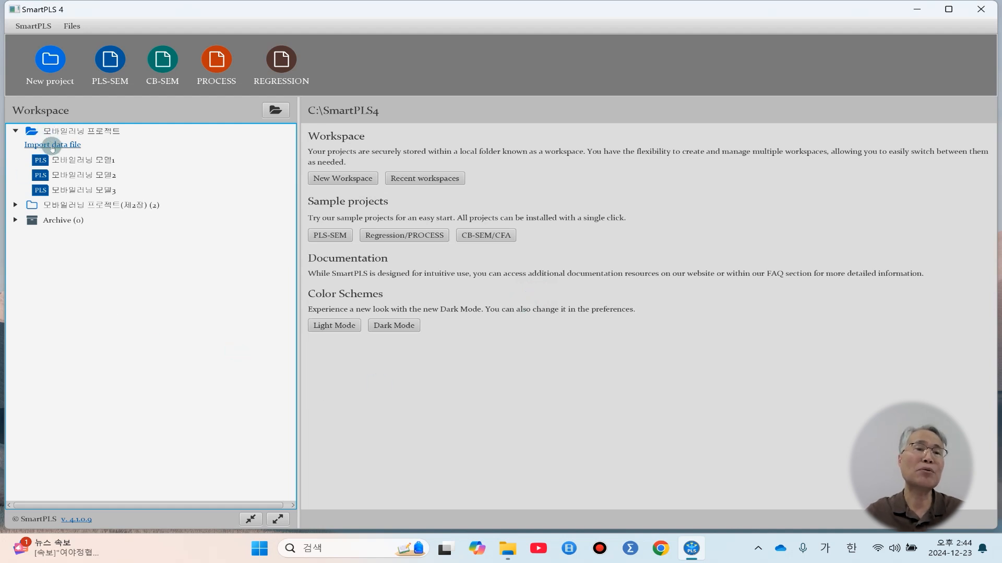
- Import the CSV file 제2장 데이터 into 모바일러닝 프로젝트, correcting the first indicator's name to SYSQ1, and return to the workspace
left_click(53, 145)
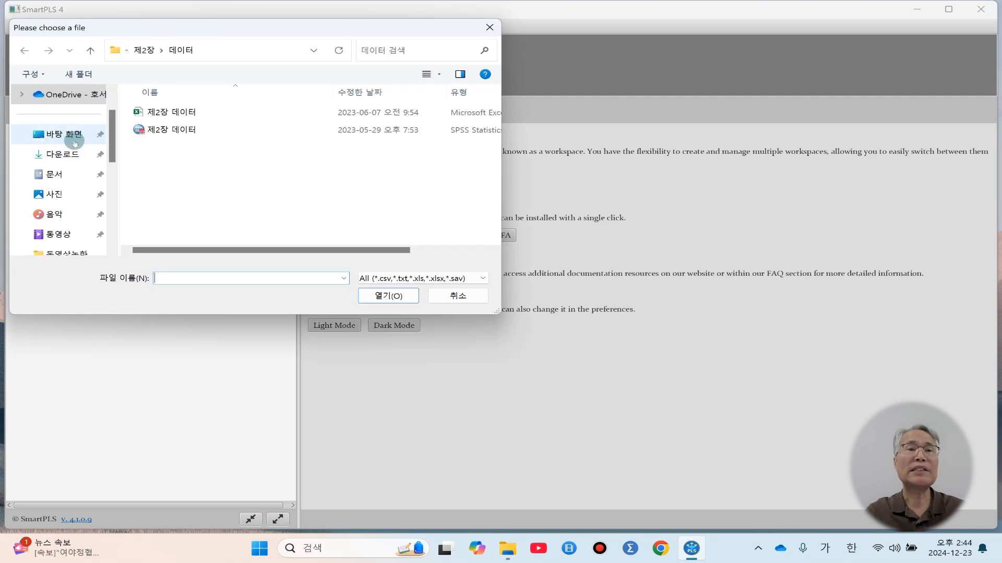
left_click(160, 113)
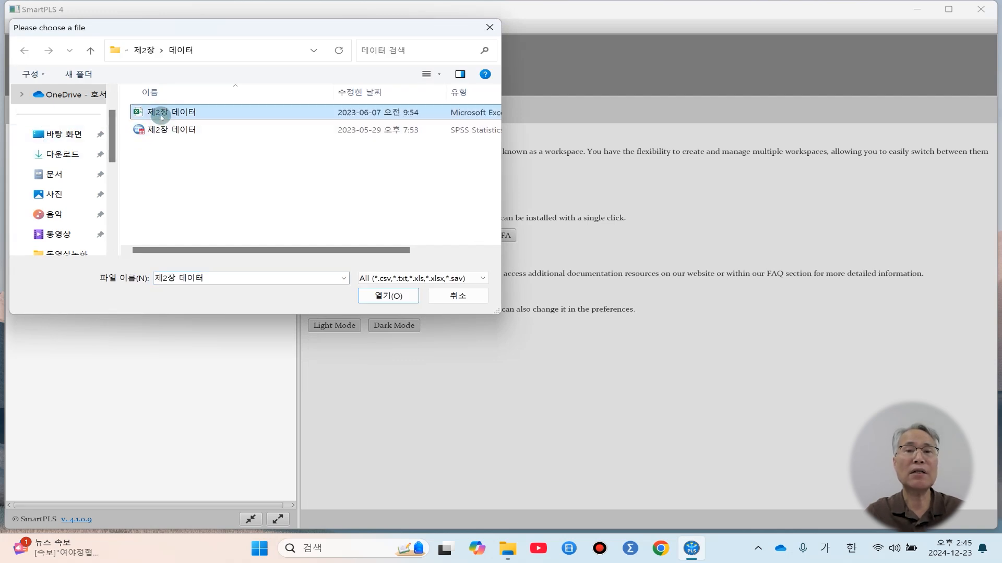
left_click(389, 297)
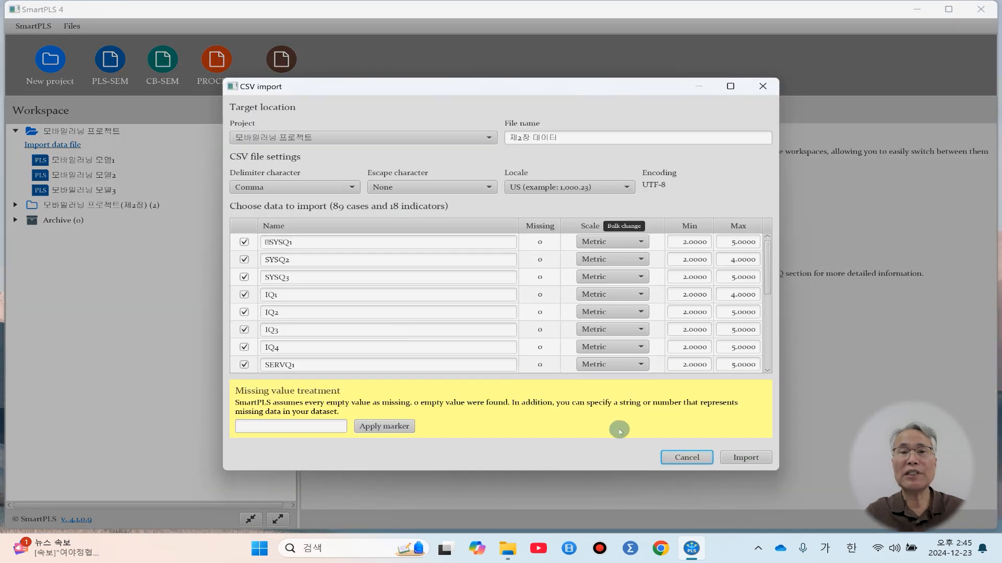
left_click(296, 244)
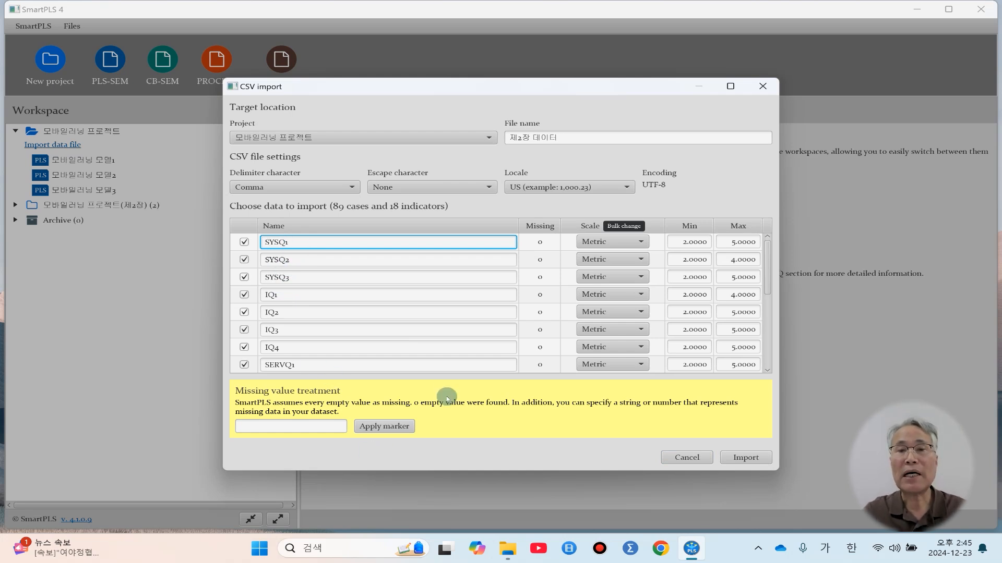
scroll(478, 316, "down", 3)
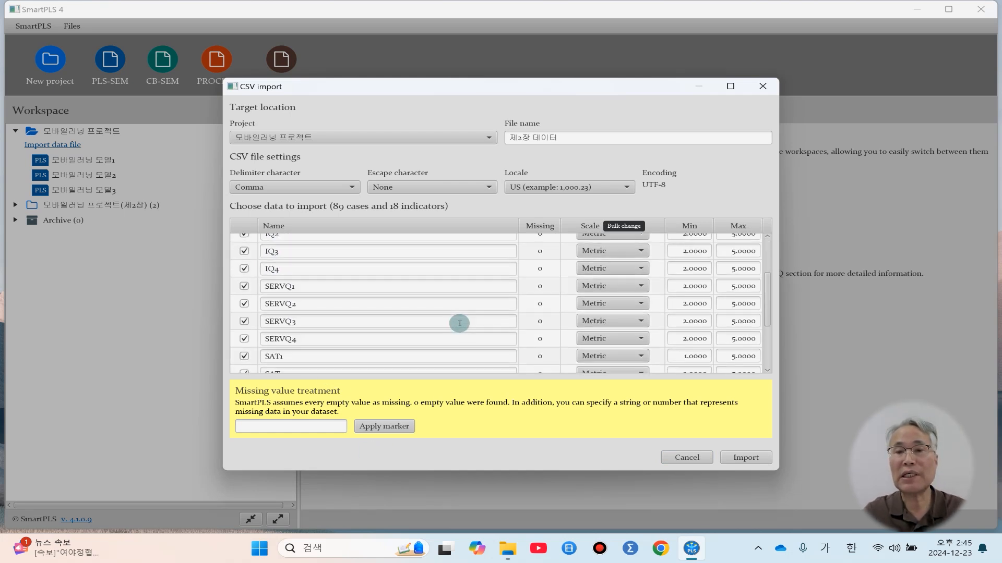
left_click(744, 458)
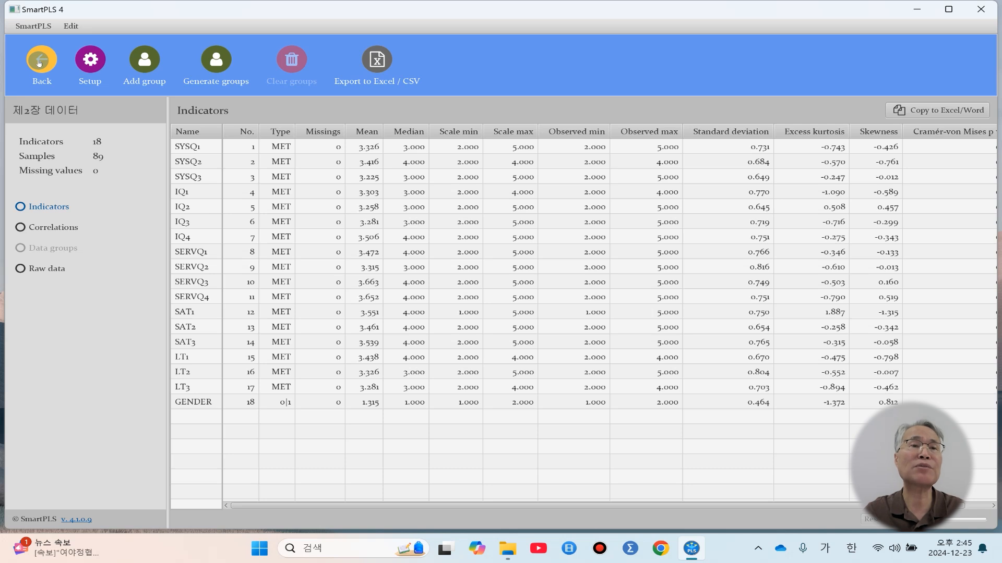
left_click(40, 61)
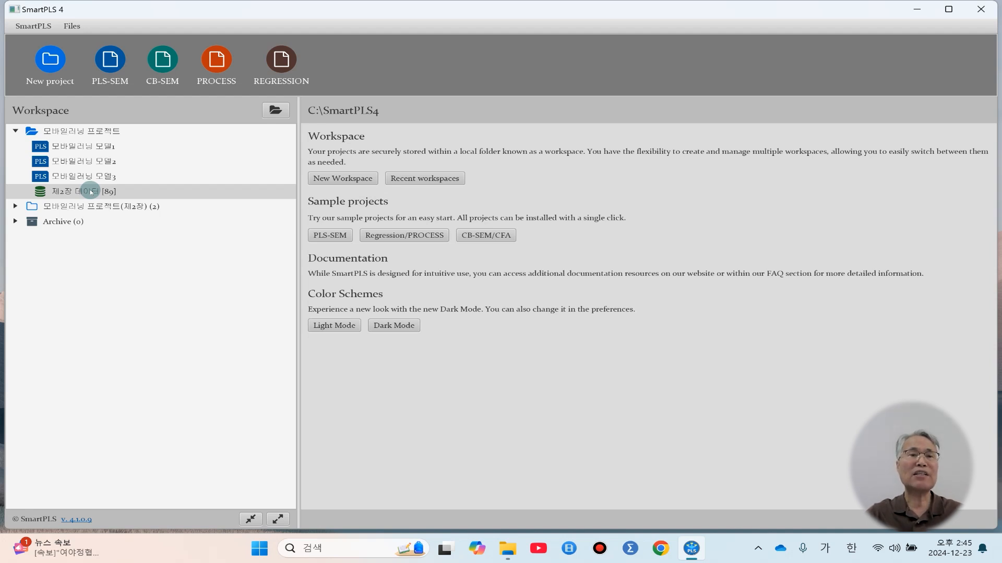
- Open 모바일러닝 모델1 and run the PLS-SEM algorithm with Path weighting, Standardized results and Default initial weights, opening the report
double_click(92, 146)
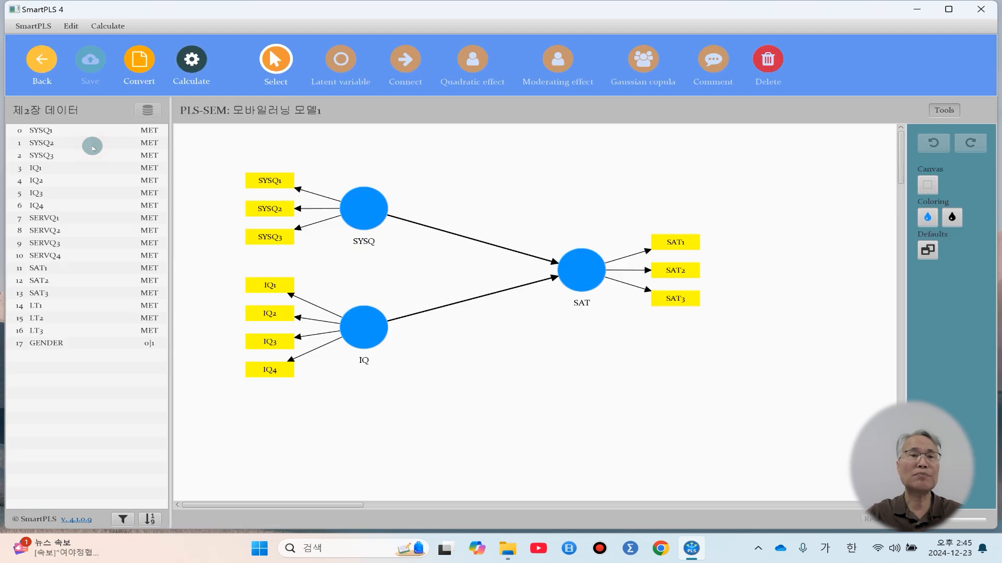
left_click(191, 63)
left_click(252, 95)
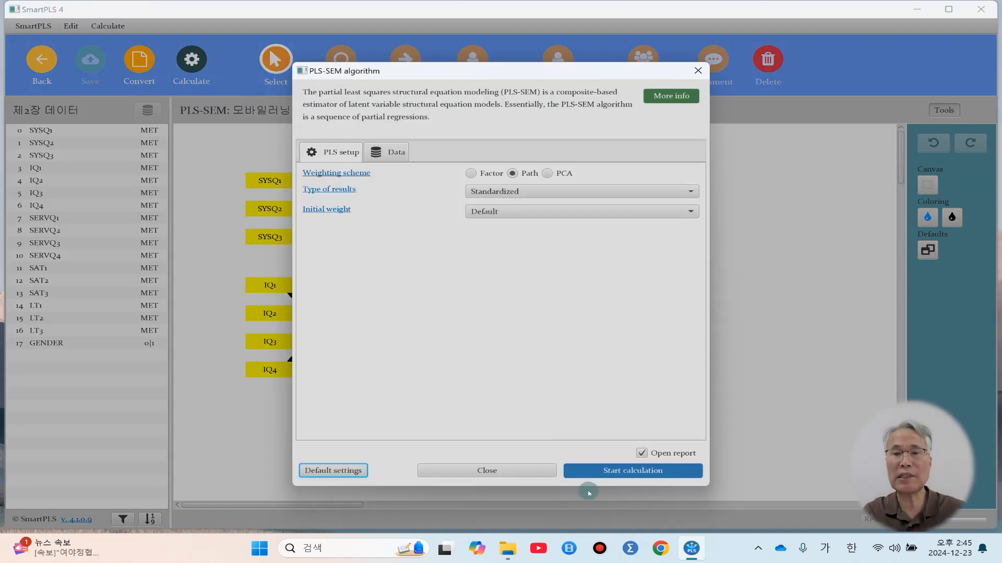
left_click(605, 471)
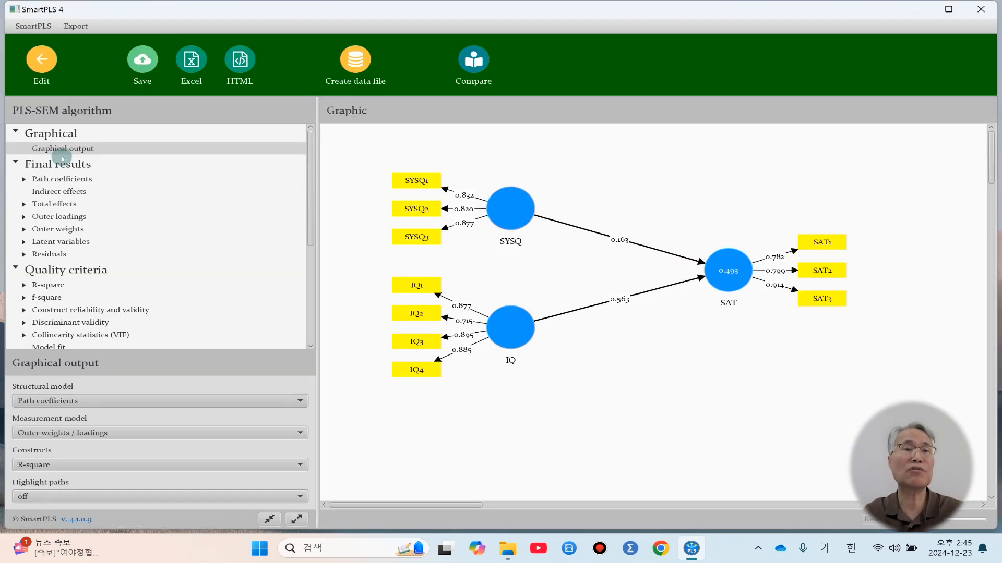
- Examine the path coefficients and the construct reliability and validity overview in the report, then return to the model
left_click(64, 180)
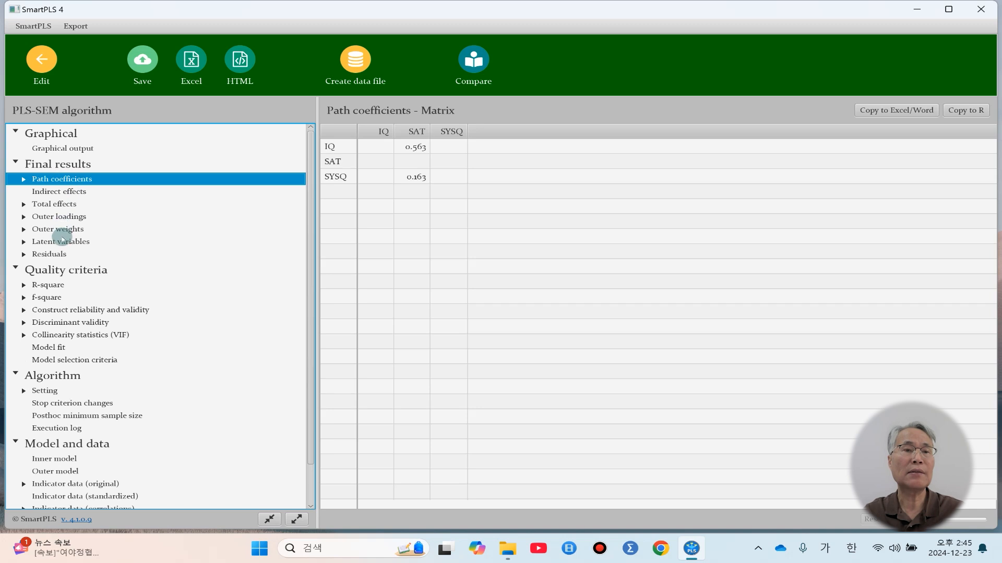
left_click(87, 311)
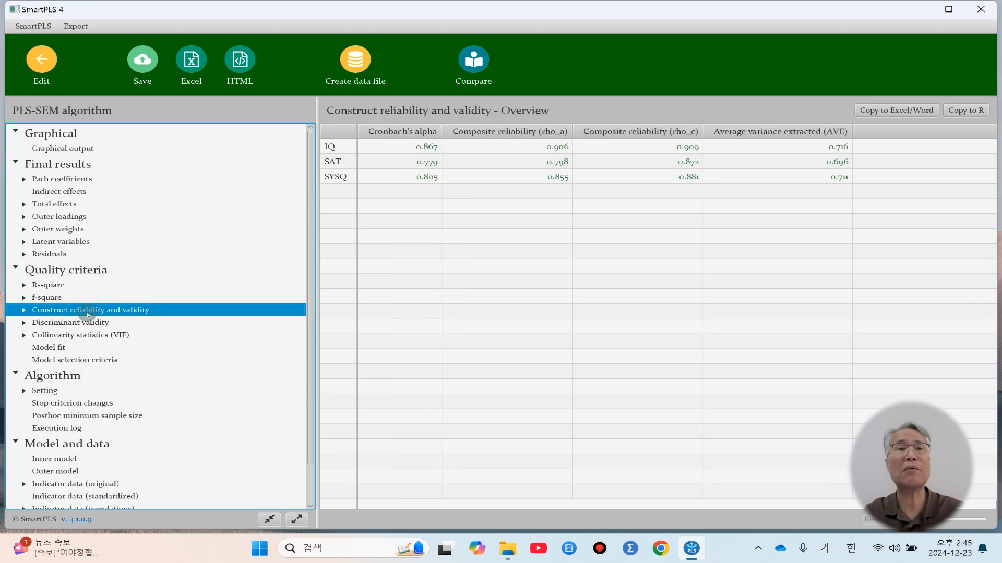
left_click(42, 60)
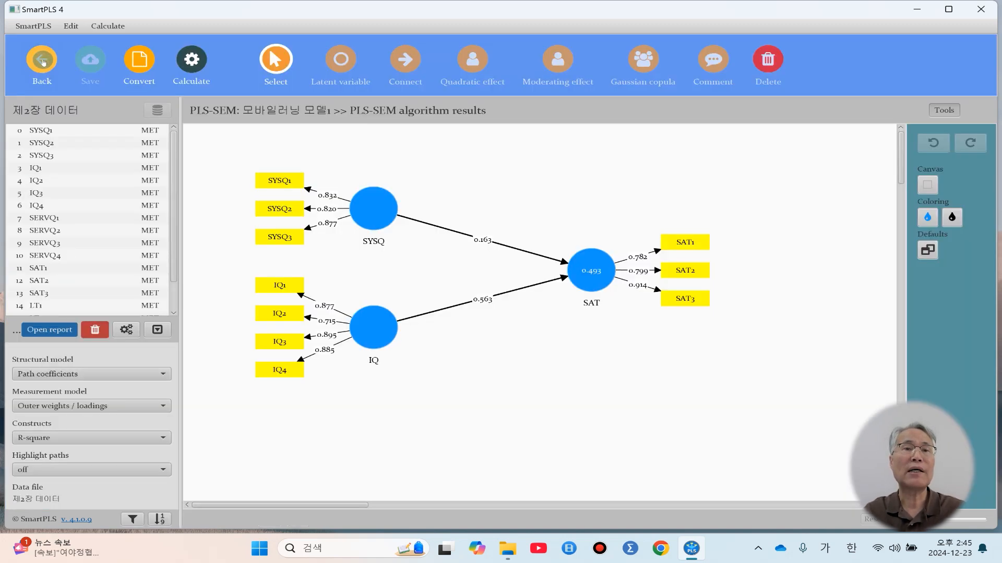
- Run Bootstrapping on the model with 5000 subsamples, Percentile bootstrap, a two-tailed test, significance level 0.05 and Fixed seed, opening the report
left_click(191, 61)
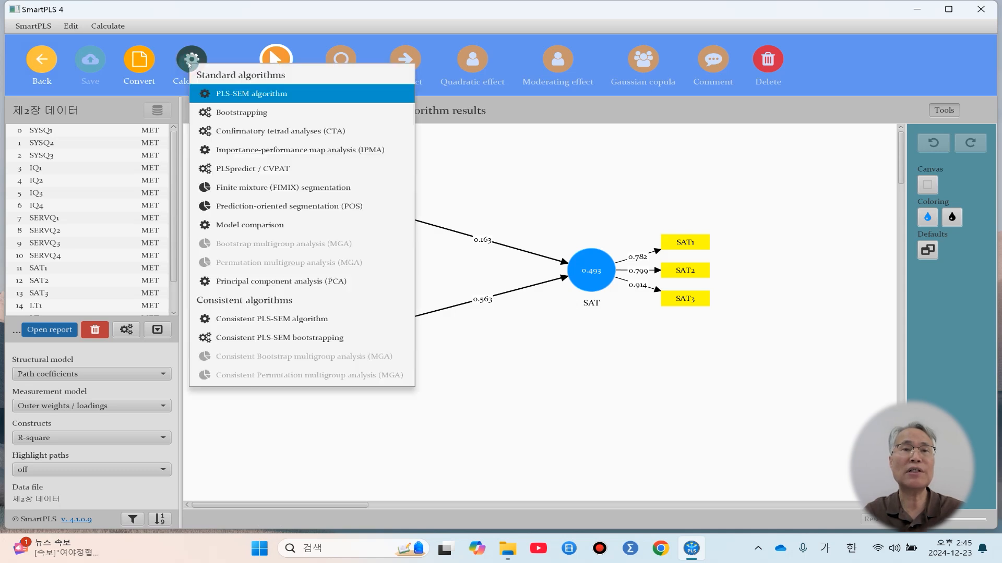
left_click(254, 119)
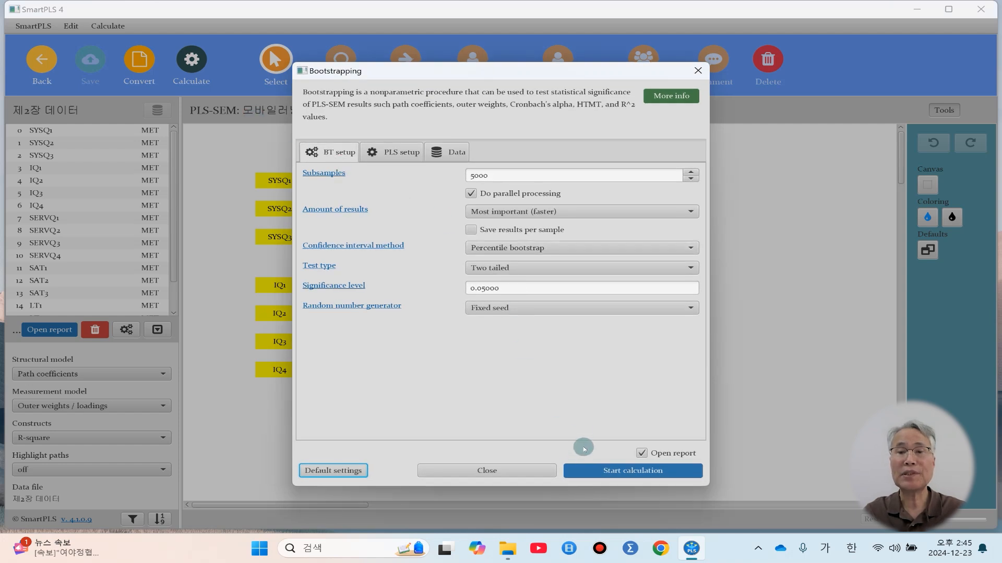
left_click(602, 473)
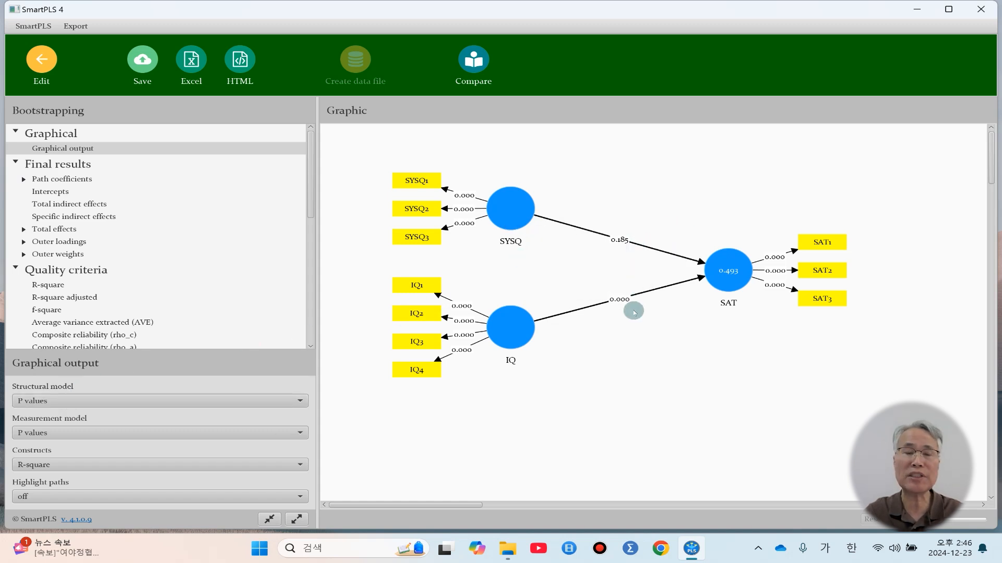
- Set the structural model in the bootstrapping graphical output to show Path coefficients and p values, and examine both paths to SAT
left_click(154, 402)
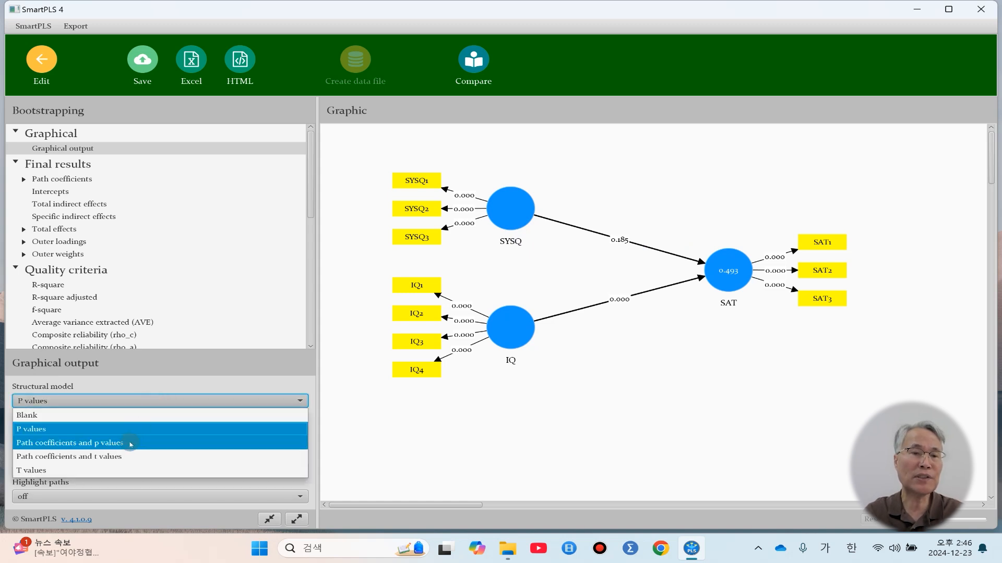
left_click(130, 444)
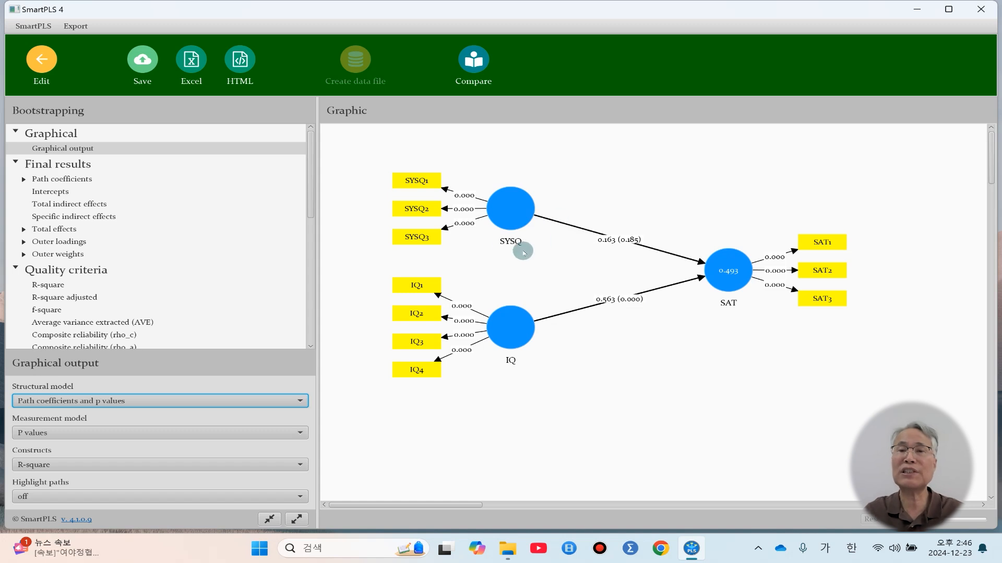
mouse_move(725, 281)
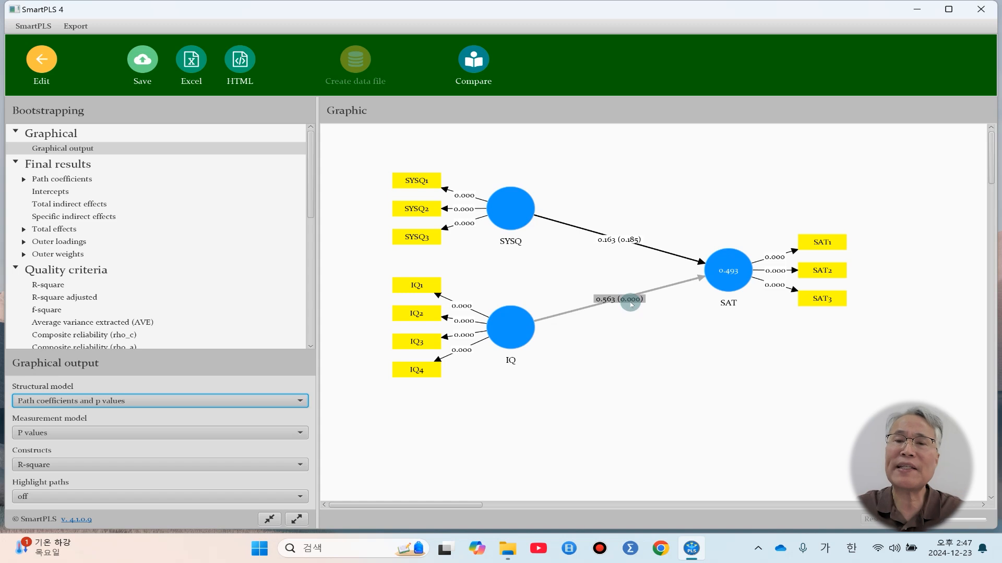
left_click(595, 350)
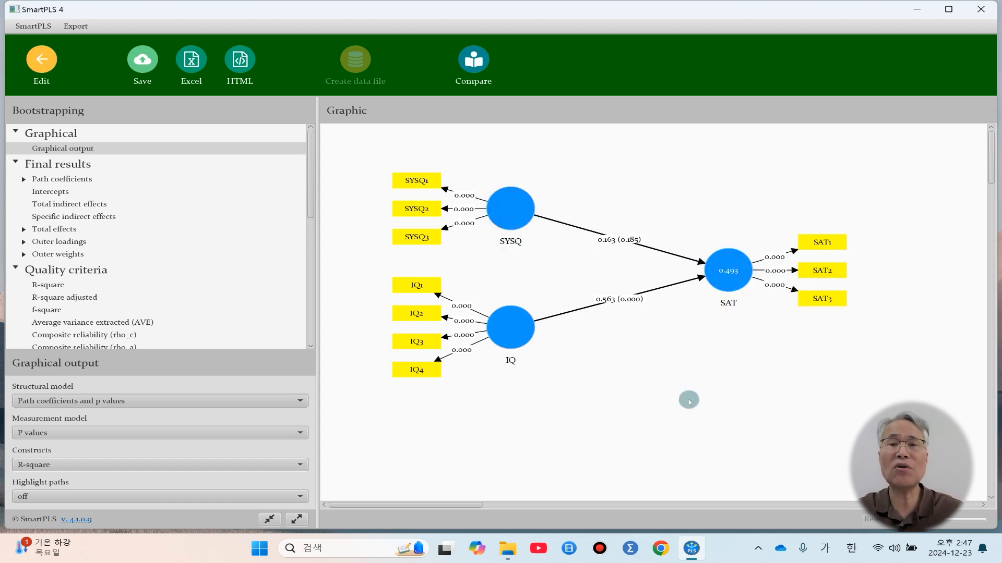
- Leave the bootstrapping report and the model, return to the workspace and select the data file 제2장 데이터 in 모바일러닝 프로젝트
left_click(40, 59)
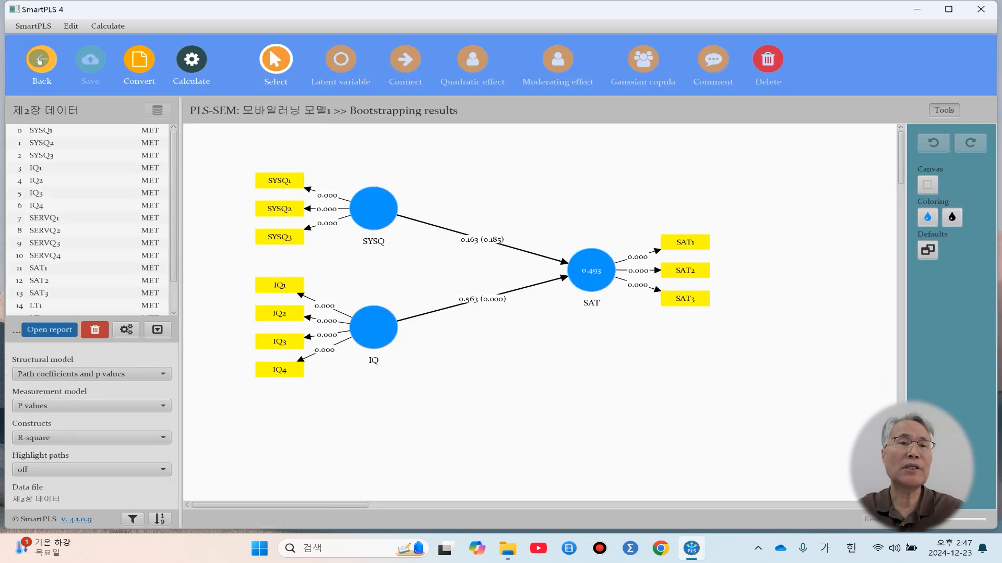
left_click(39, 59)
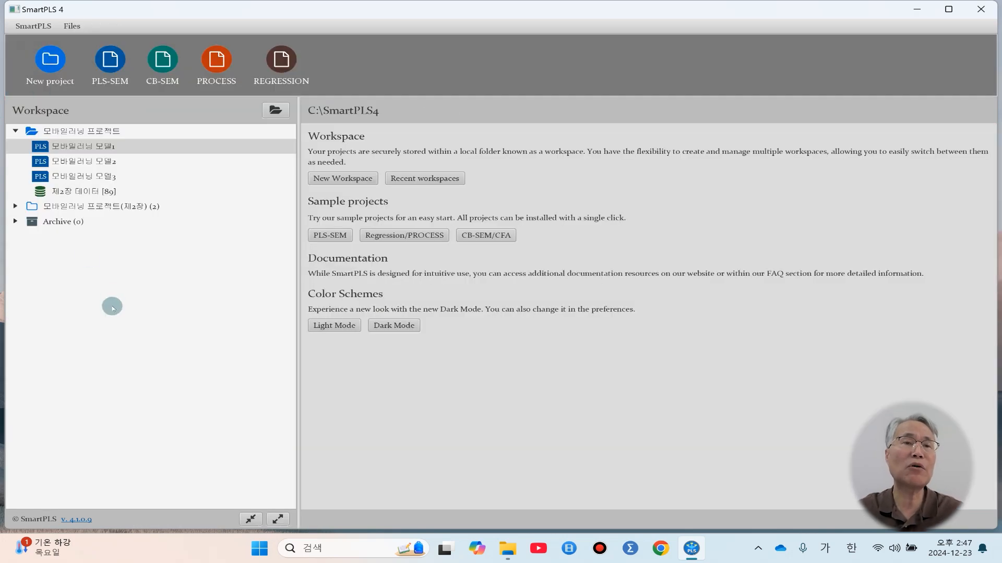
left_click(78, 161)
left_click(81, 176)
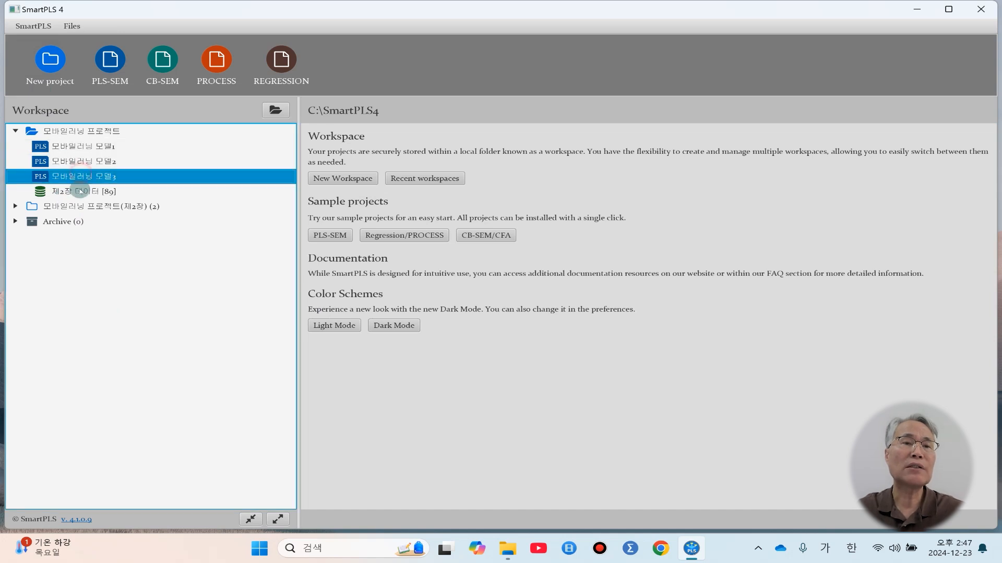
left_click(82, 192)
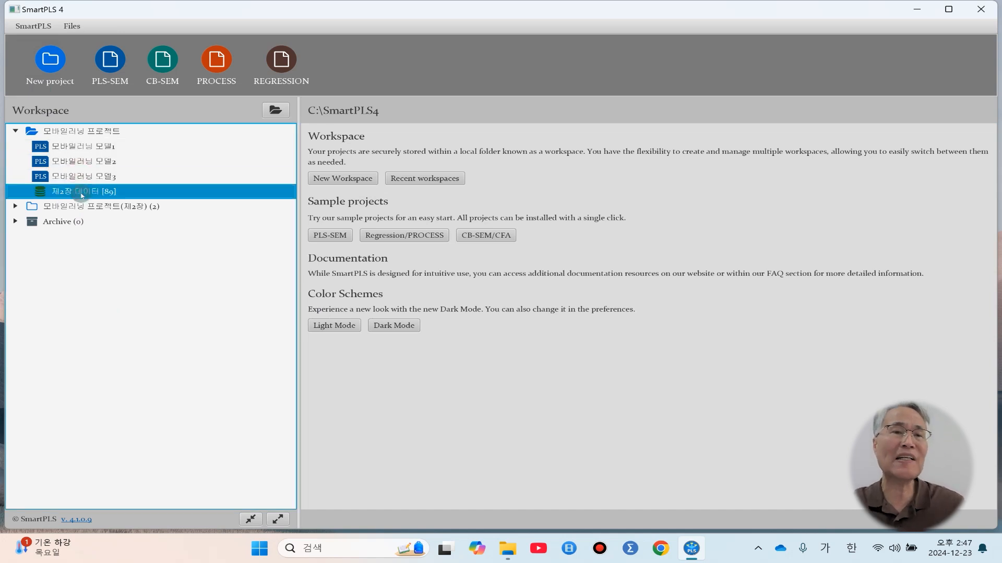